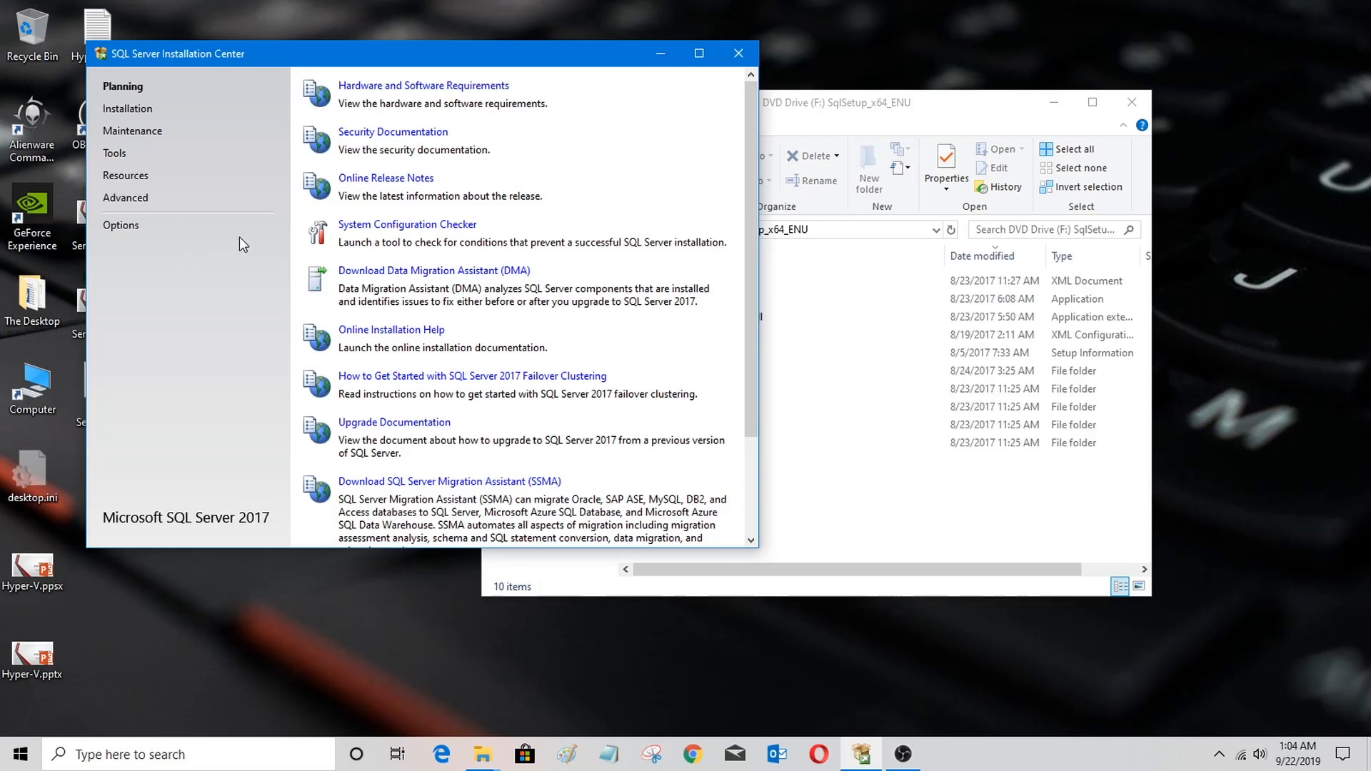
Step: Browse the Maintenance, Tools, Resources and Advanced pages of the installation center
left_click(134, 132)
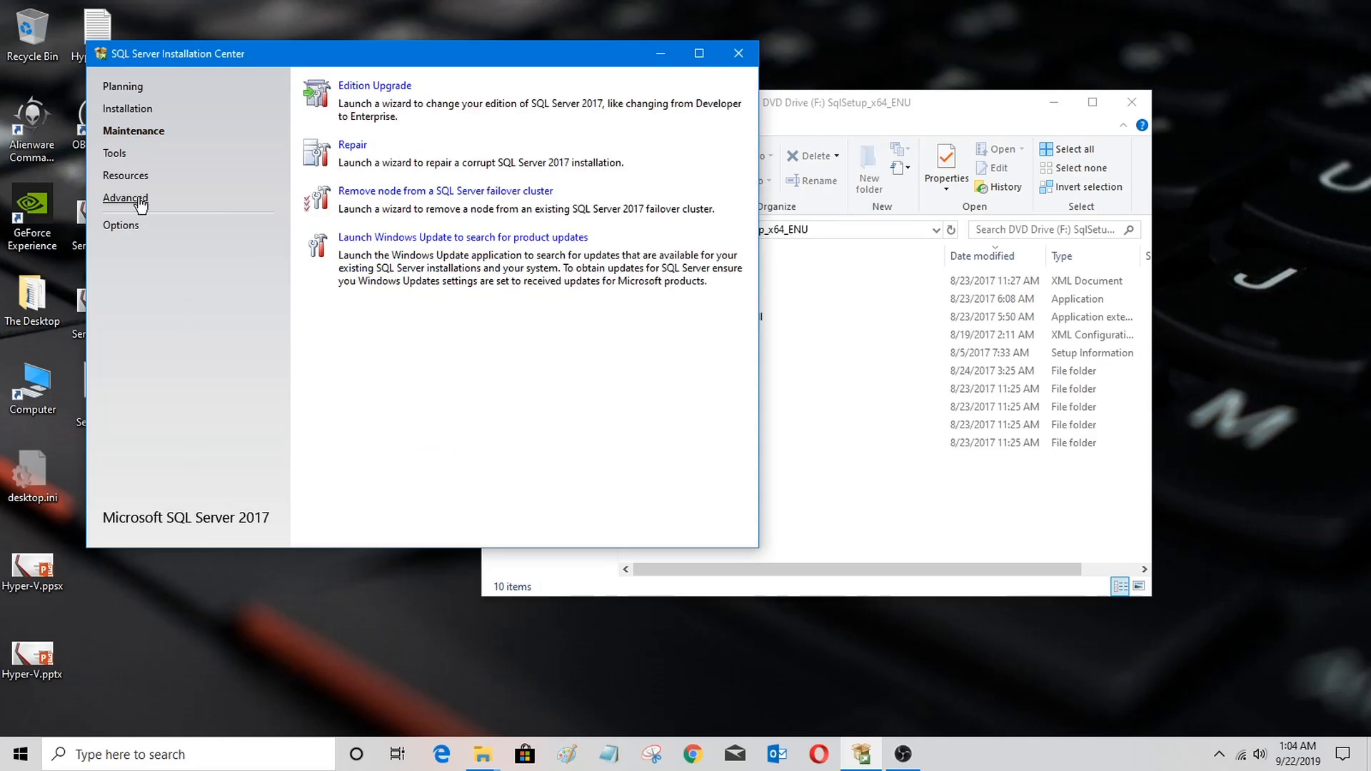
left_click(120, 153)
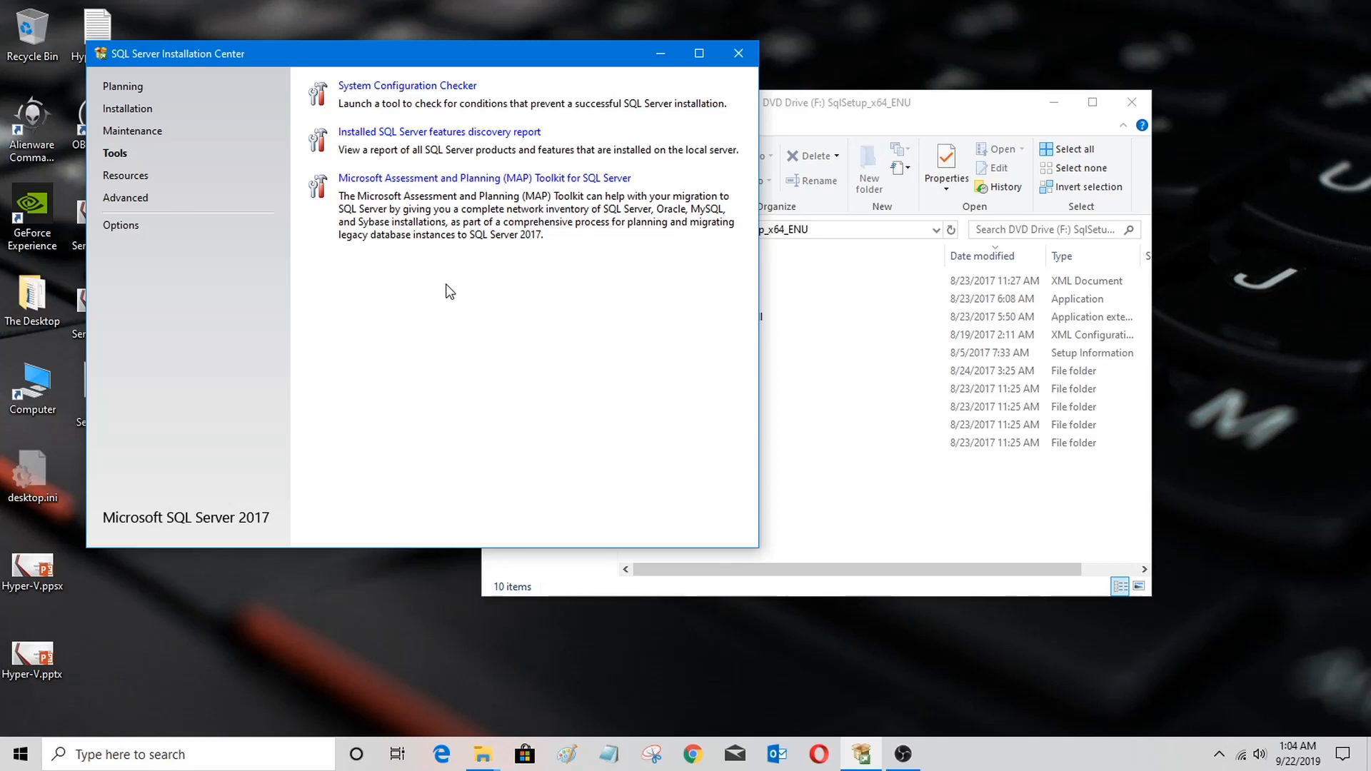
left_click(133, 178)
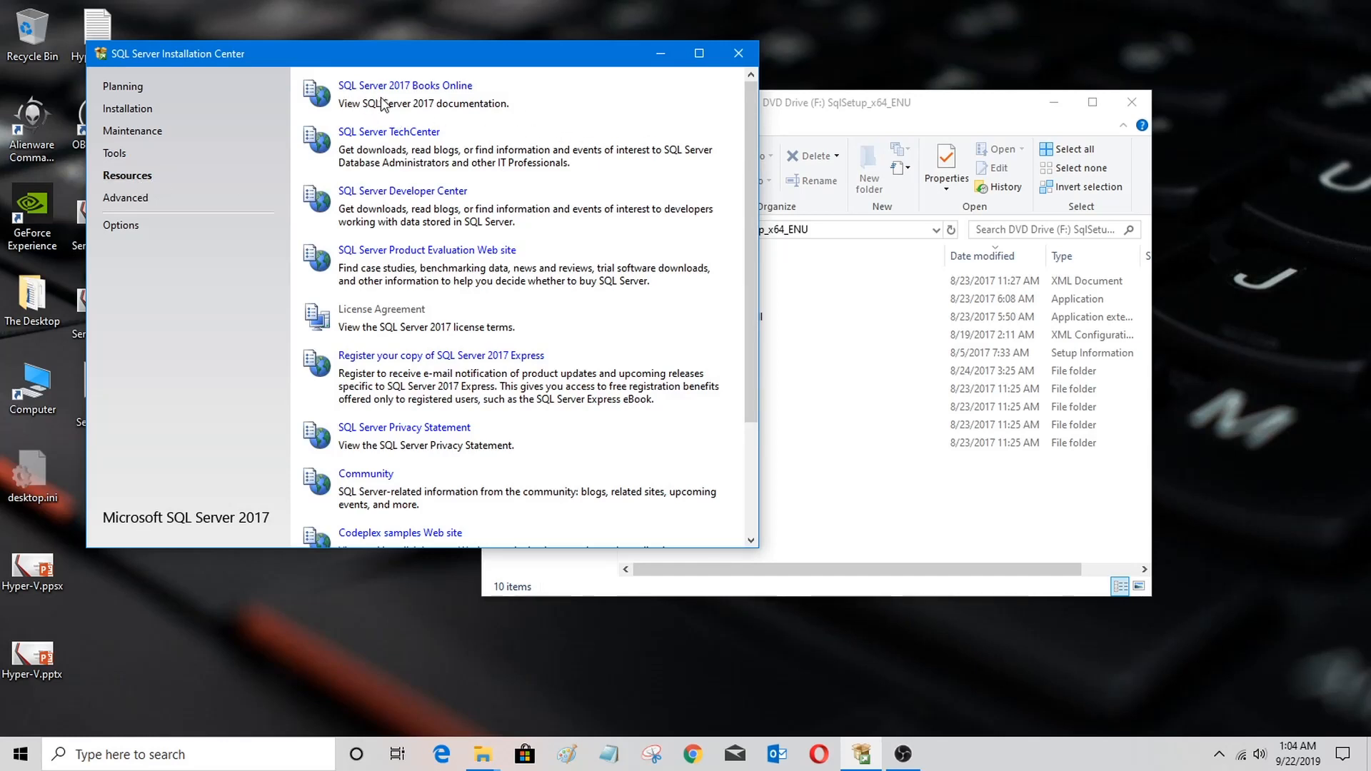
left_click(127, 198)
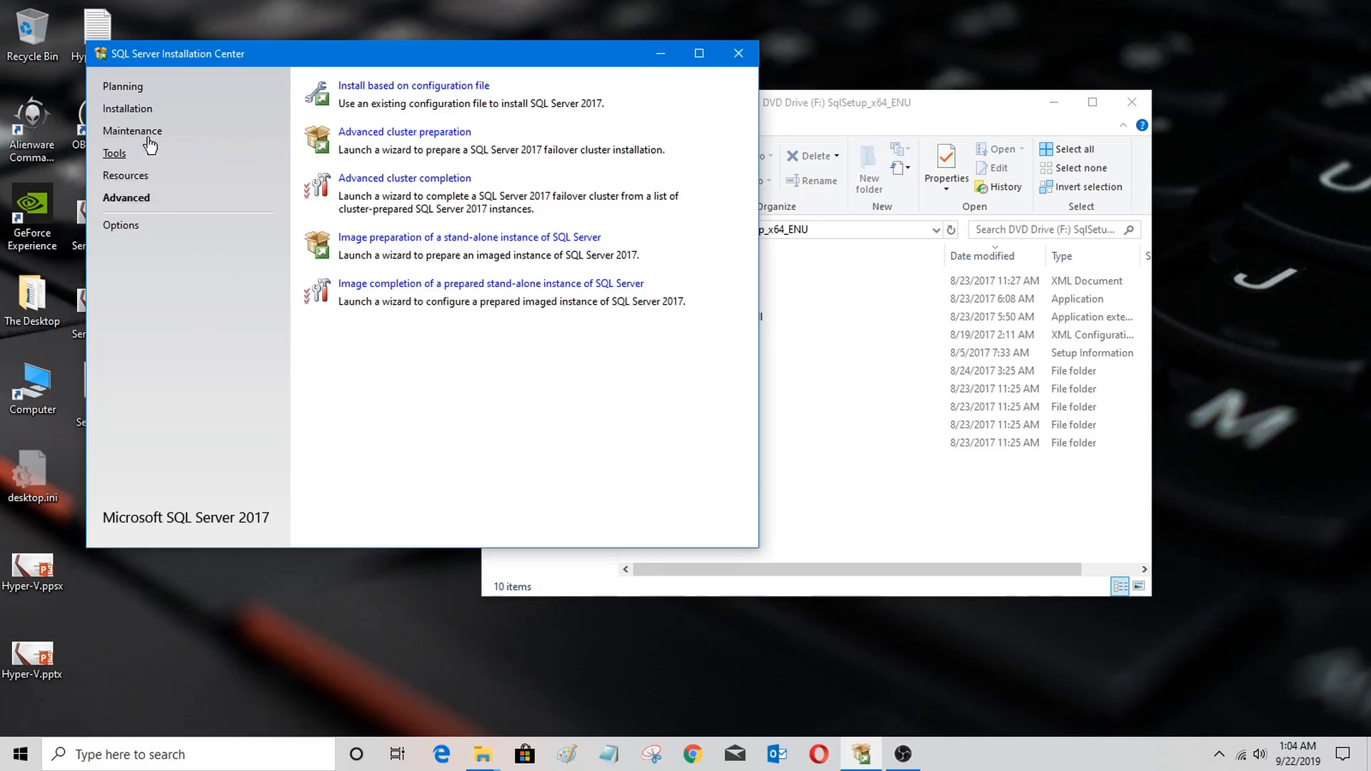
Step: Launch a new SQL Server stand-alone installation from the Installation page
left_click(128, 112)
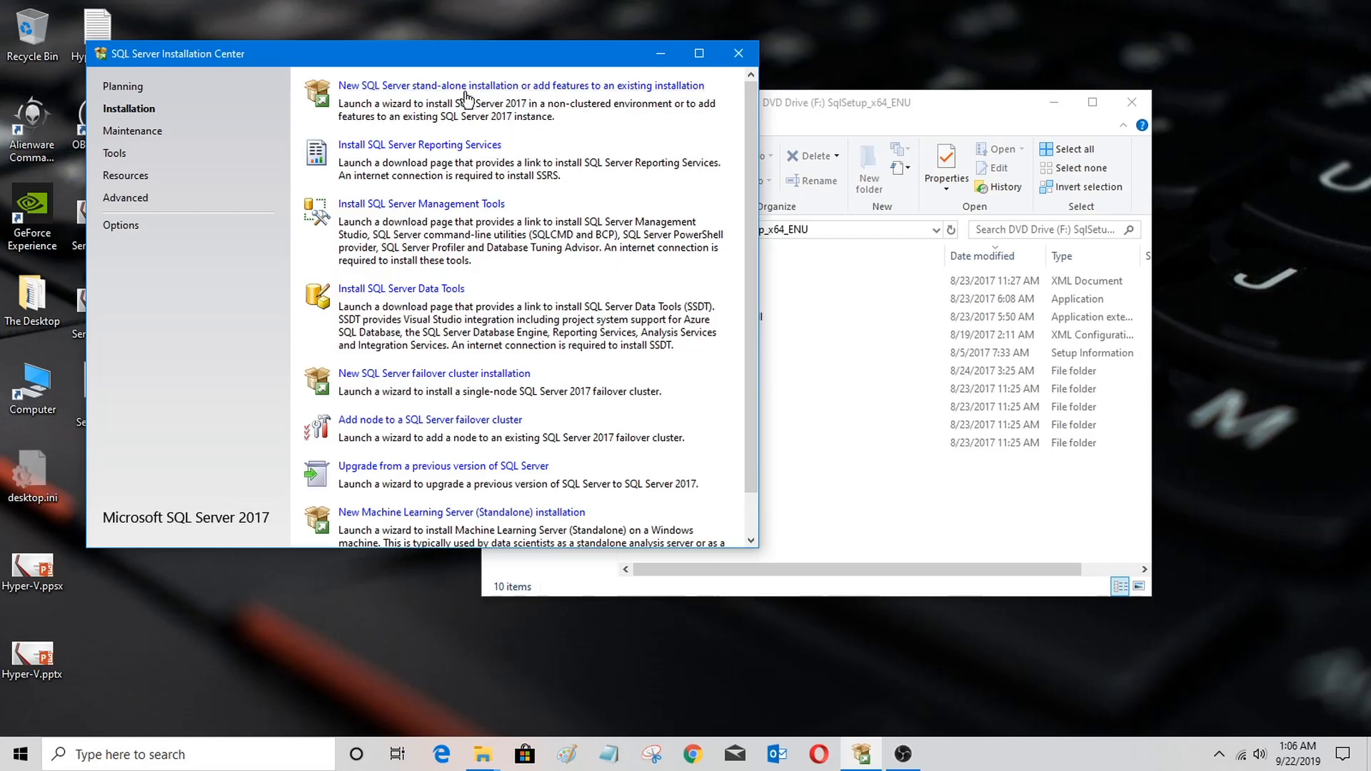
left_click(551, 90)
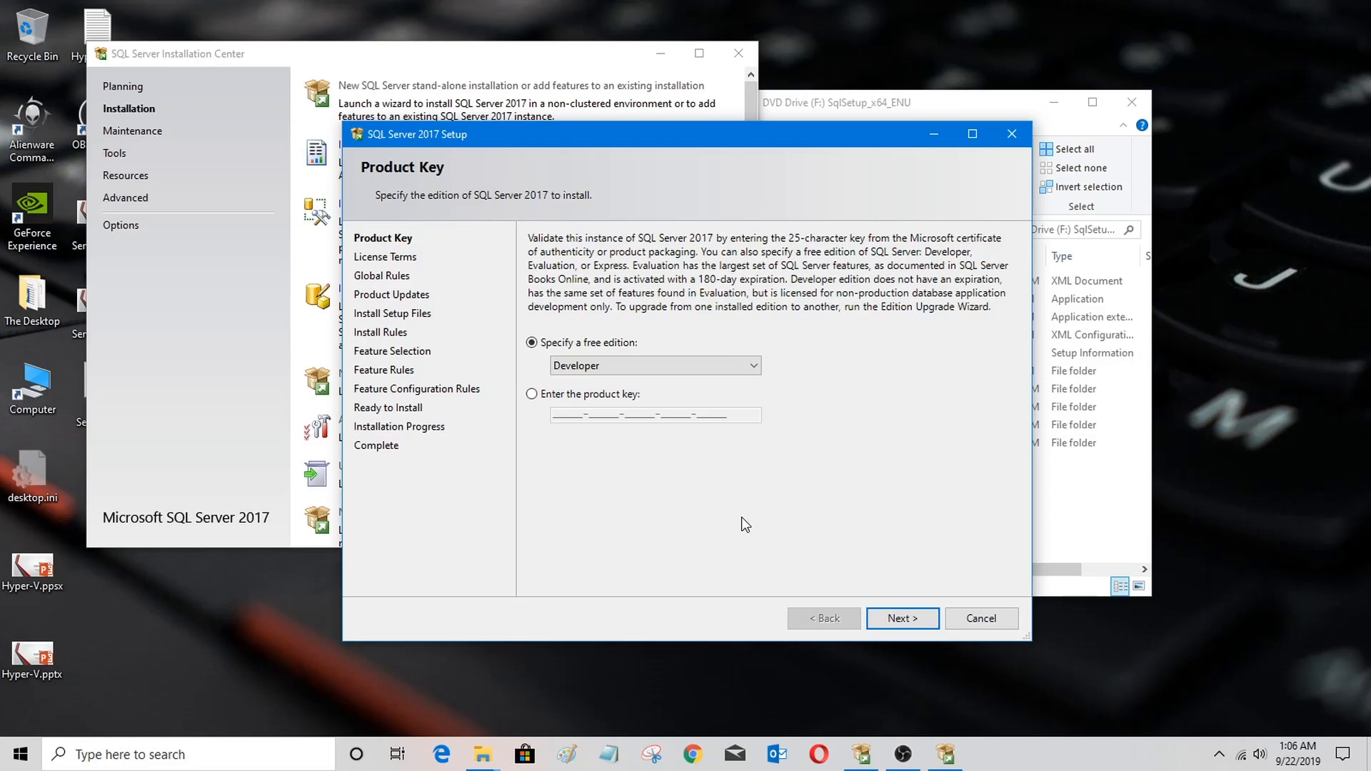
Step: Keep the free Developer edition as the edition to install and continue past the product key page
left_click(725, 370)
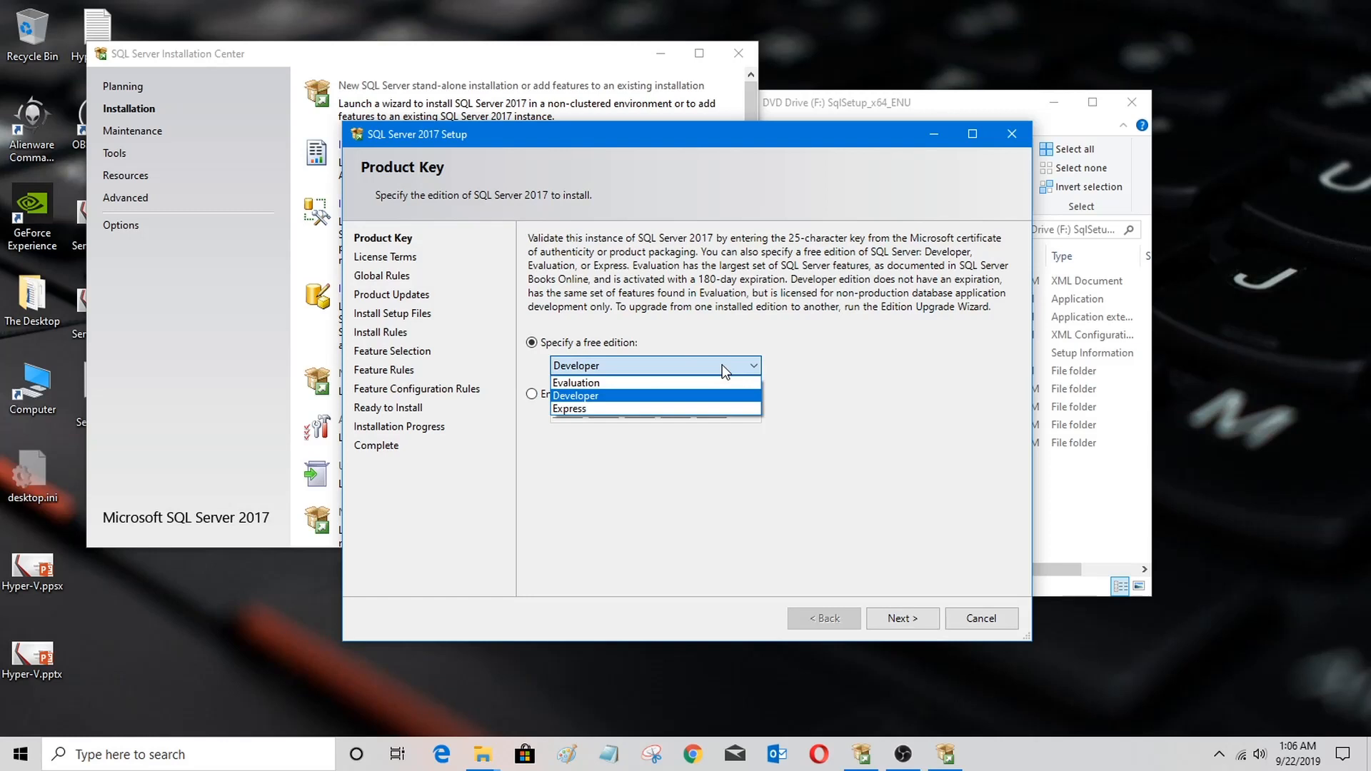
left_click(856, 371)
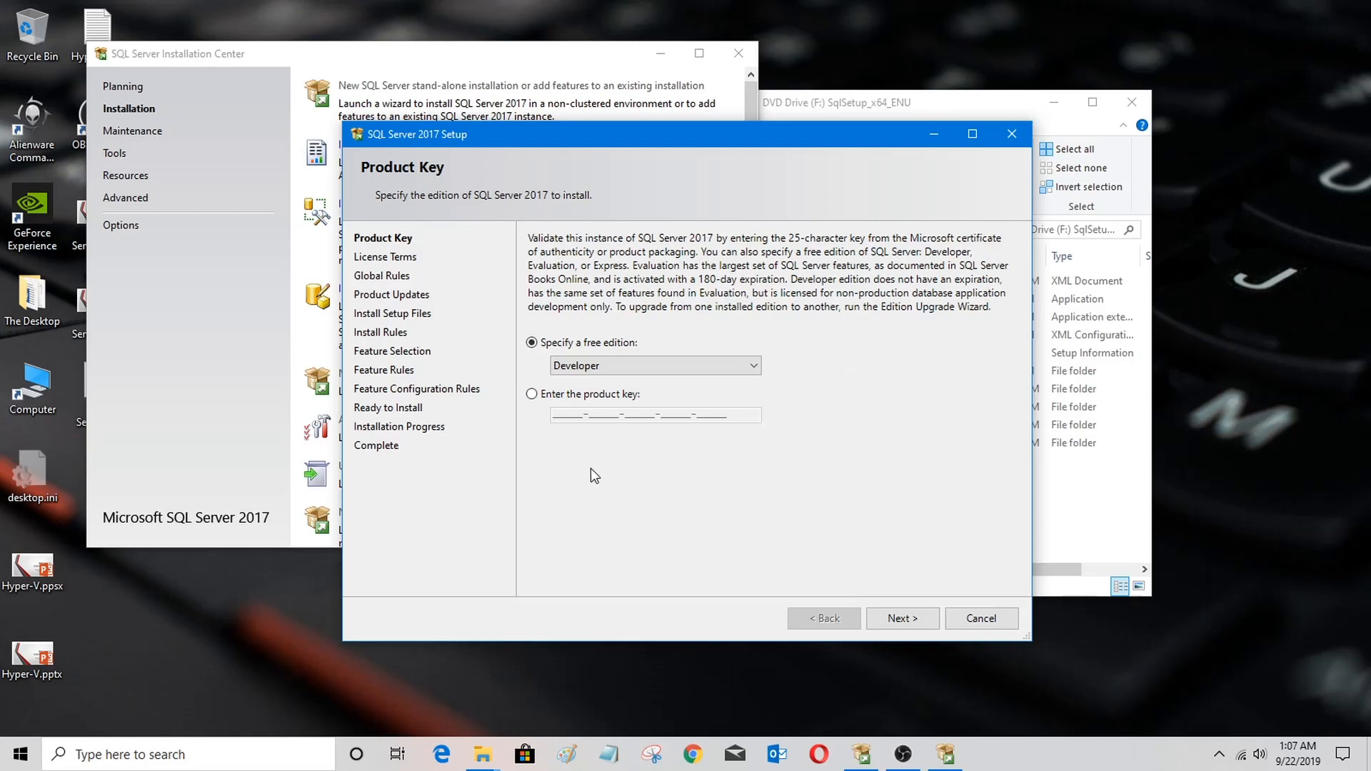
left_click(531, 394)
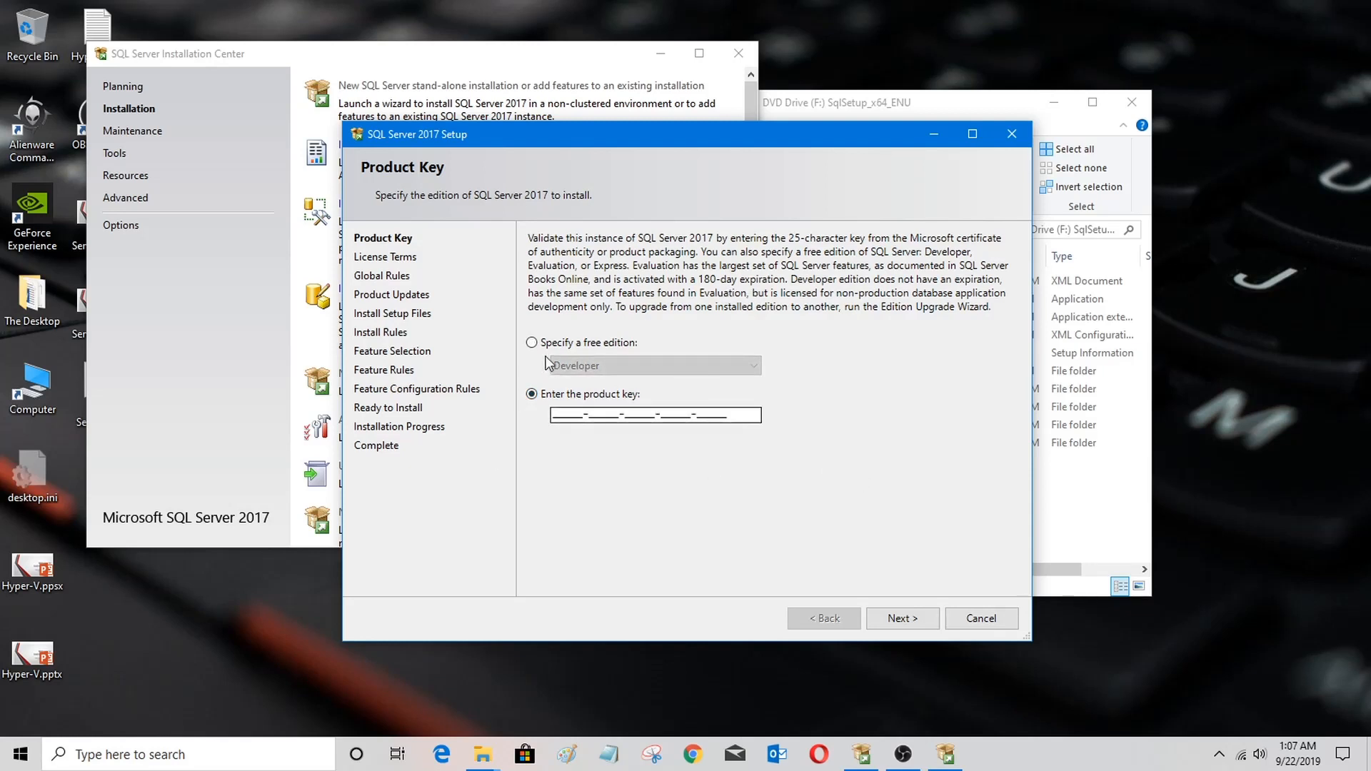
left_click(531, 343)
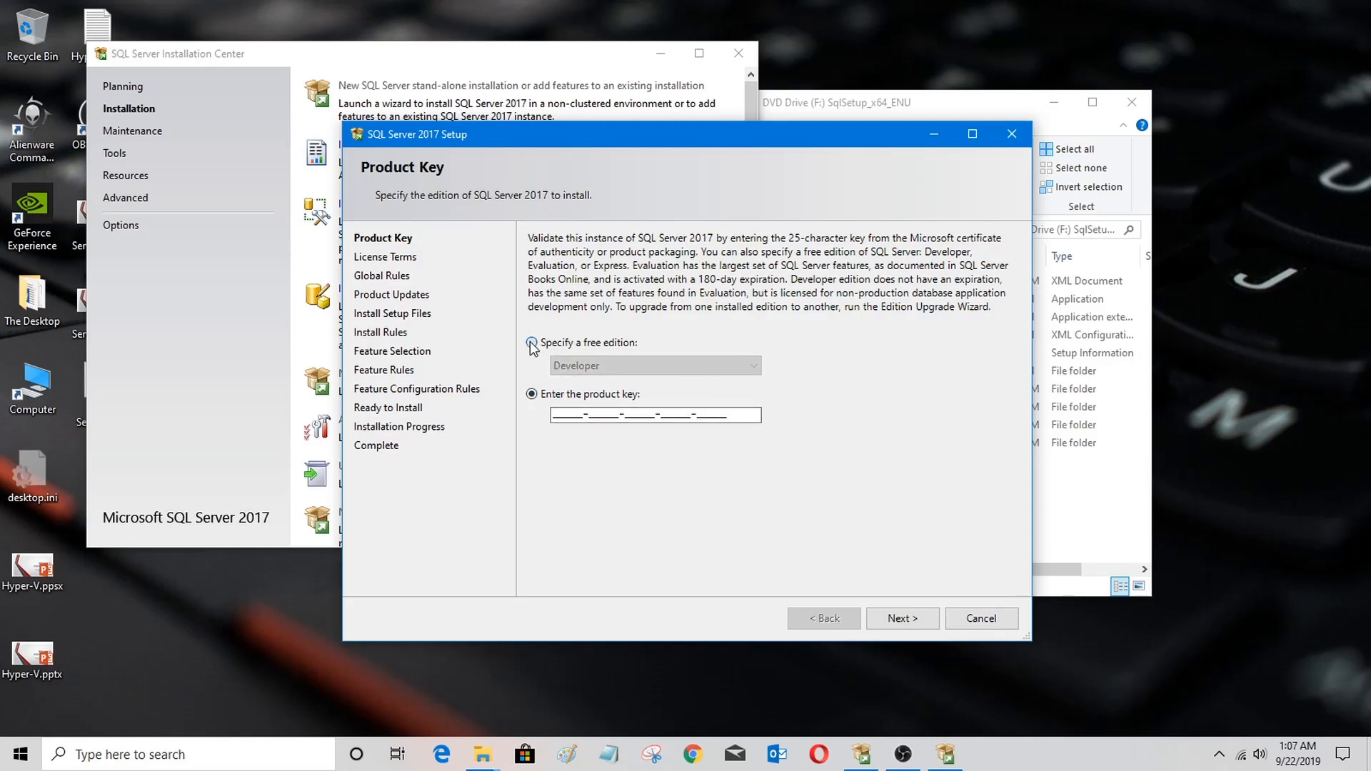
left_click(902, 618)
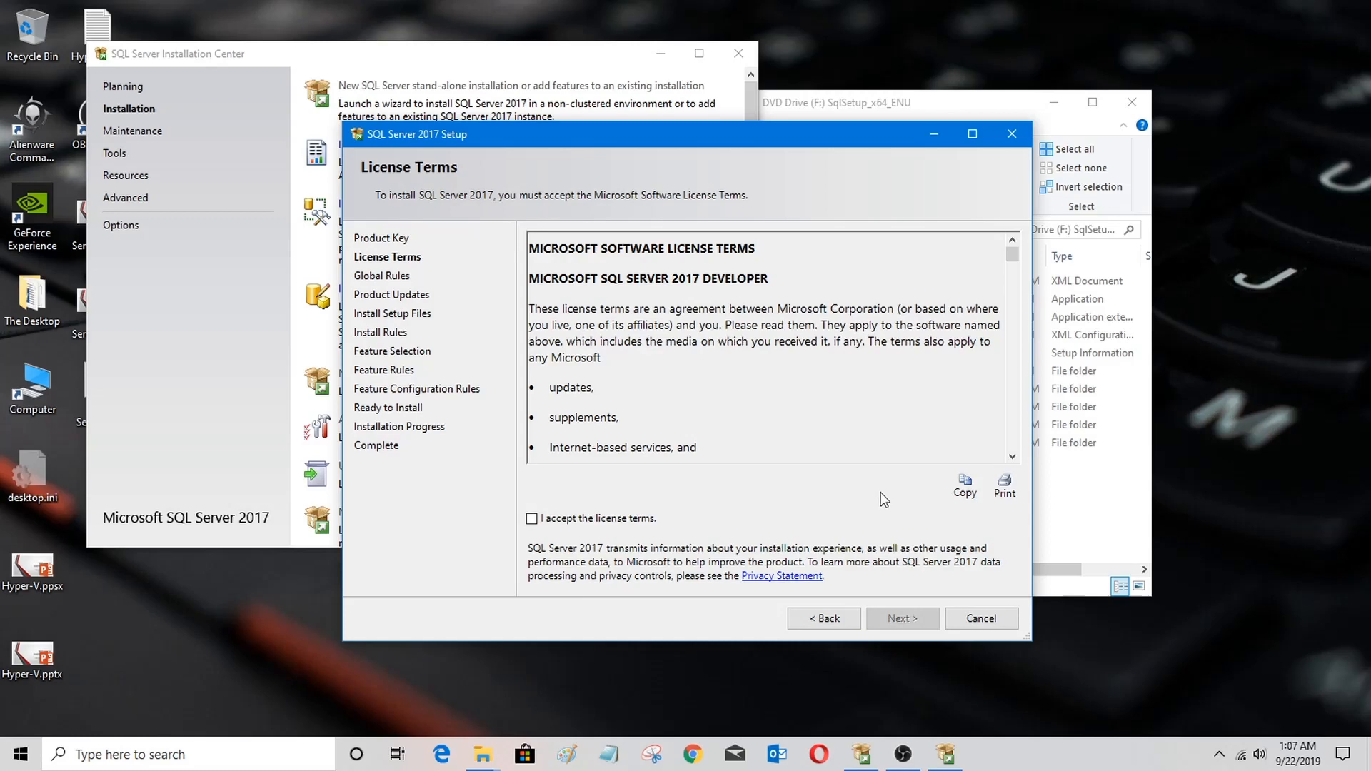
Step: Scroll through the license terms, accept them, and continue
scroll(744, 350, "down", 10)
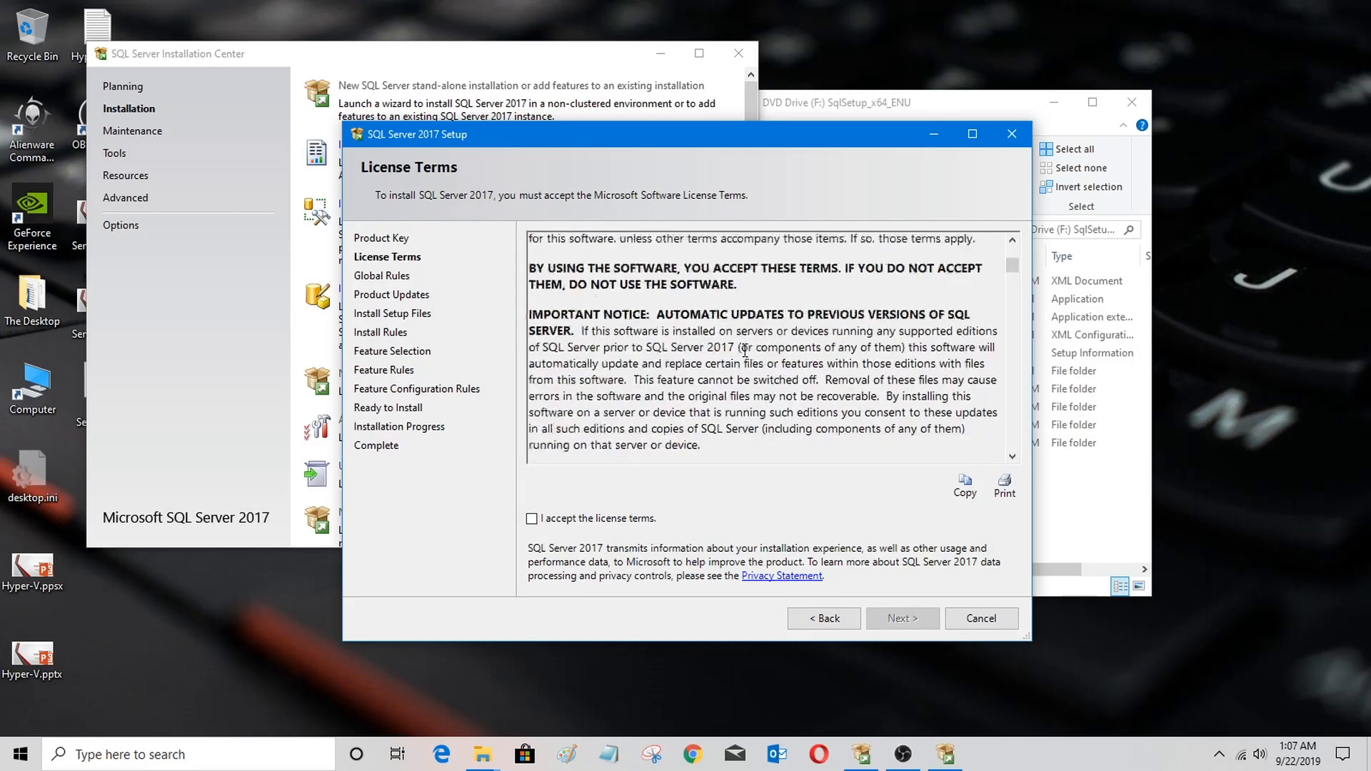
scroll(744, 350, "down", 15)
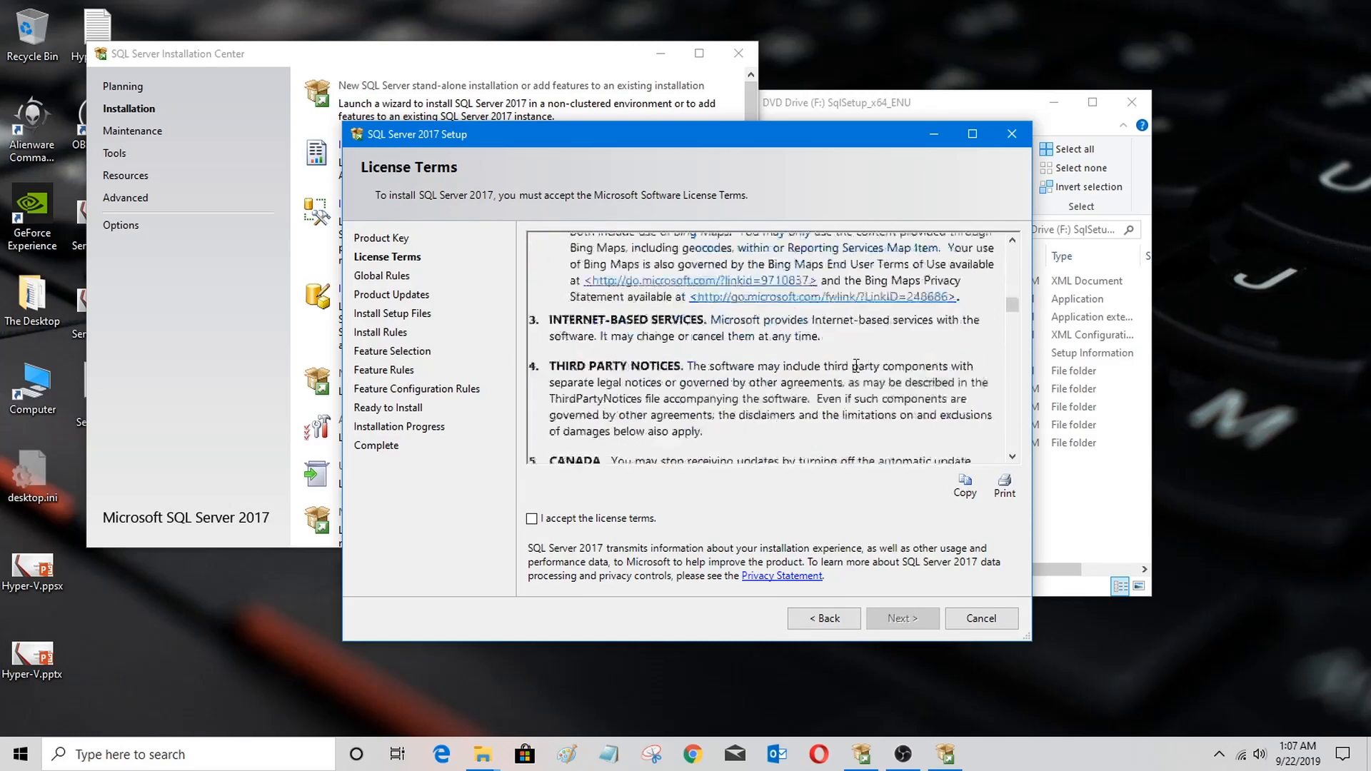
left_click_drag(1012, 319, 1012, 443)
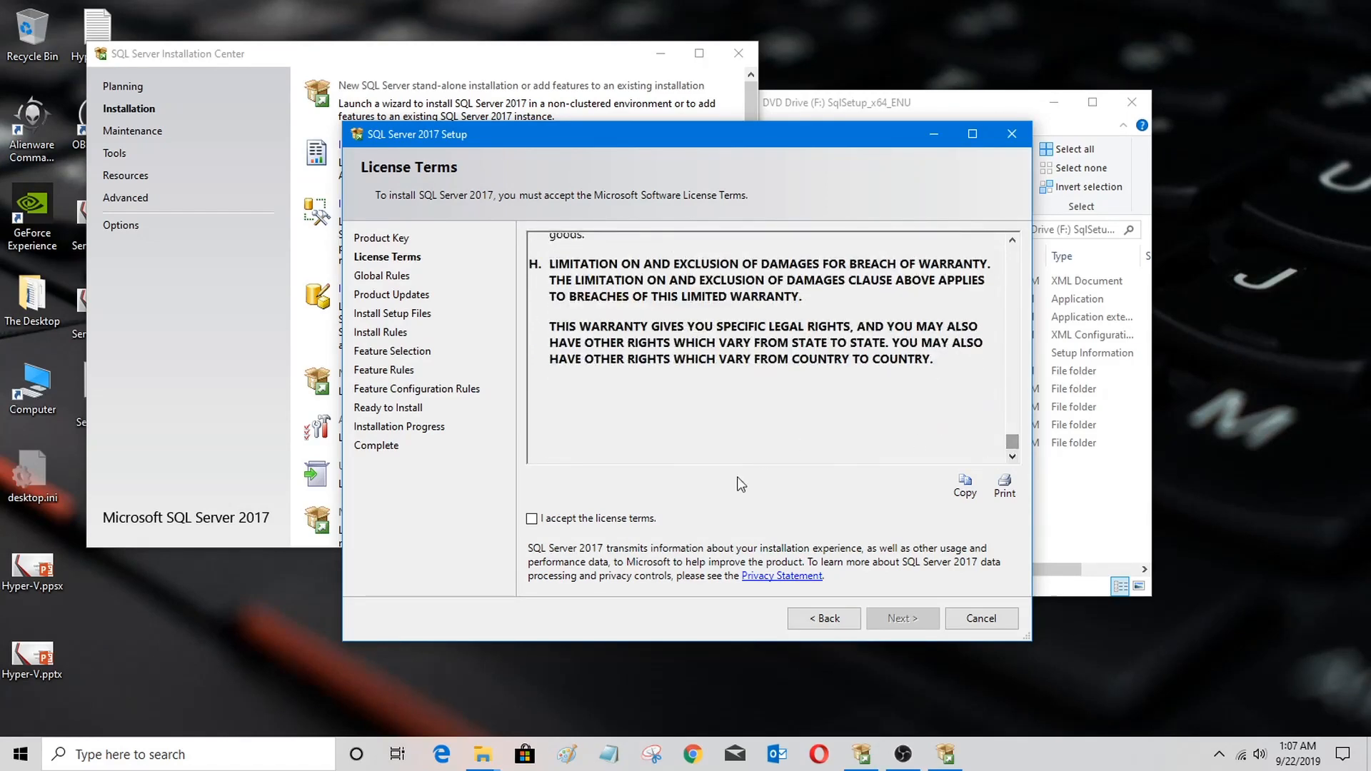
left_click(616, 522)
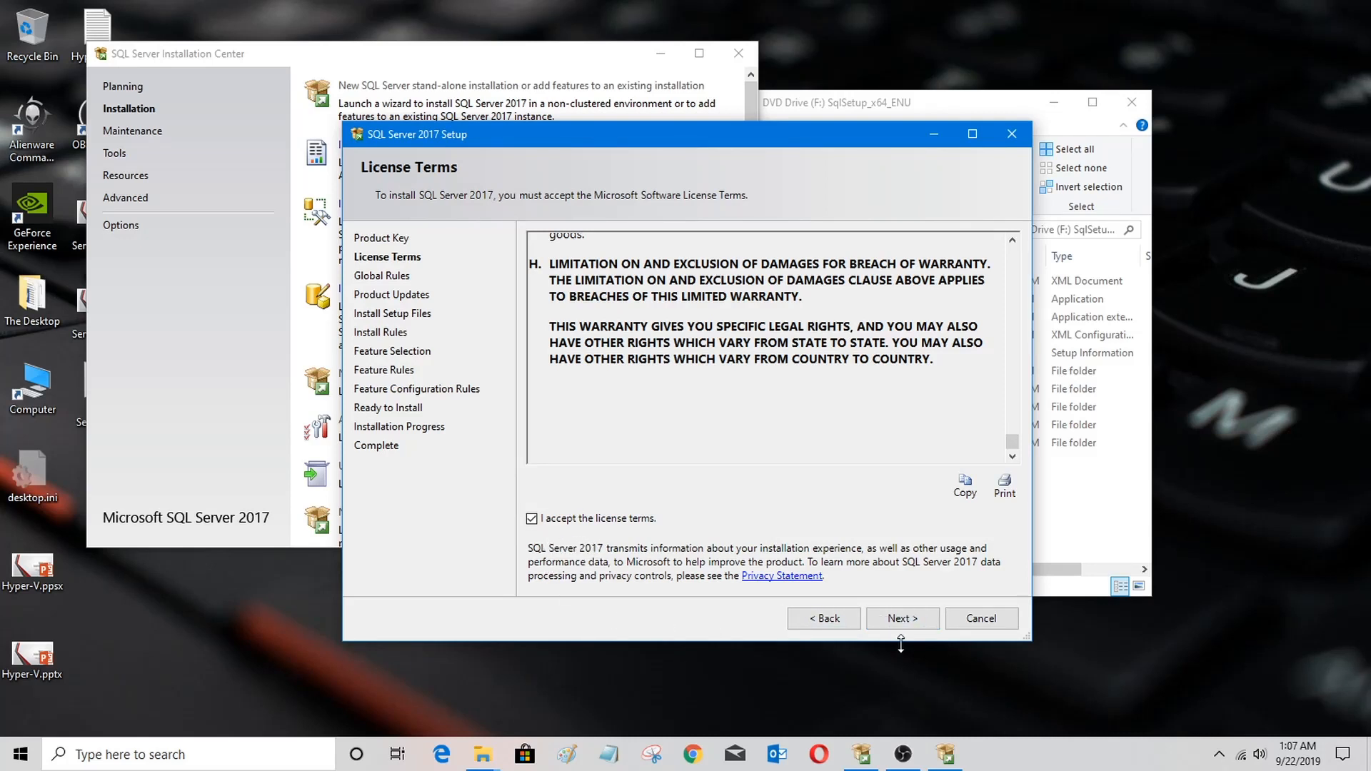
left_click(919, 626)
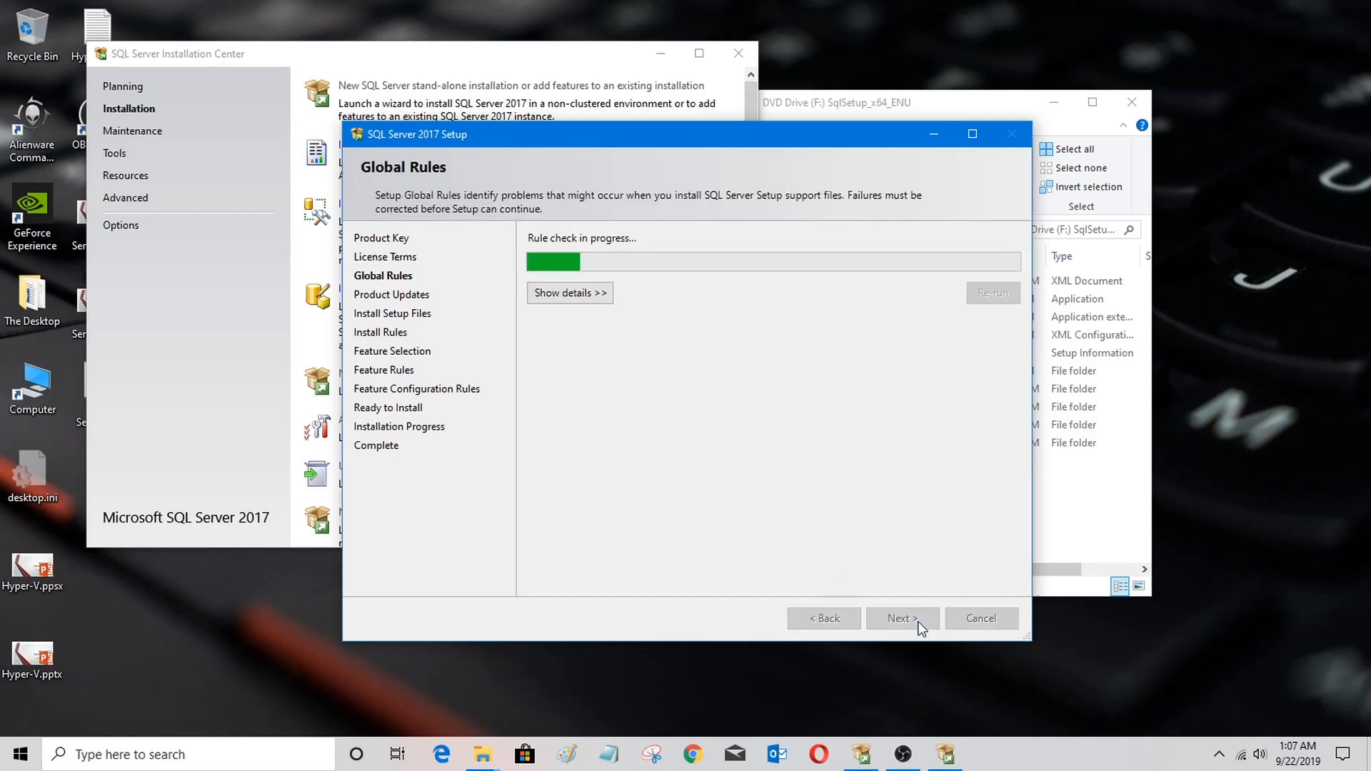
Step: Show the rule check details and review the Windows Firewall warning
left_click(584, 296)
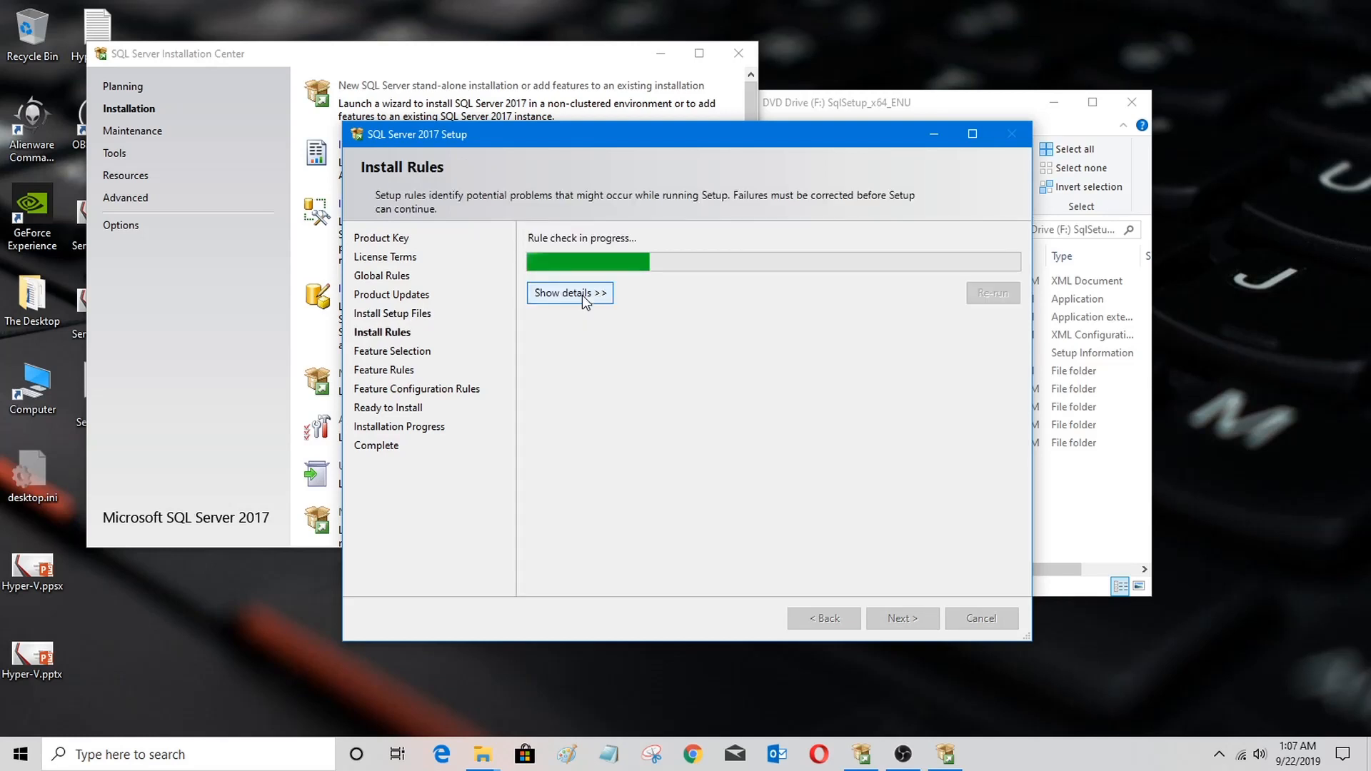
left_click(584, 295)
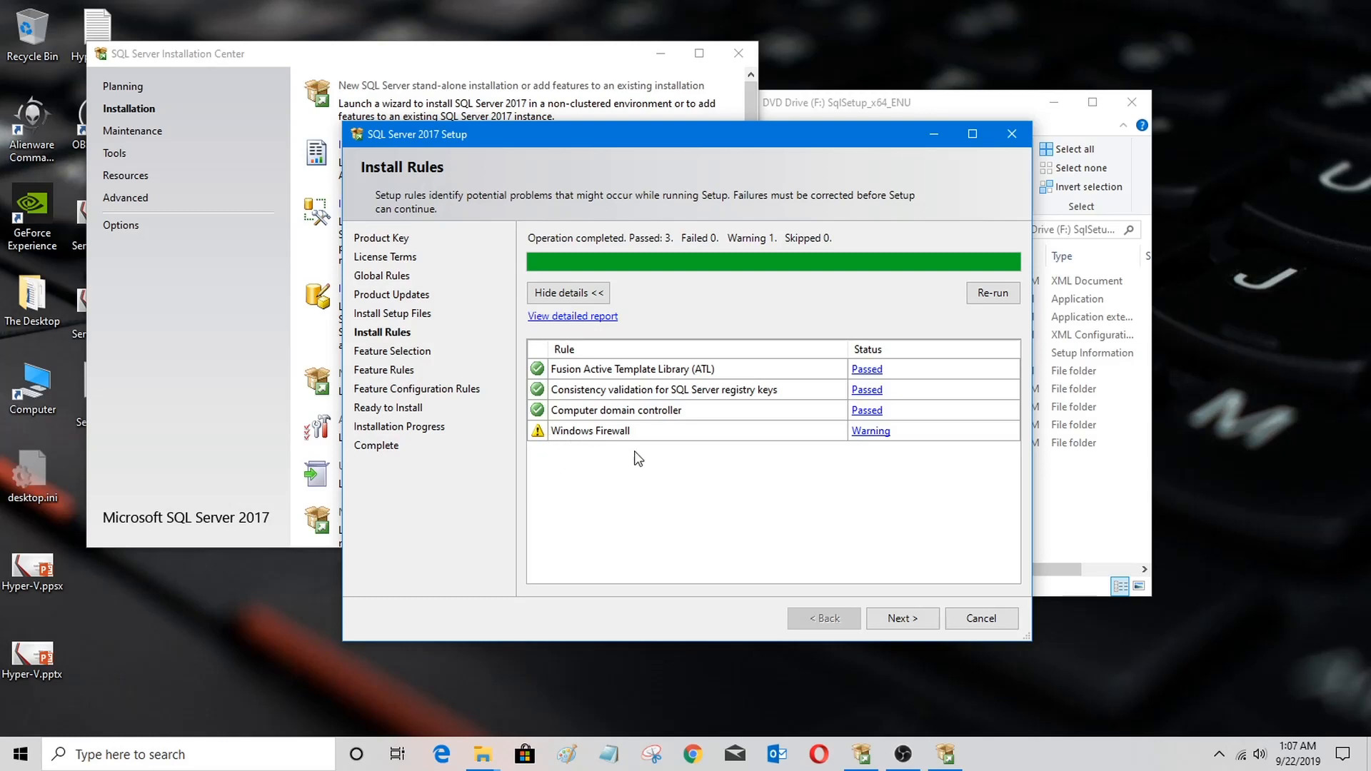
left_click(870, 431)
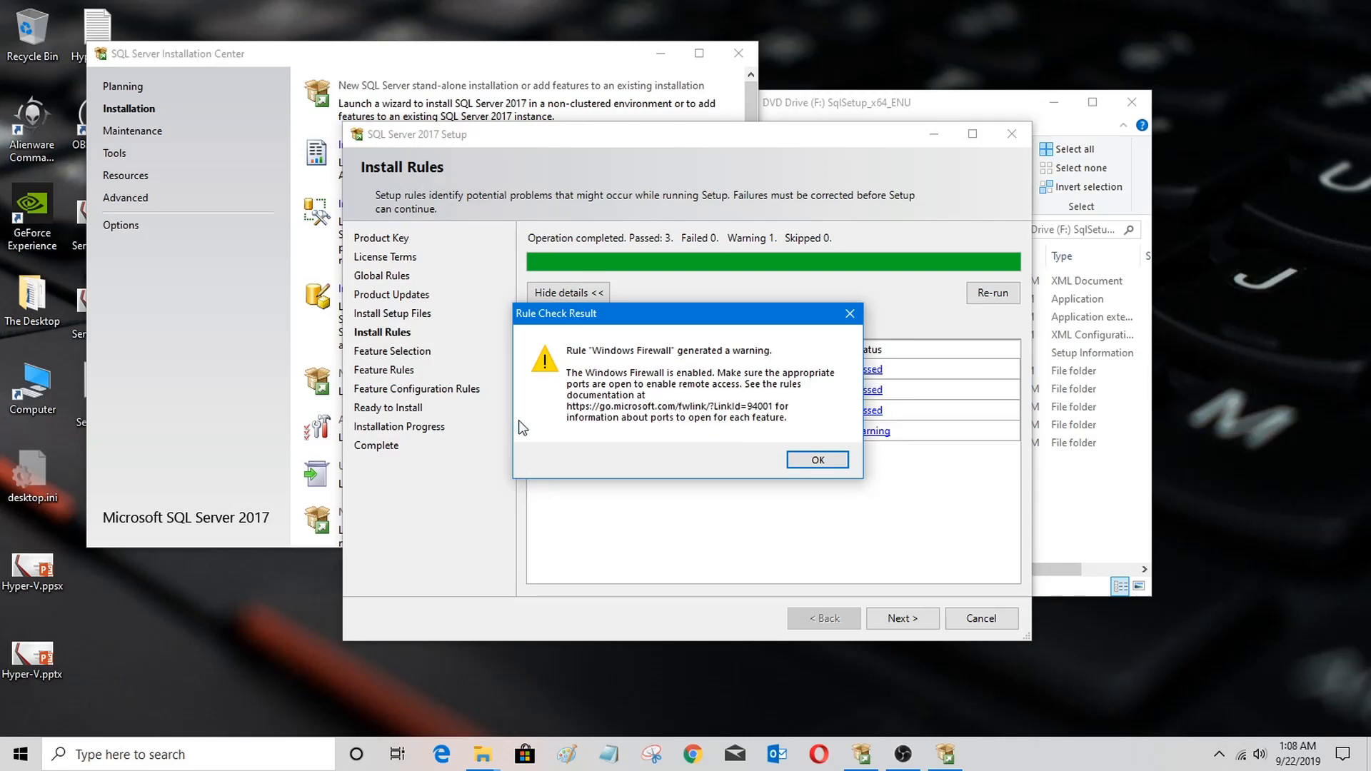
left_click_drag(666, 321, 674, 346)
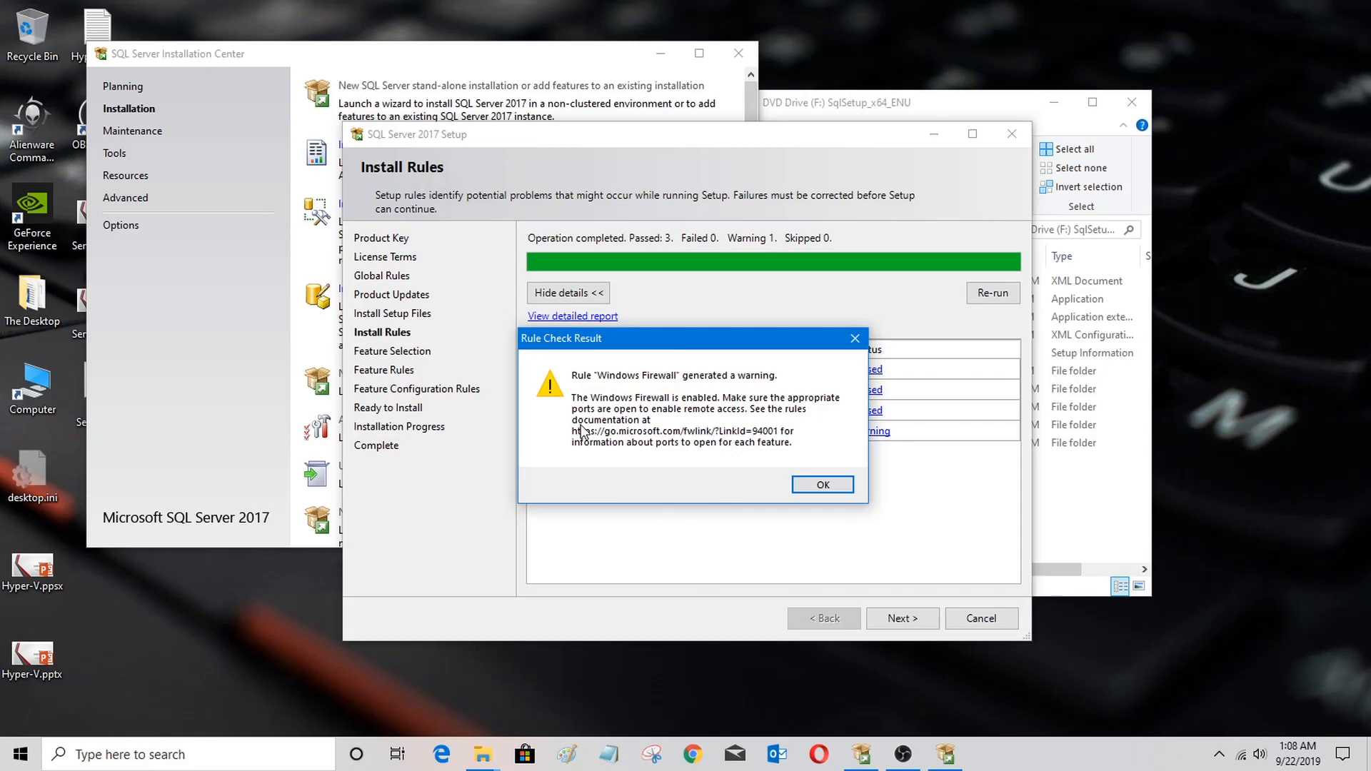
left_click(823, 485)
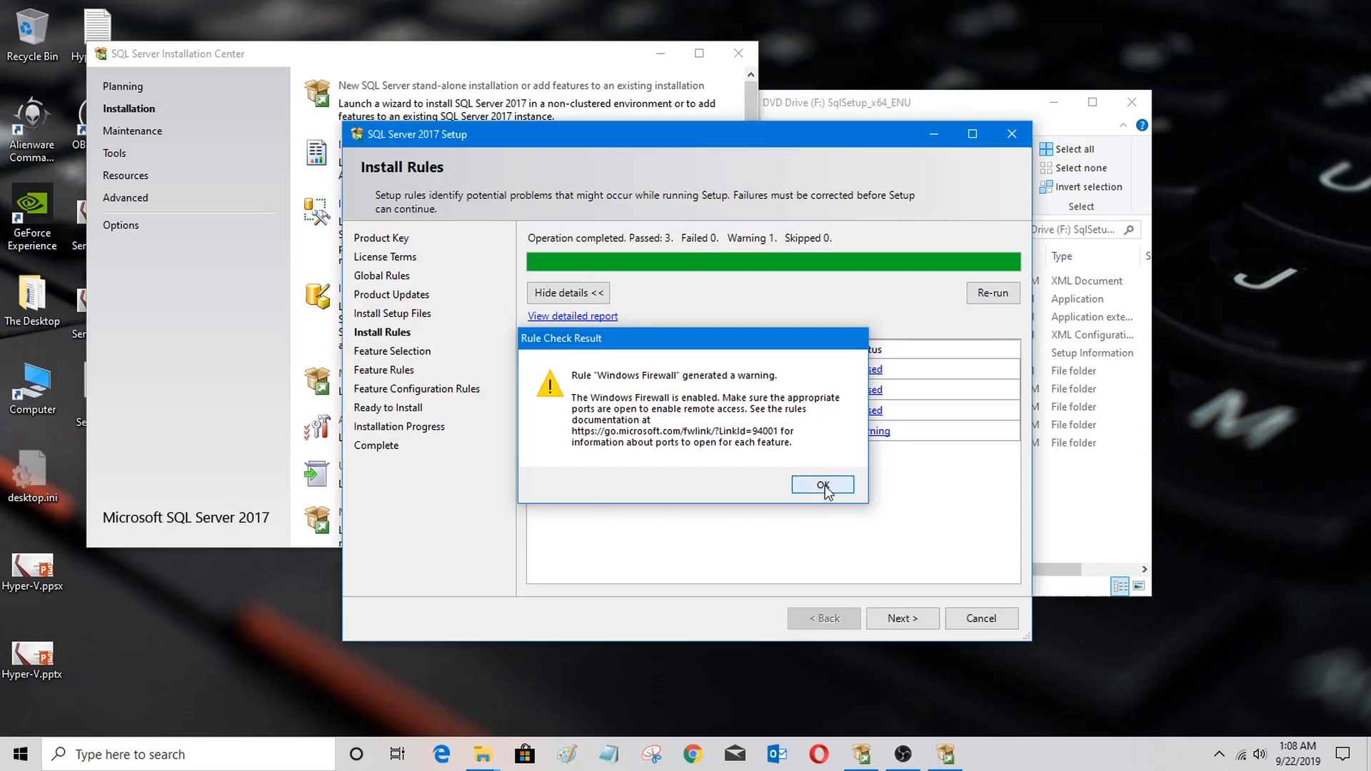
Step: Continue to feature selection and select Database Engine Services and Full-Text and Semantic Extractions for Search
left_click(898, 619)
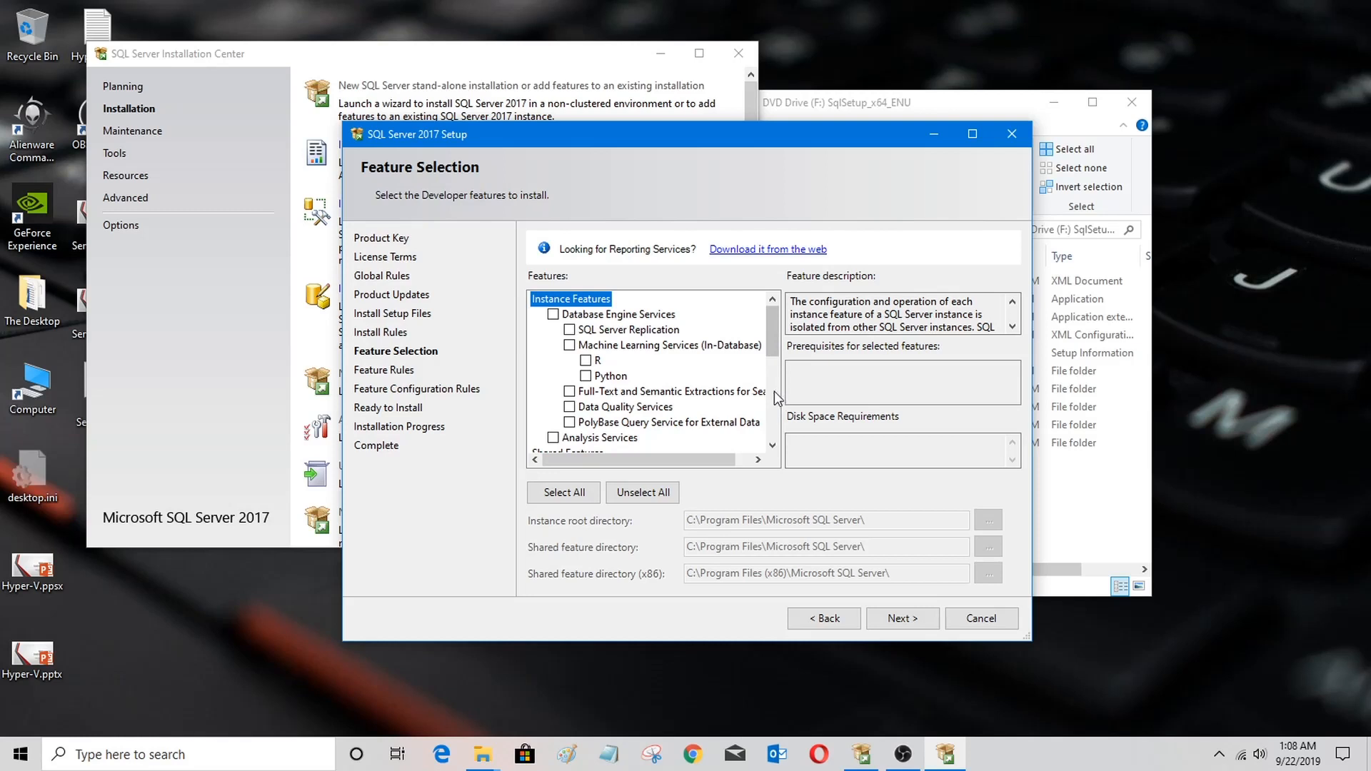
left_click(553, 314)
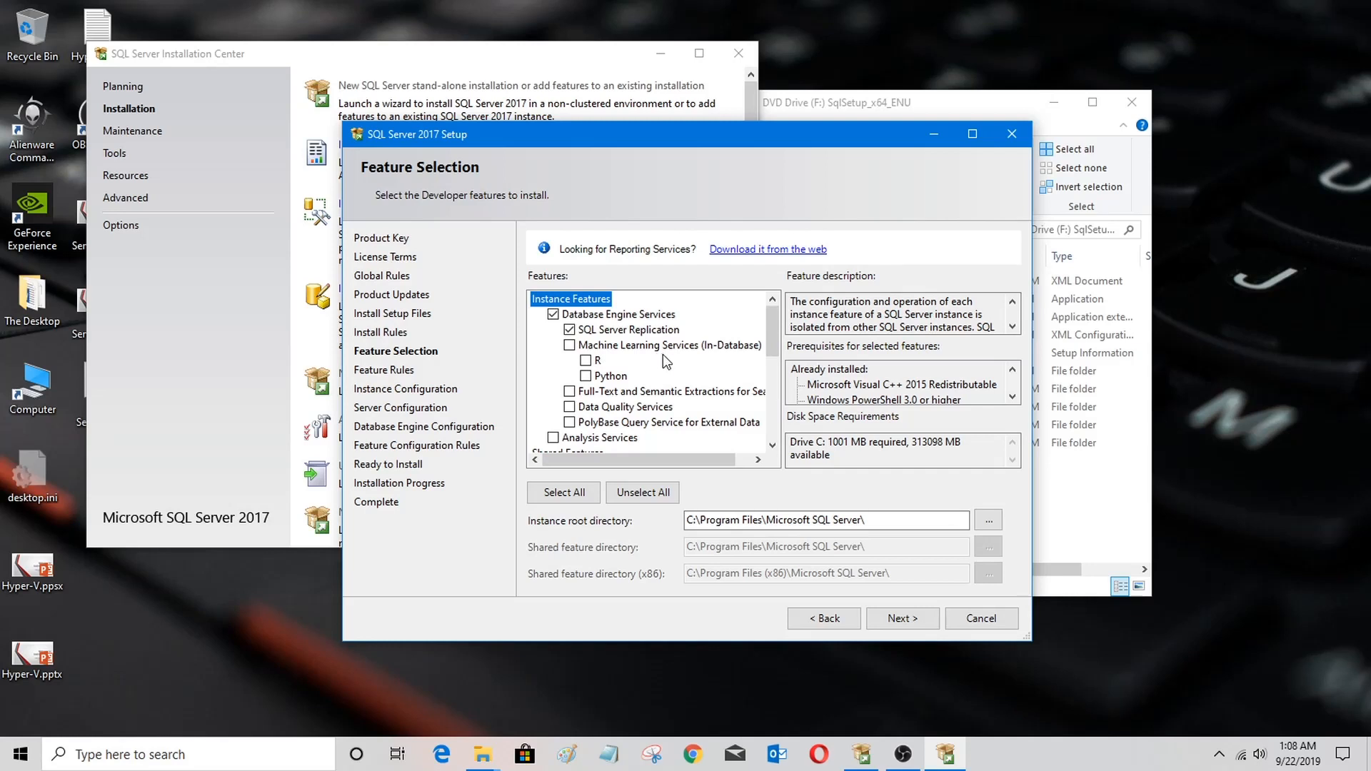
scroll(663, 355, "down", 2)
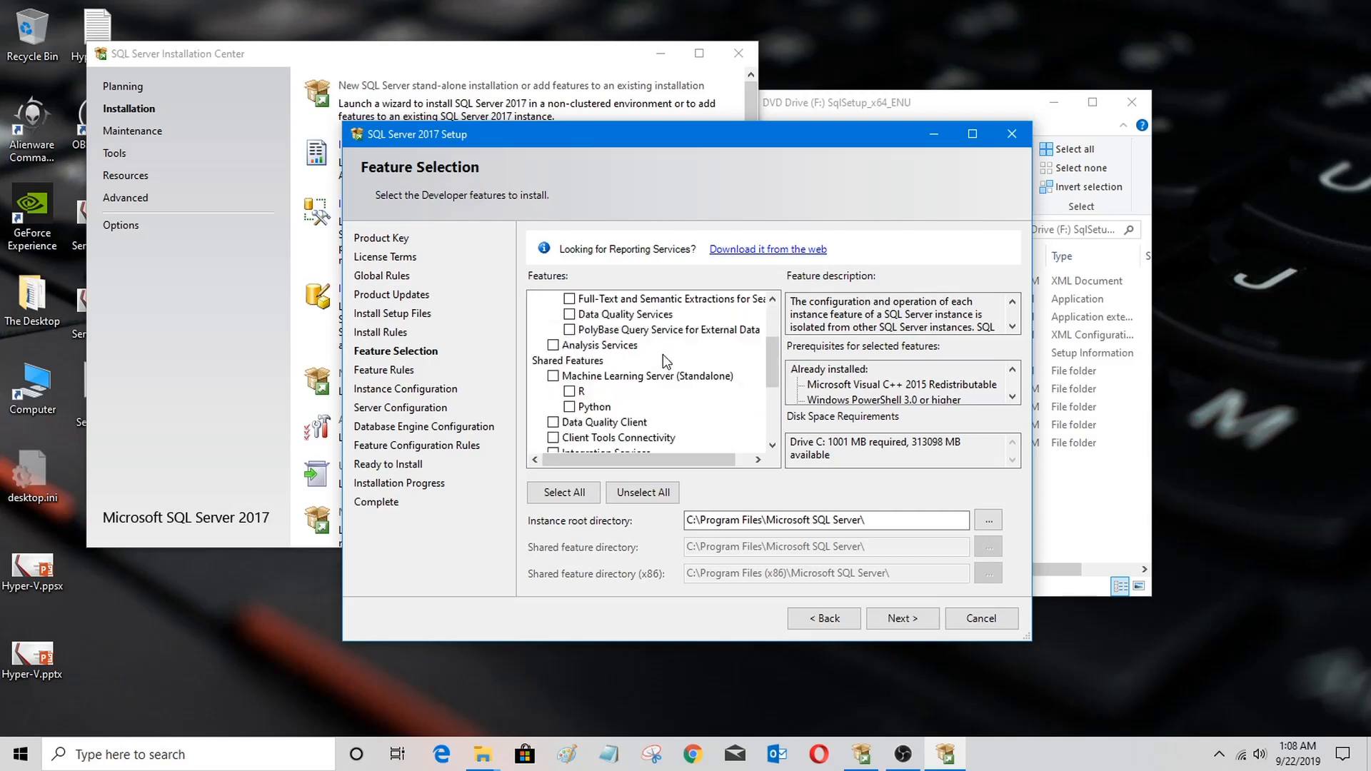
scroll(662, 354, "up", 1)
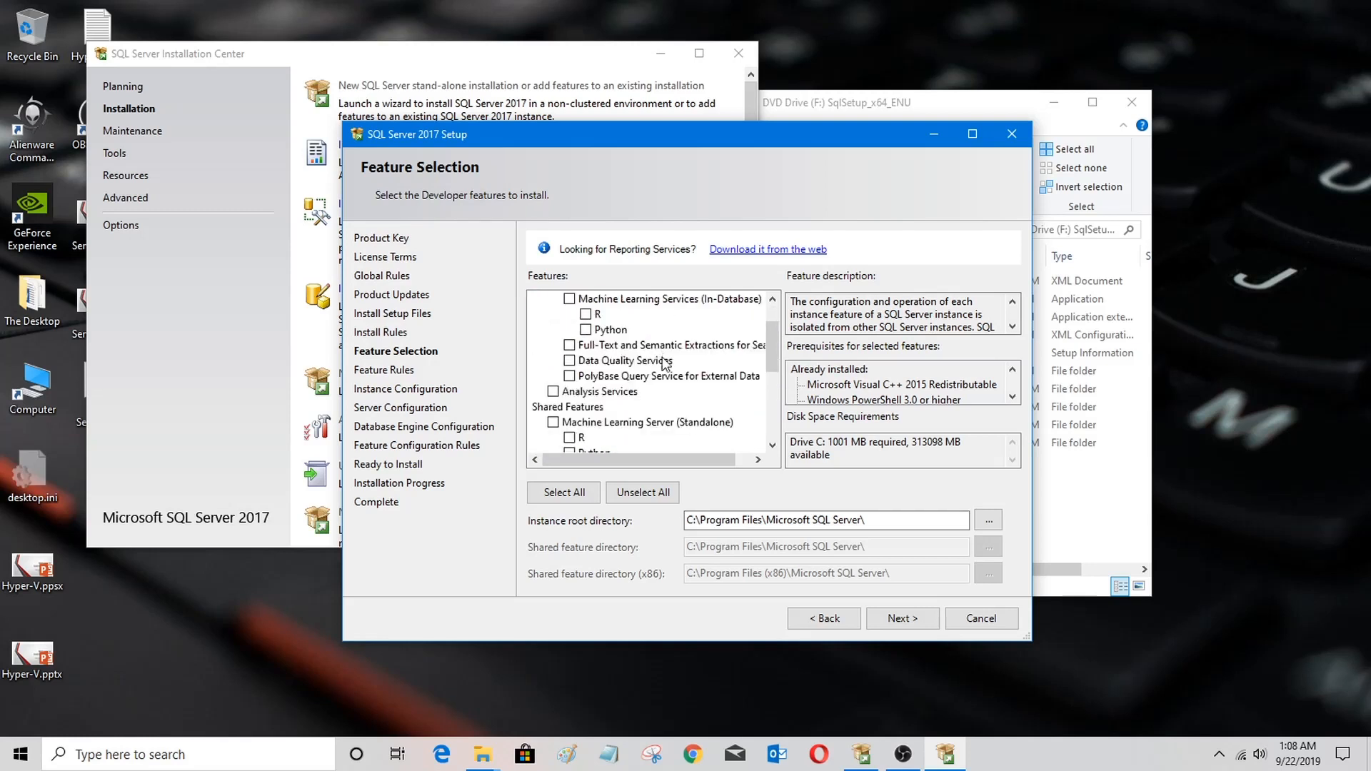
left_click(569, 345)
Step: Select Data Quality Services and Analysis Services in the feature list
scroll(557, 359, "down", 1)
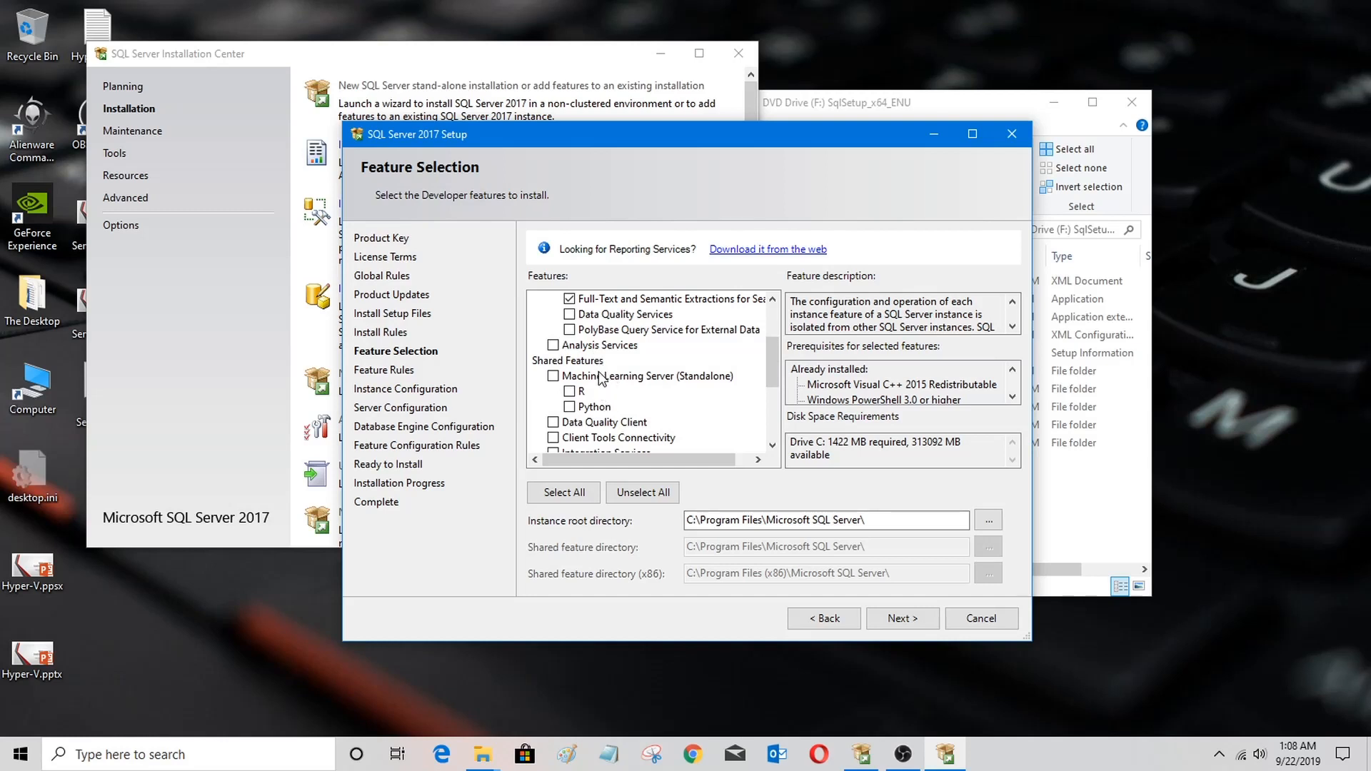
left_click(569, 314)
left_click(612, 330)
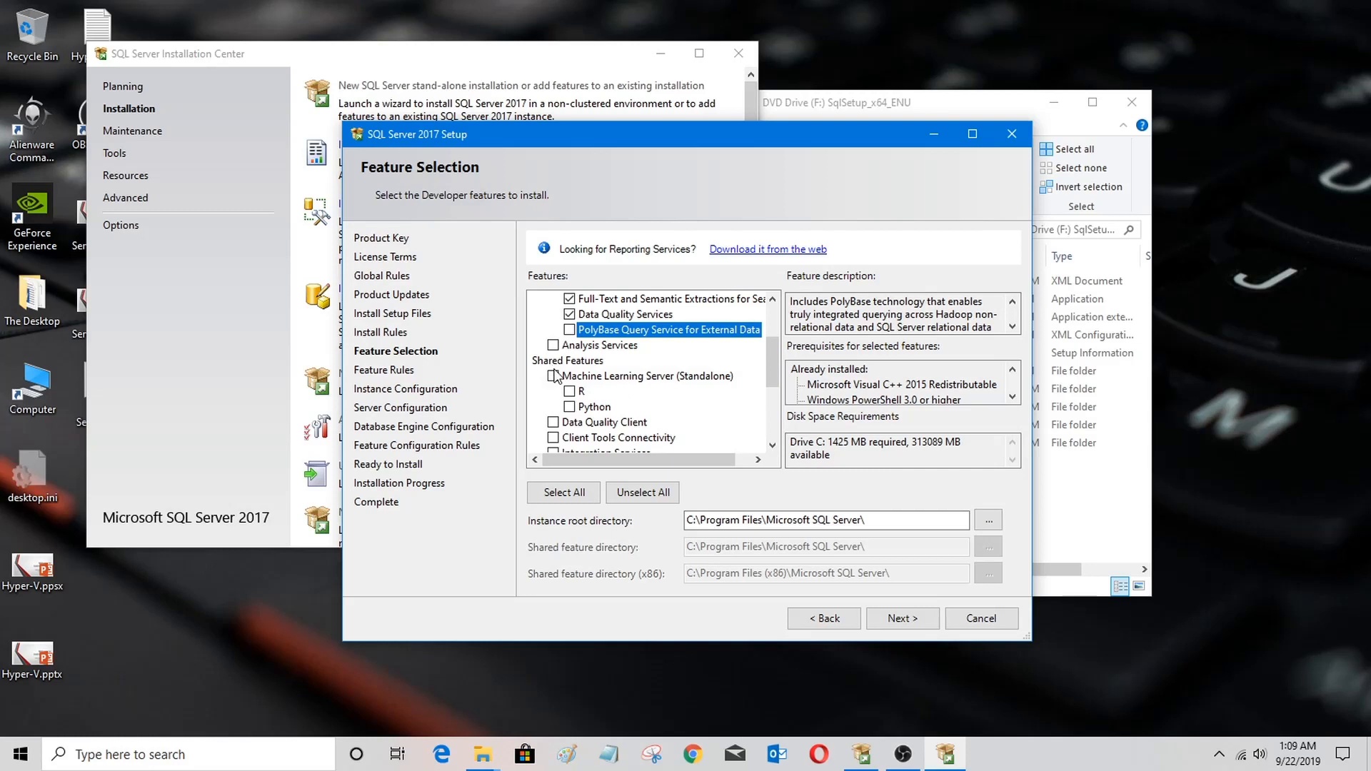
left_click(553, 346)
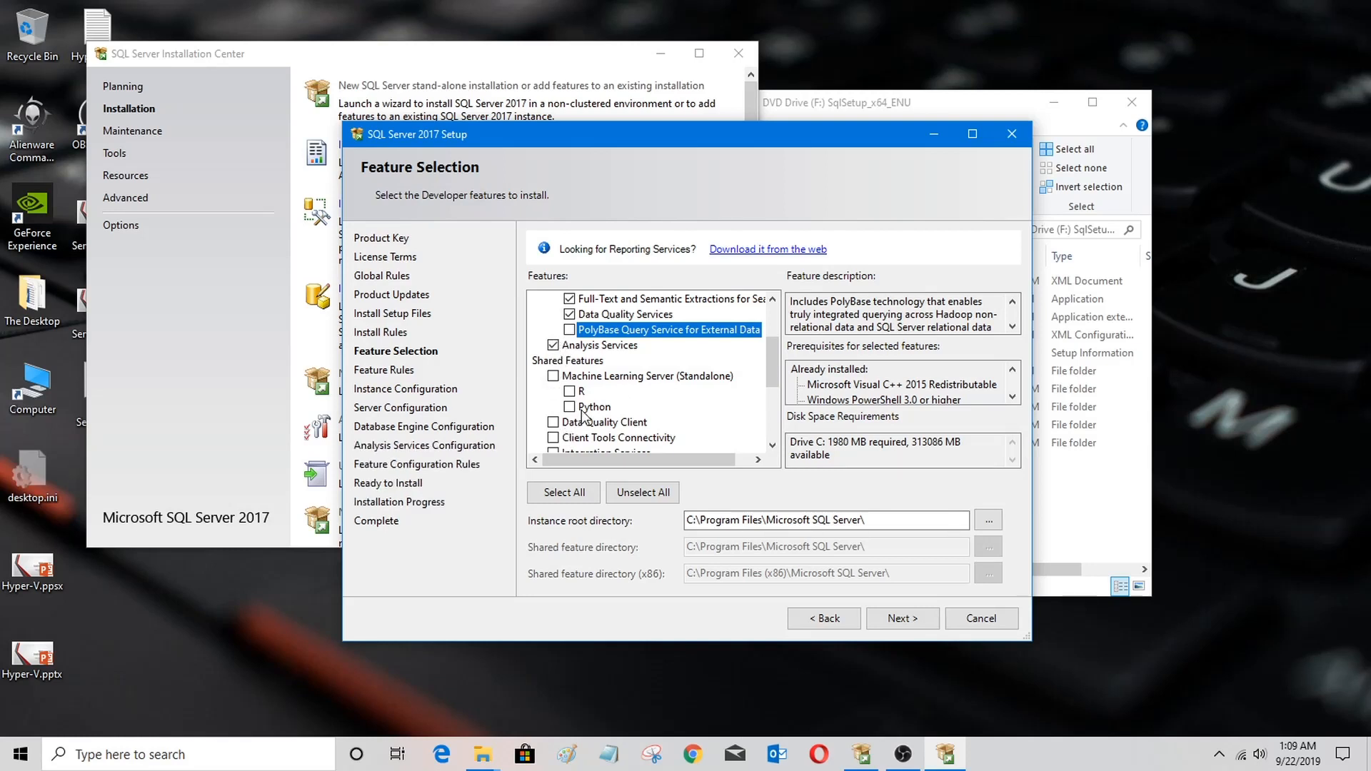
Step: Select Data Quality Client among the shared features
scroll(585, 418, "down", 2)
scroll(585, 418, "up", 1)
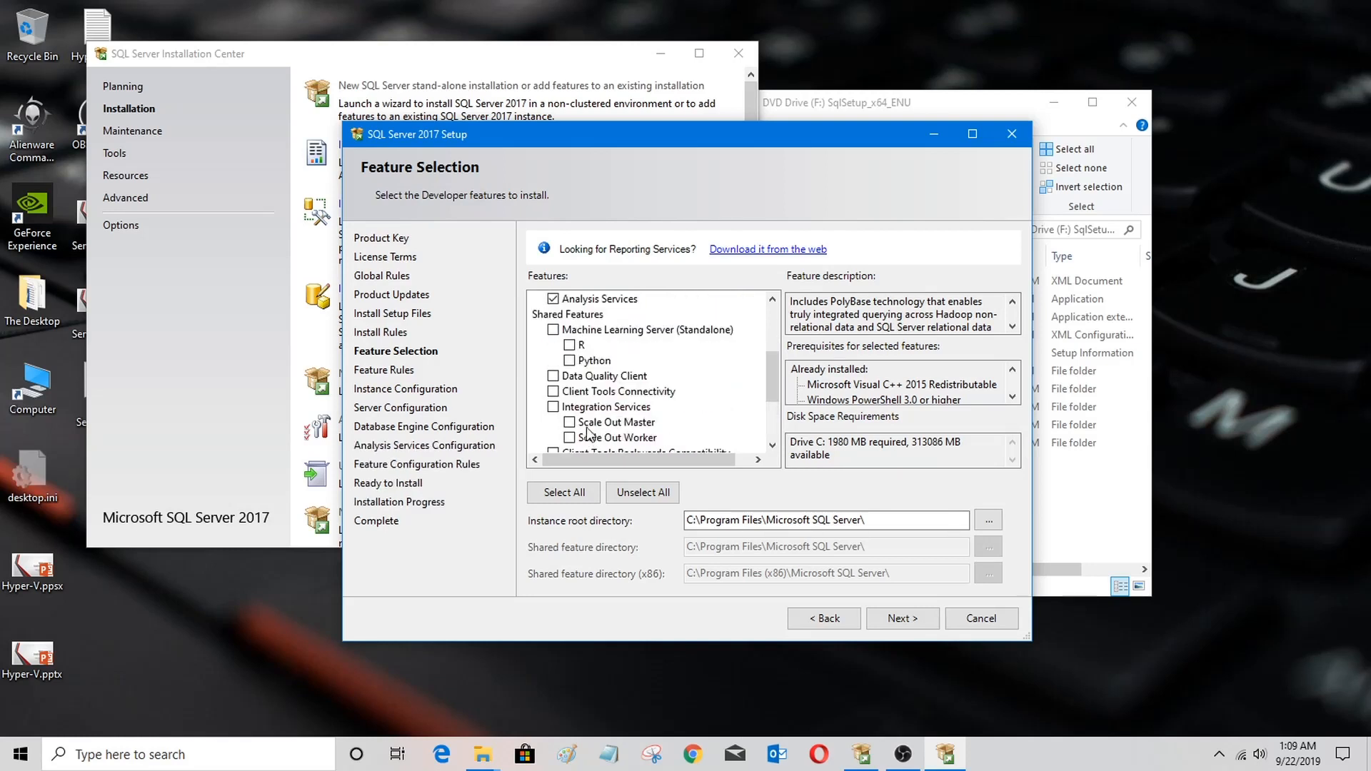
scroll(586, 418, "up", 3)
scroll(587, 422, "down", 3)
scroll(583, 411, "up", 1)
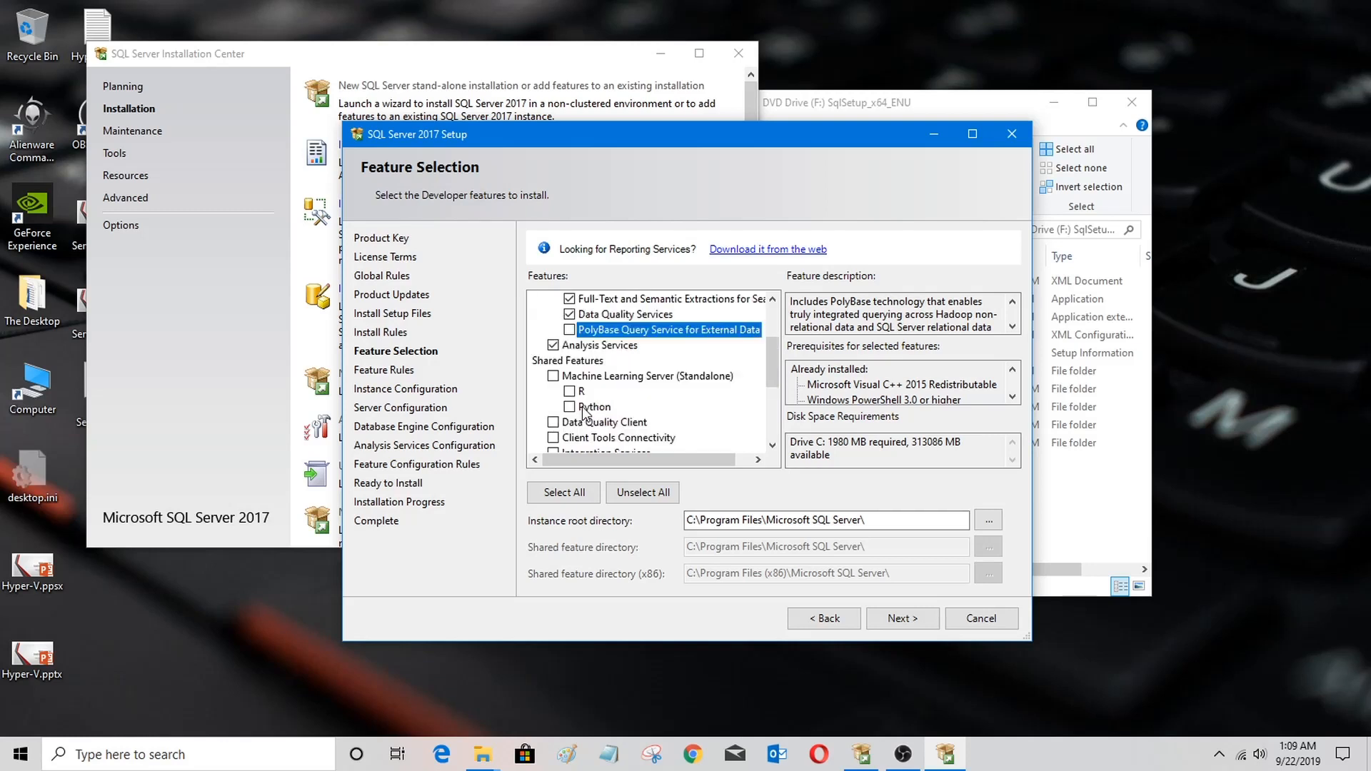
scroll(583, 408, "down", 1)
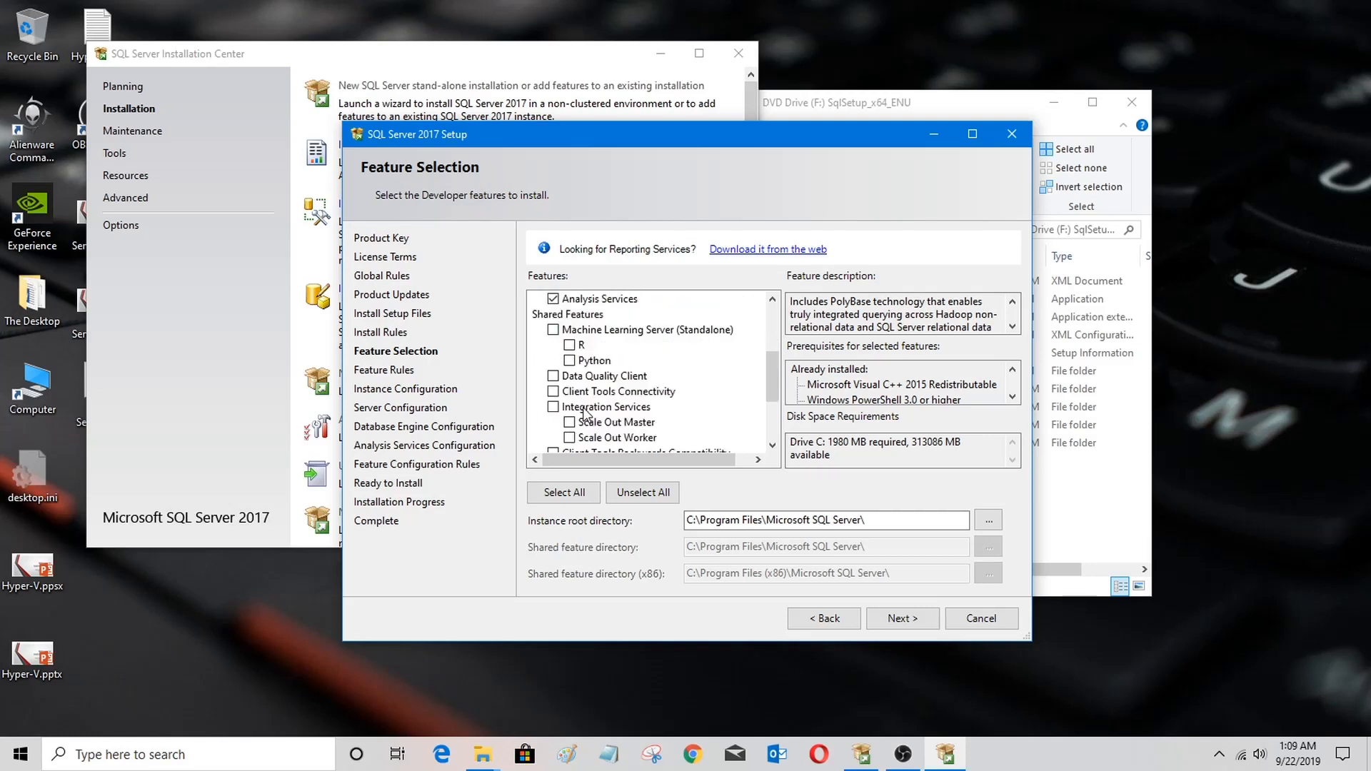
left_click(553, 376)
Step: Clear the Data Quality Services and Data Quality Client selections
scroll(609, 408, "up", 1)
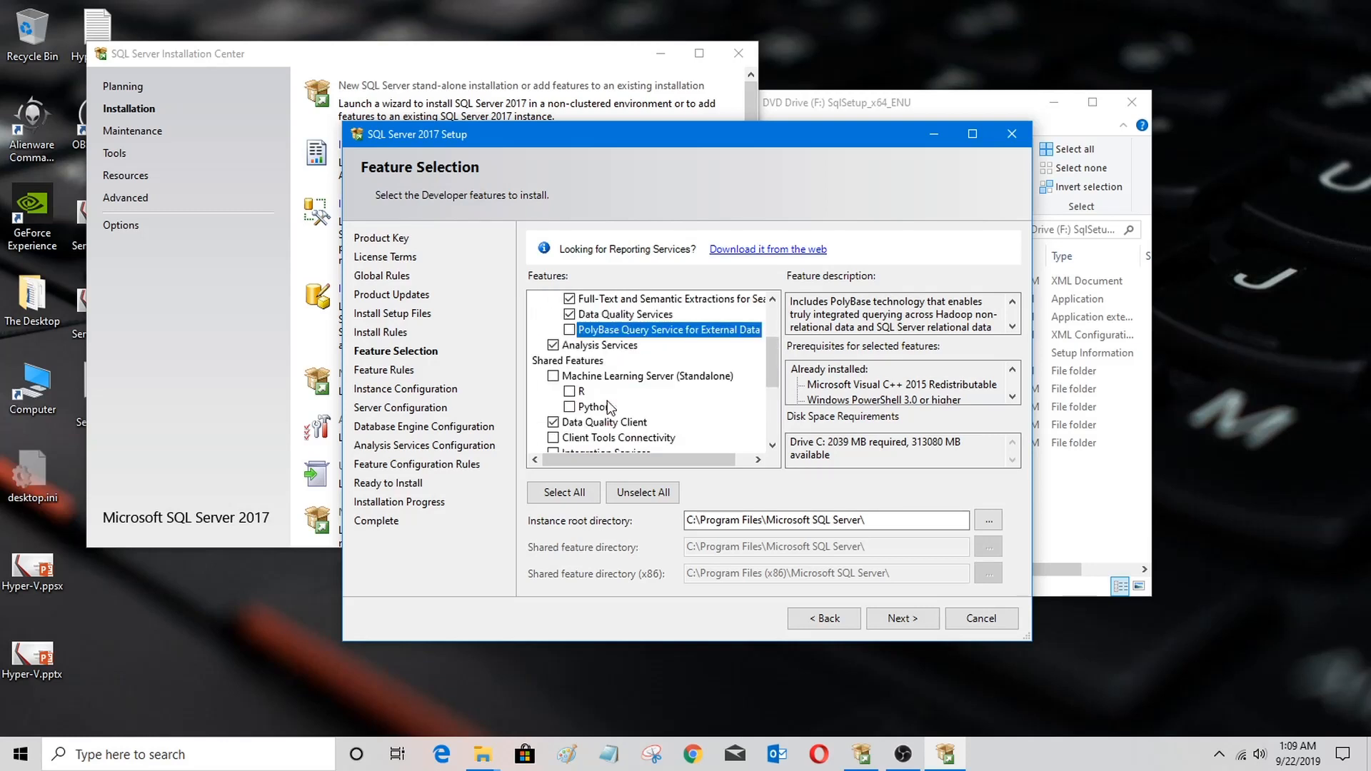
left_click(569, 314)
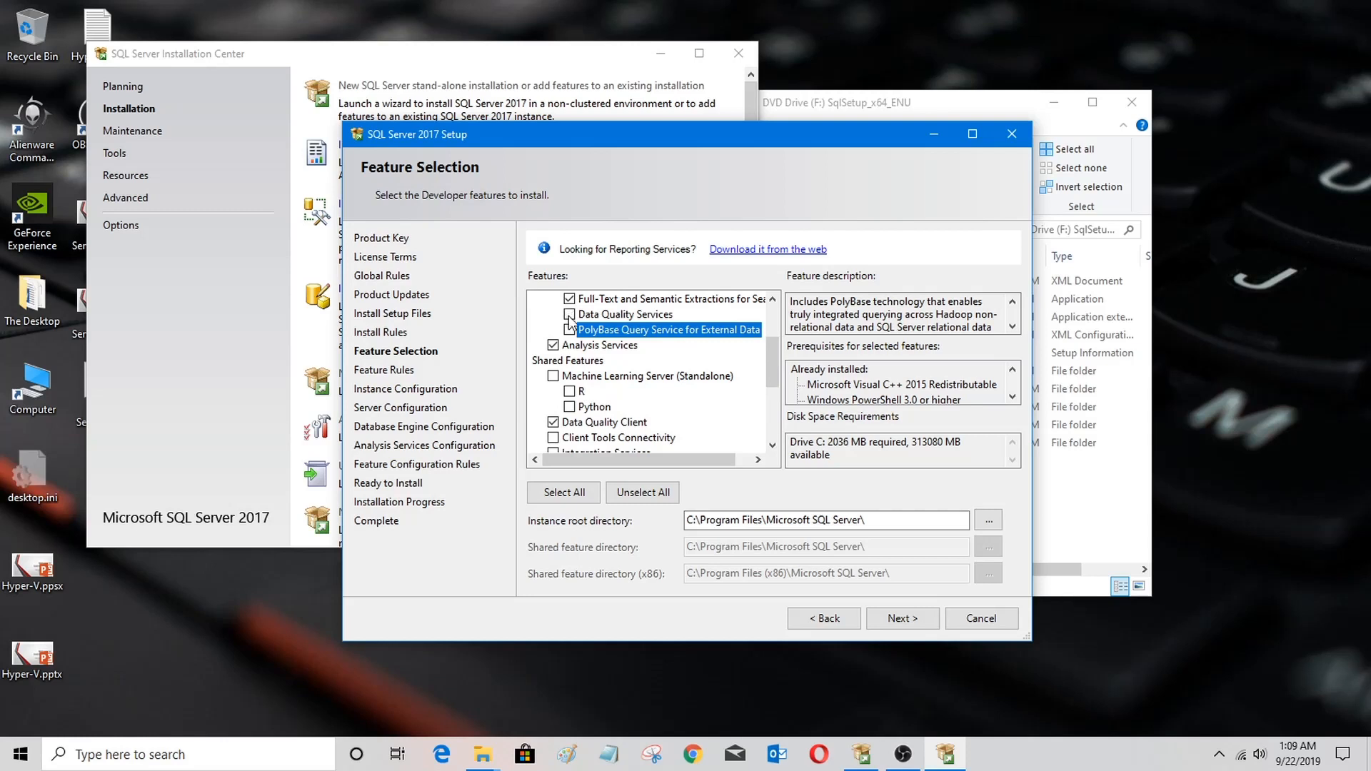
left_click(553, 422)
scroll(589, 428, "down", 2)
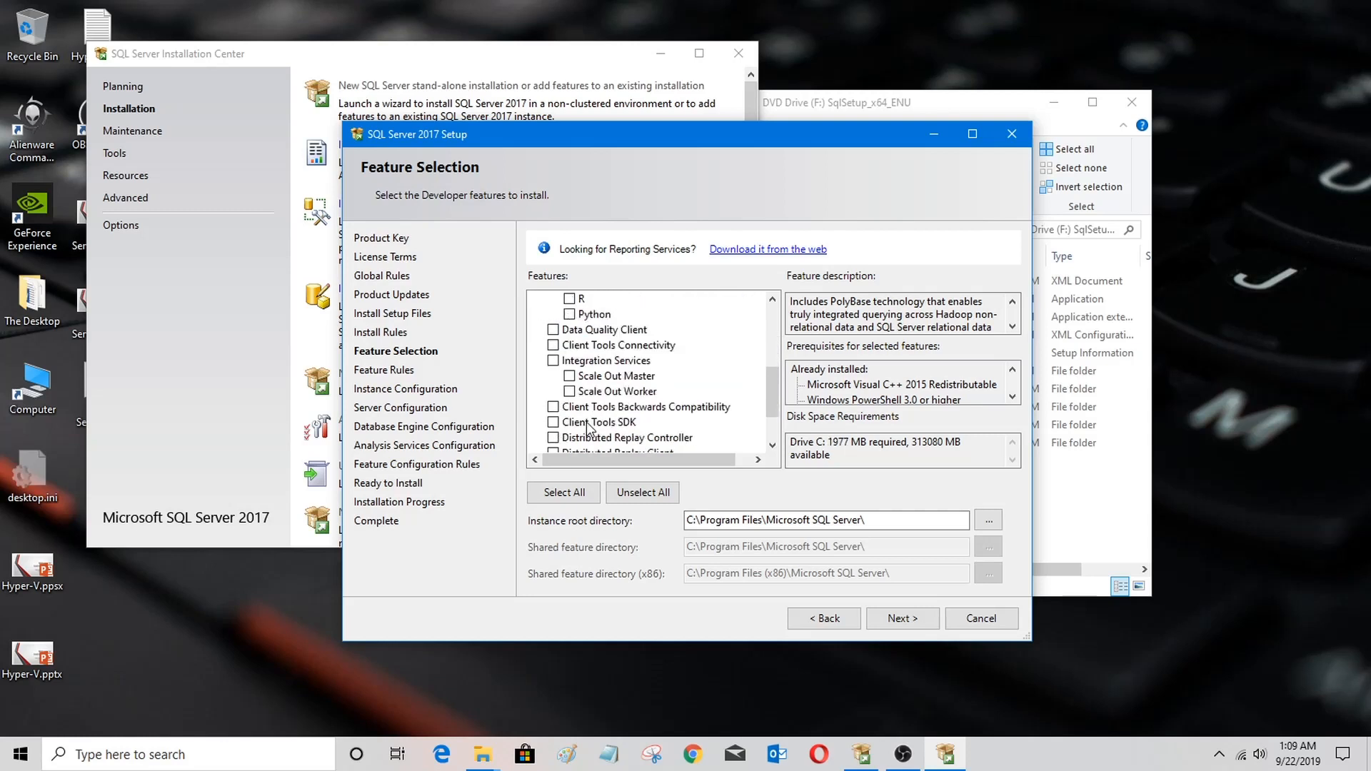
Step: Select Client Tools Connectivity and Integration Services among the shared features
left_click(553, 345)
left_click(553, 361)
scroll(602, 427, "down", 1)
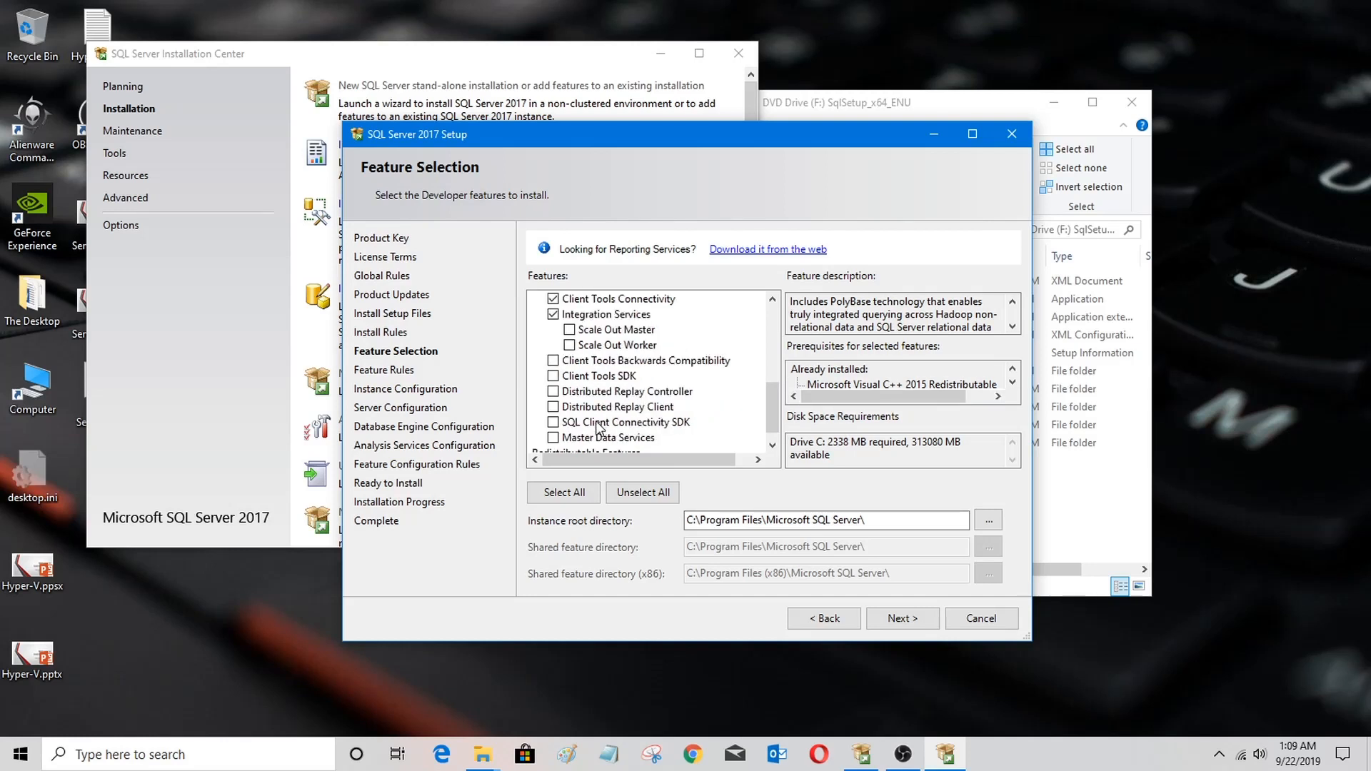
Step: Select Client Tools Backwards Compatibility among the shared features and continue to instance configuration
left_click(553, 361)
scroll(591, 423, "down", 1)
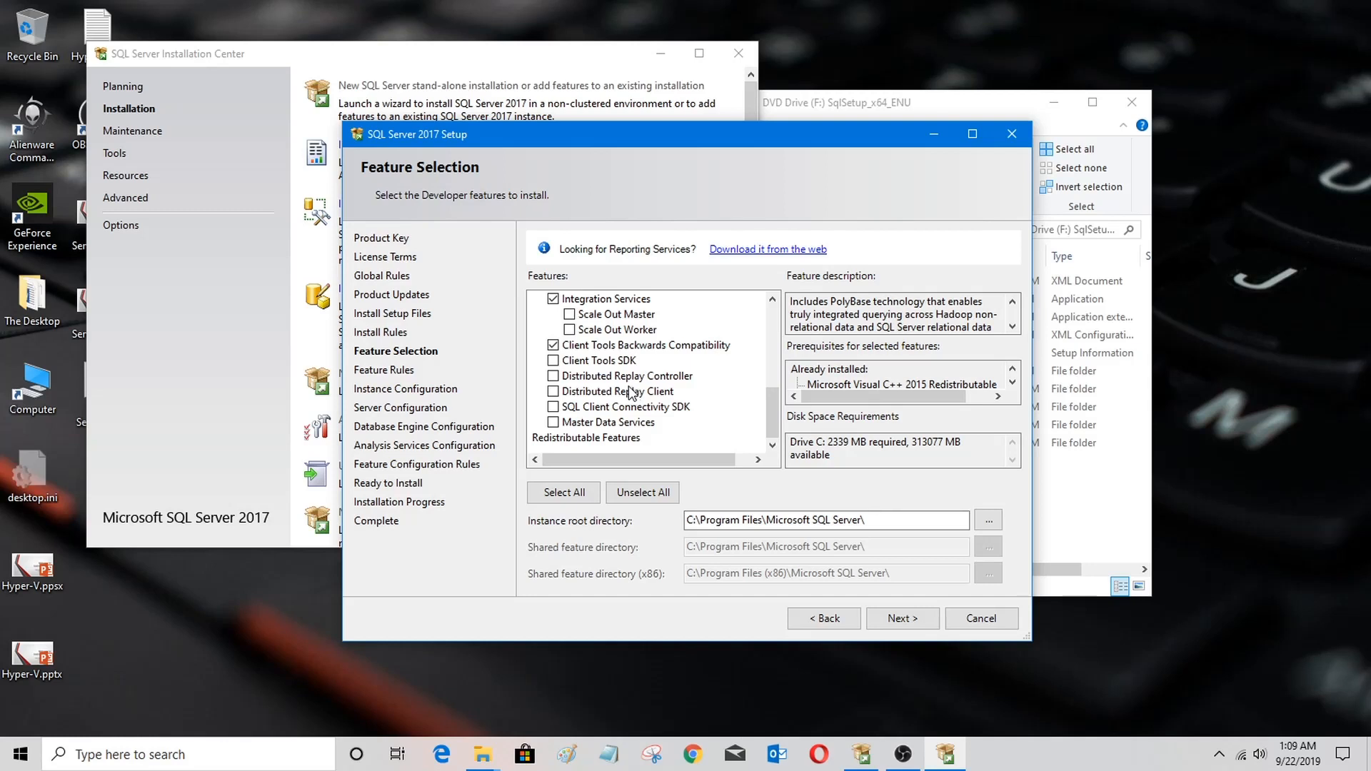
left_click(577, 381)
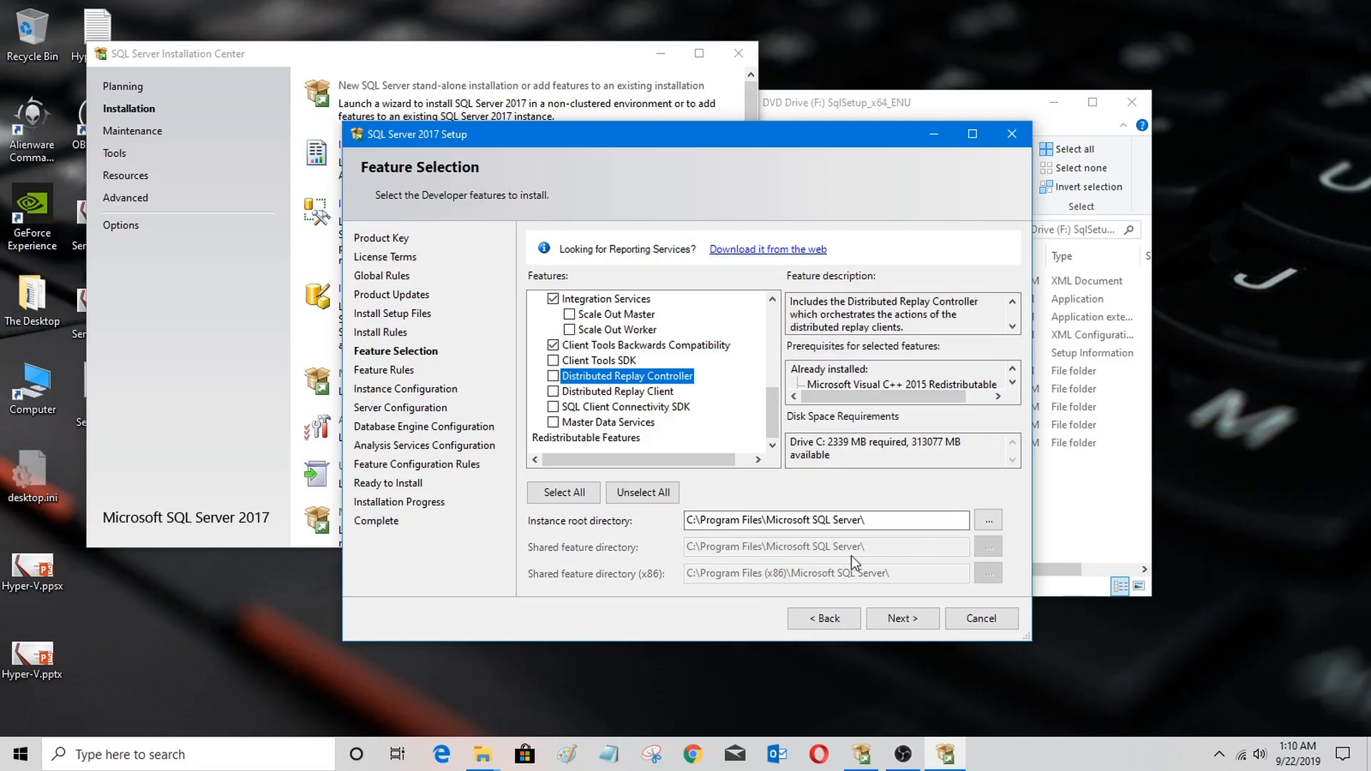
left_click(890, 621)
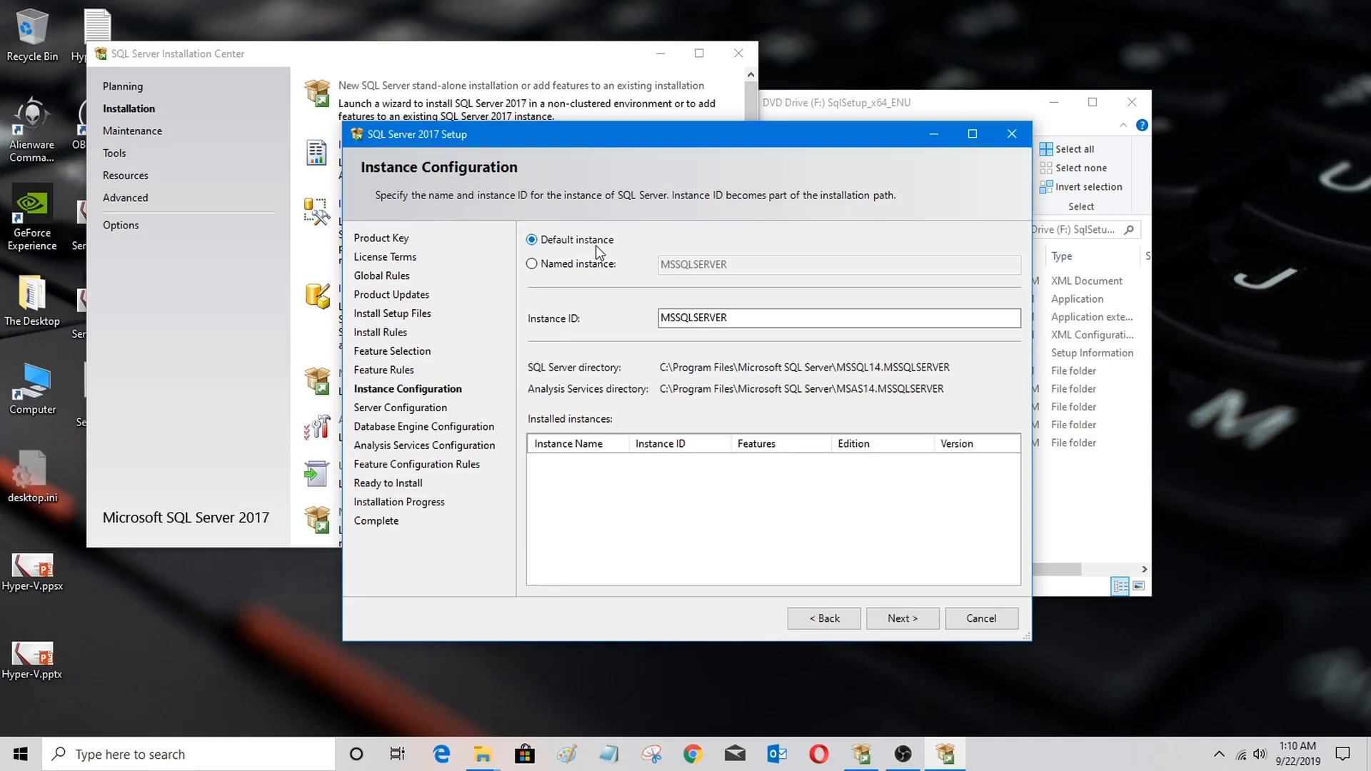
left_click(583, 270)
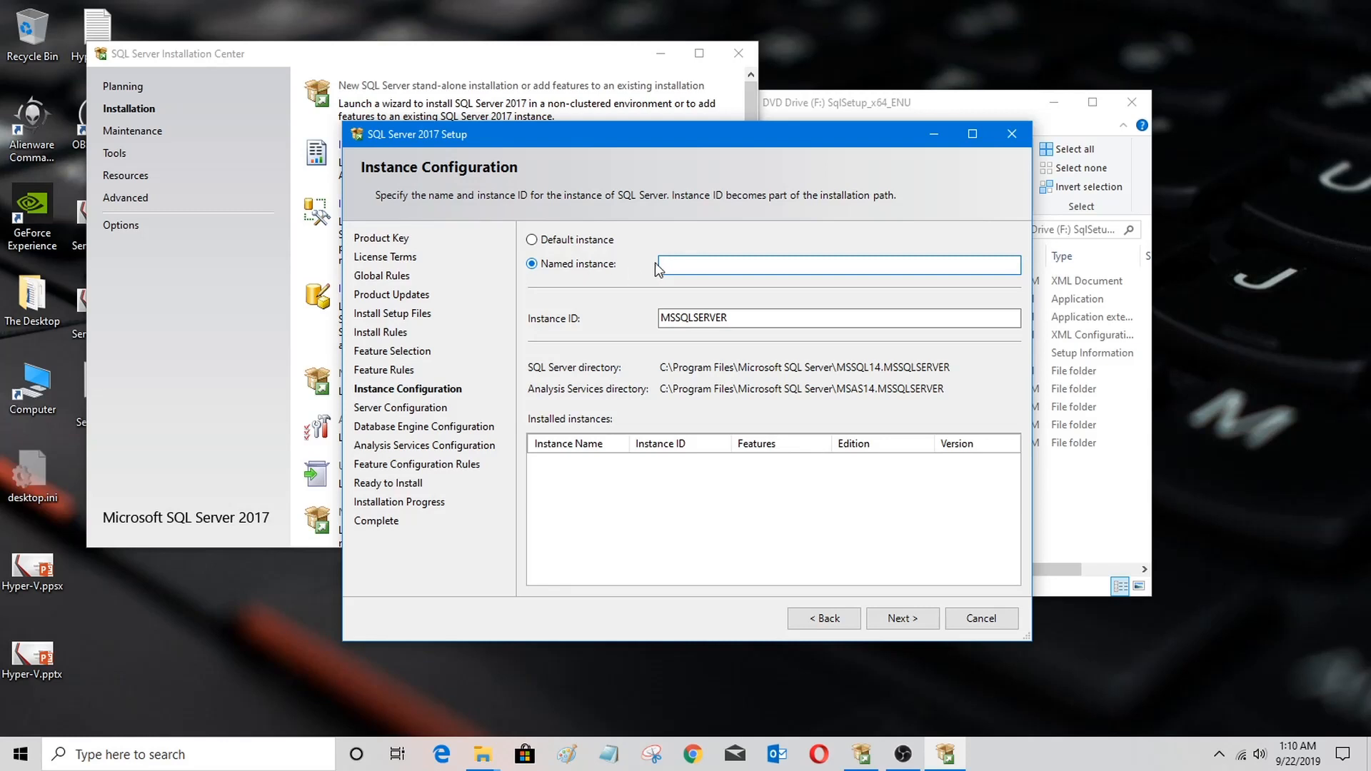
type("inst1")
left_click(896, 316)
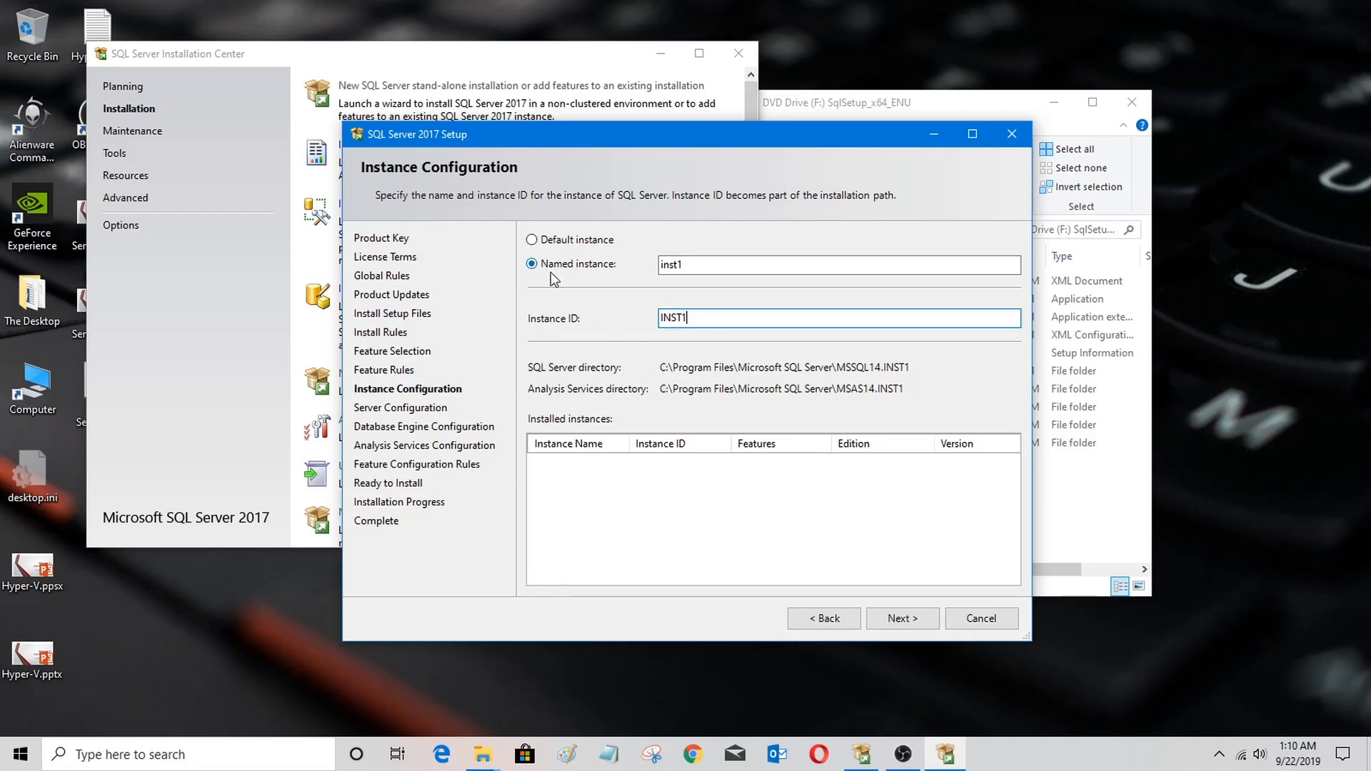
left_click(531, 240)
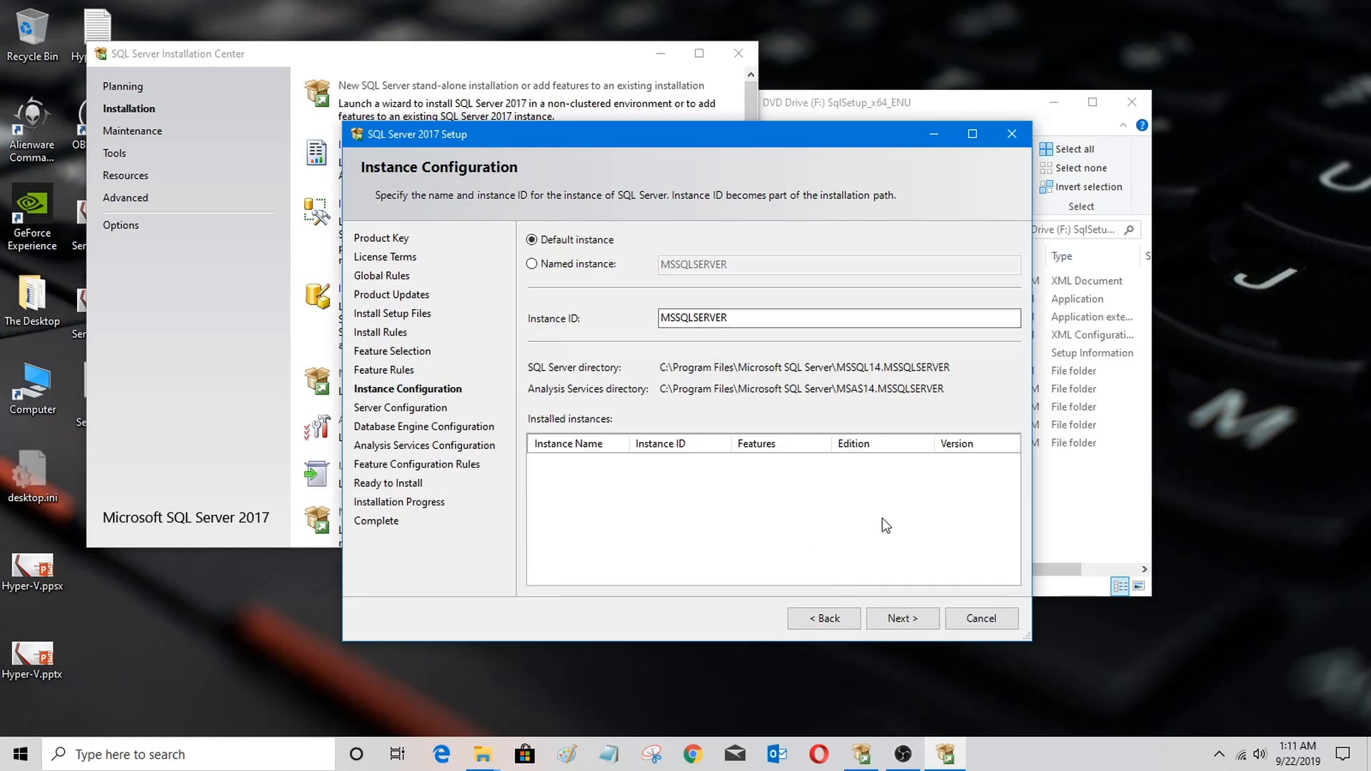
Step: Continue with the default instance and grant the Perform Volume Maintenance Task privilege to the Database Engine service
left_click(903, 618)
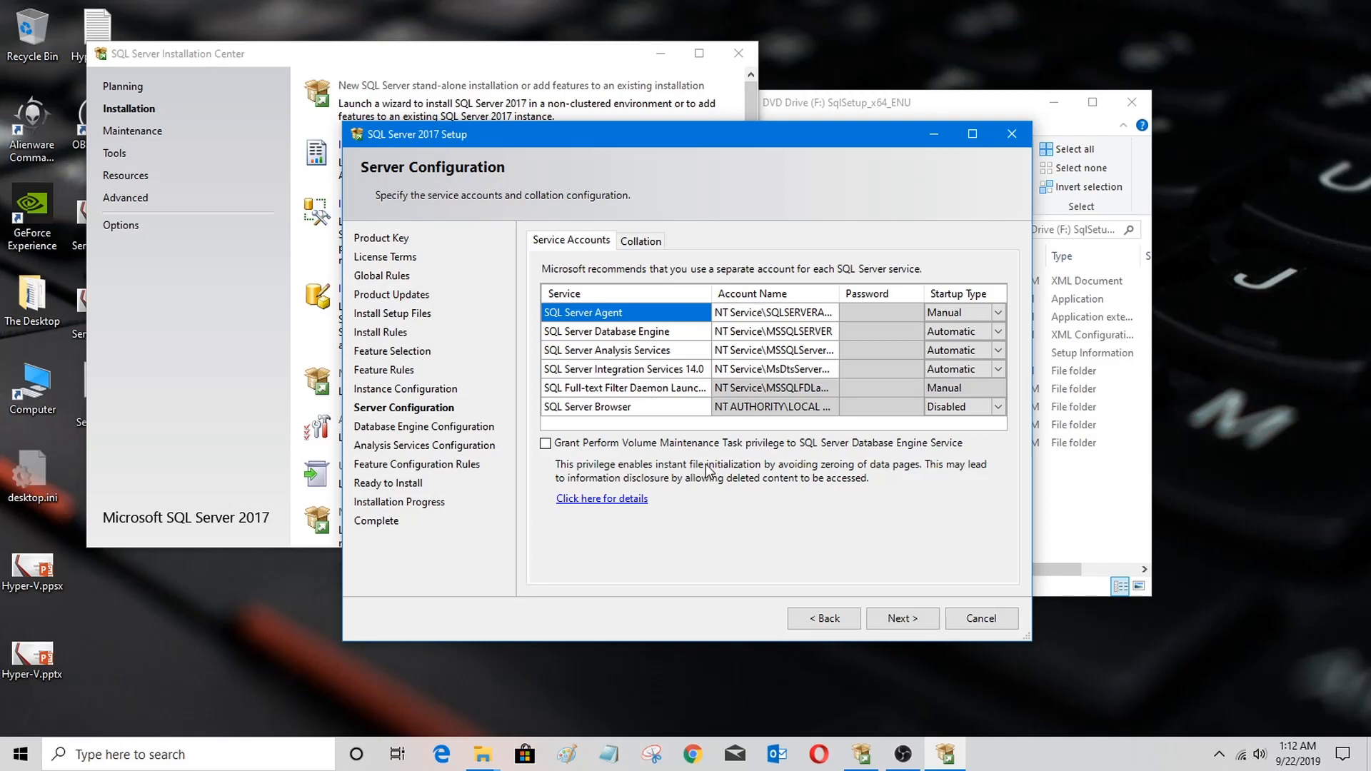
left_click(545, 444)
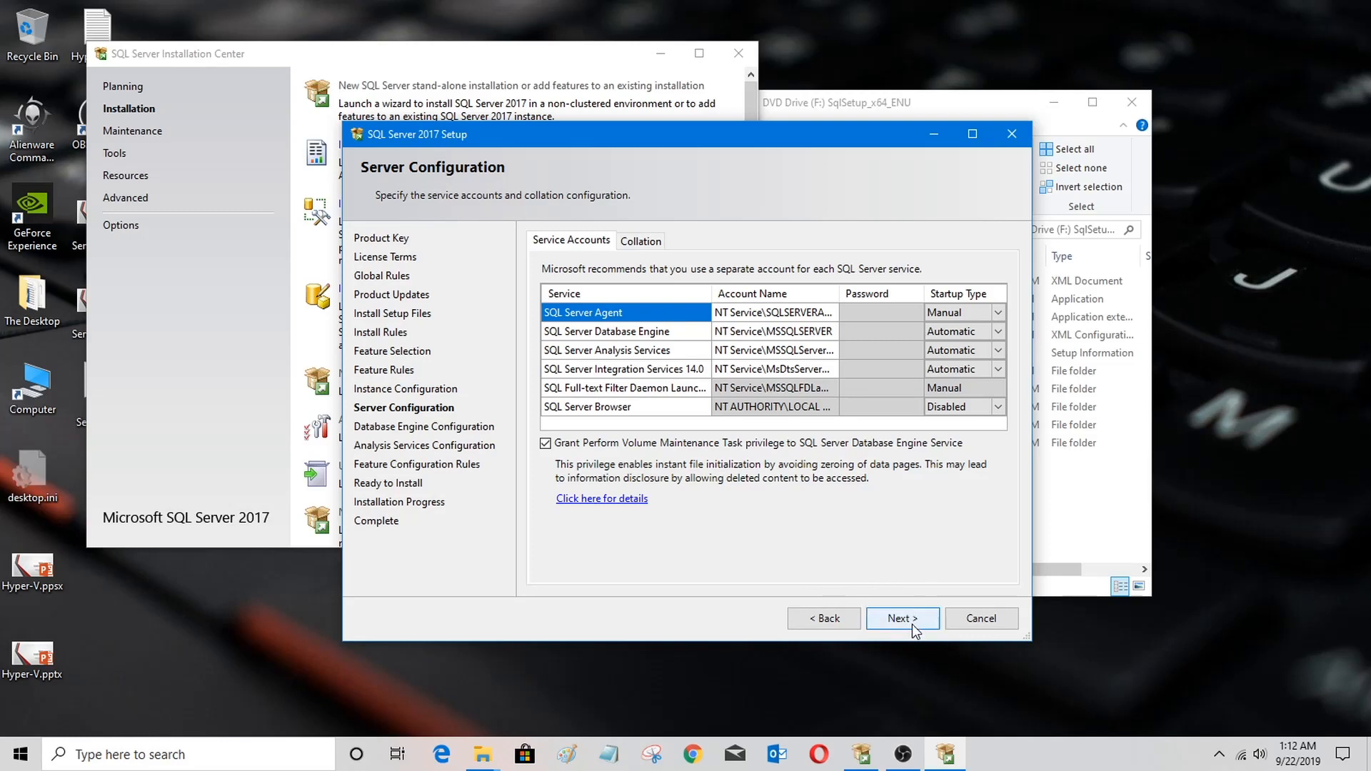
Step: Set the startup type of the Database Engine, Analysis Services and Integration Services services to Manual
left_click(997, 333)
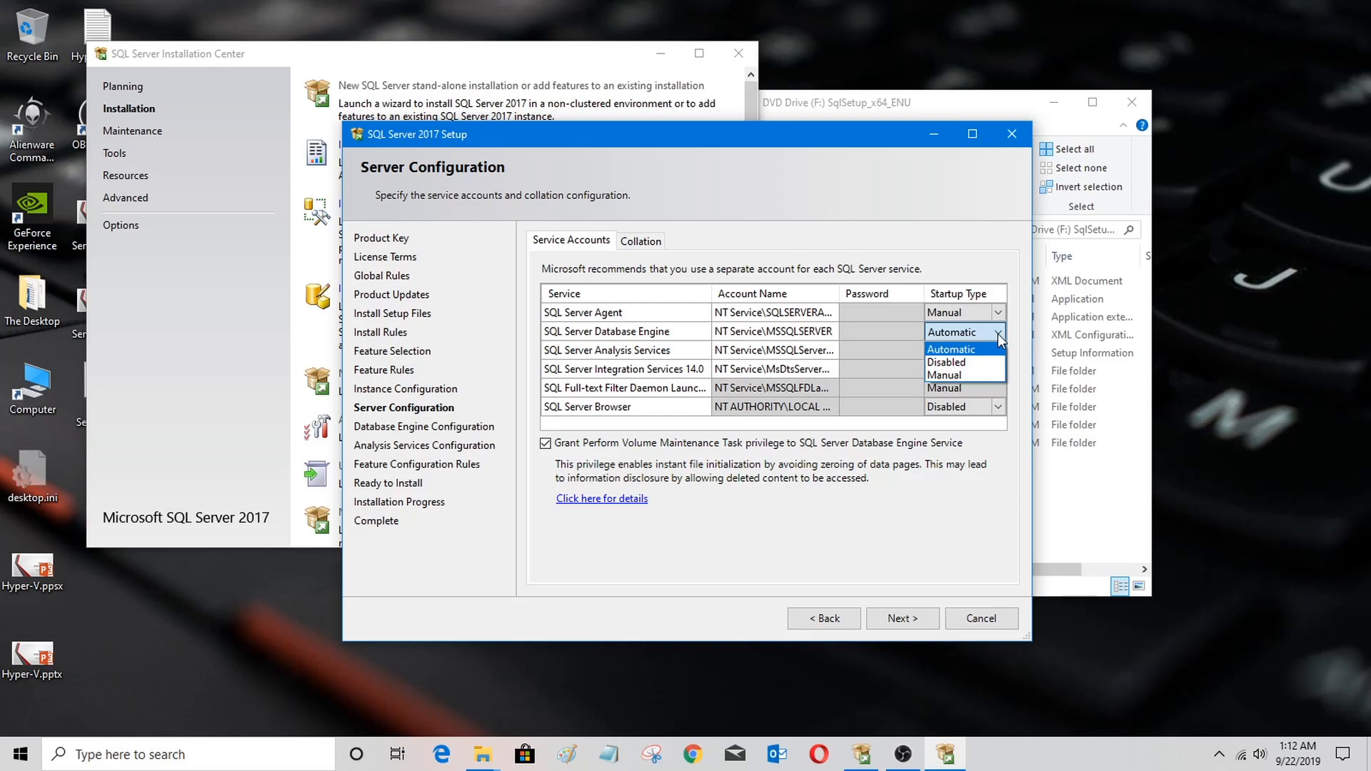
left_click(980, 374)
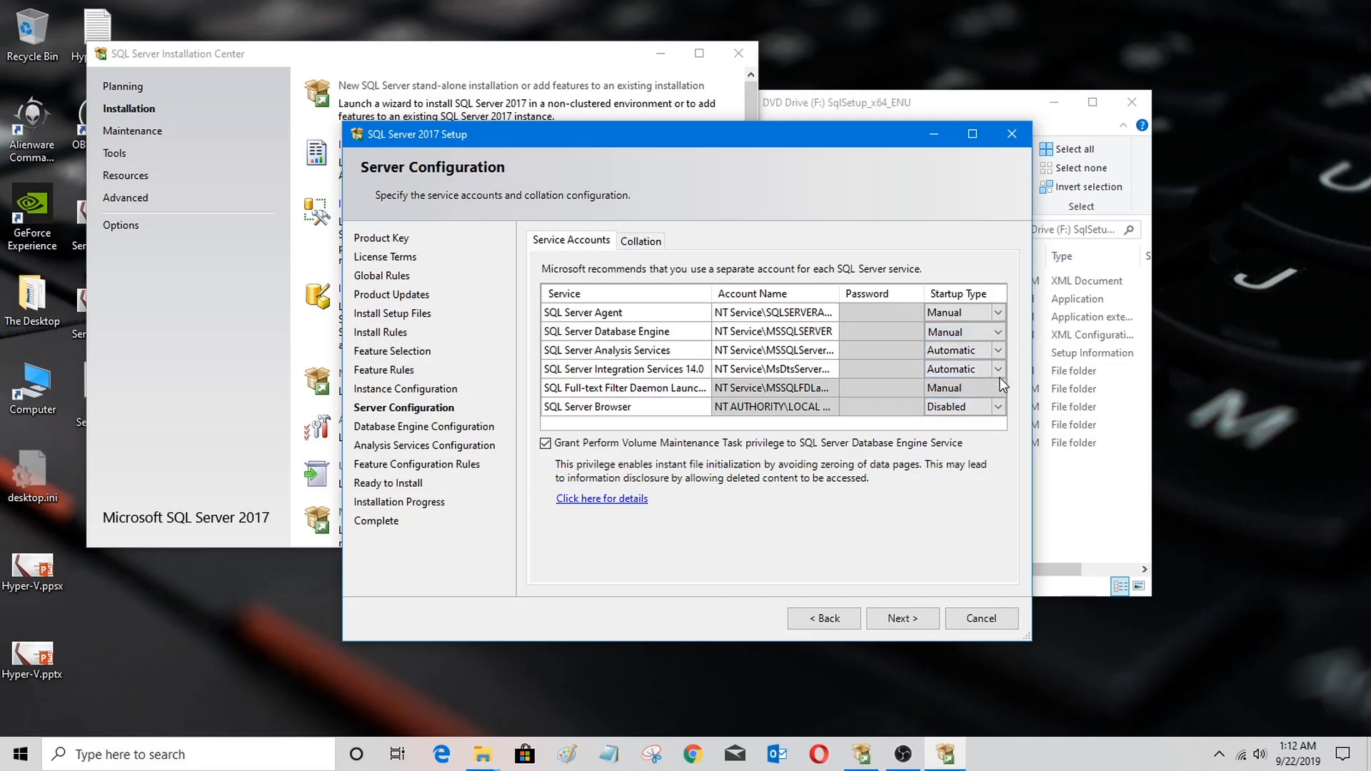
left_click(997, 354)
left_click(997, 353)
left_click(975, 394)
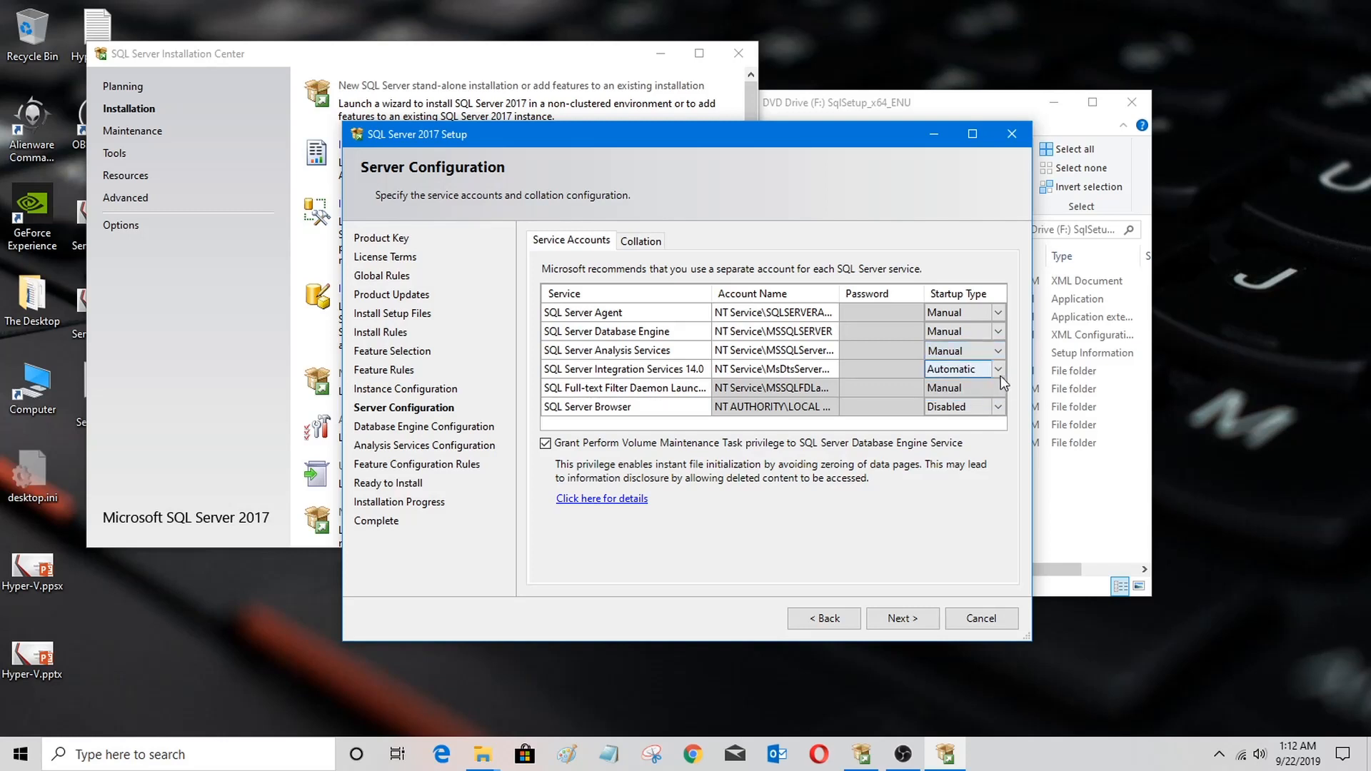
left_click(998, 369)
left_click(998, 369)
left_click(976, 412)
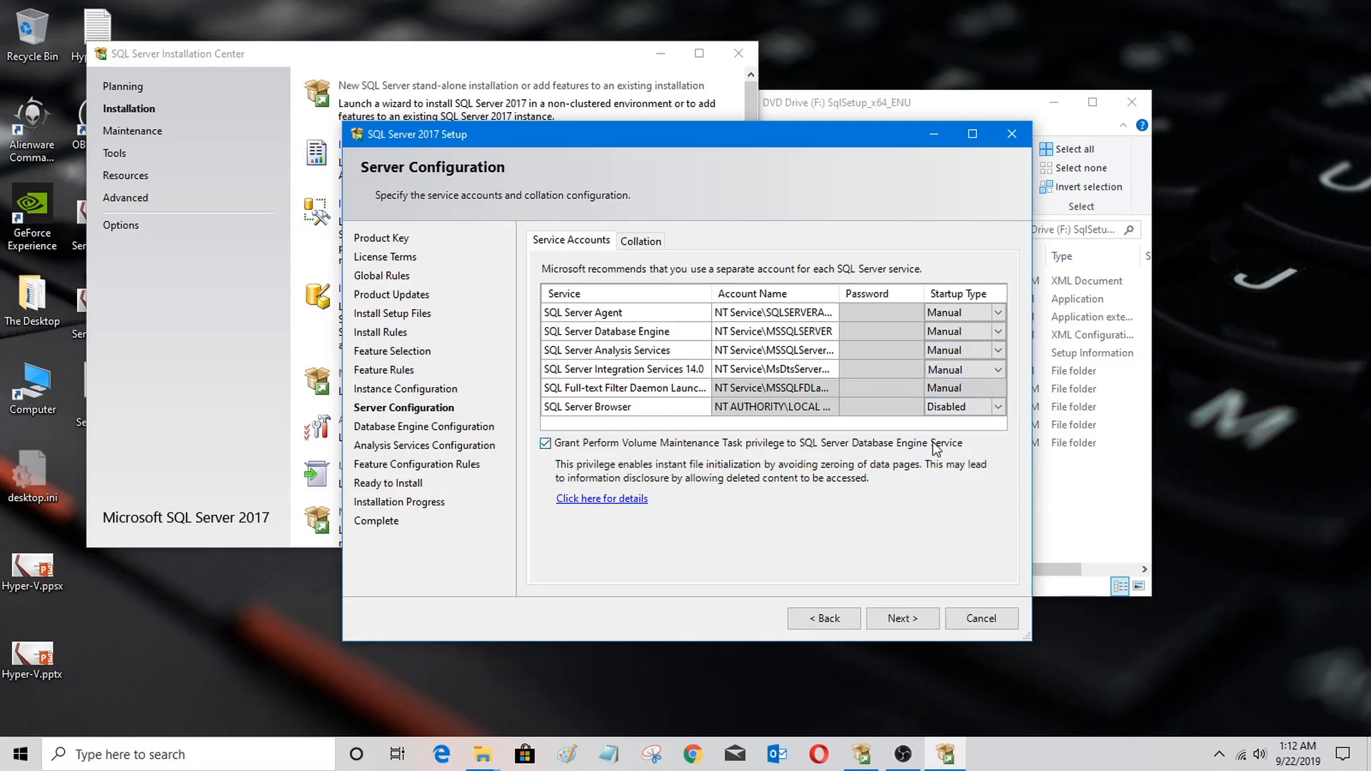
left_click(998, 313)
left_click(1000, 313)
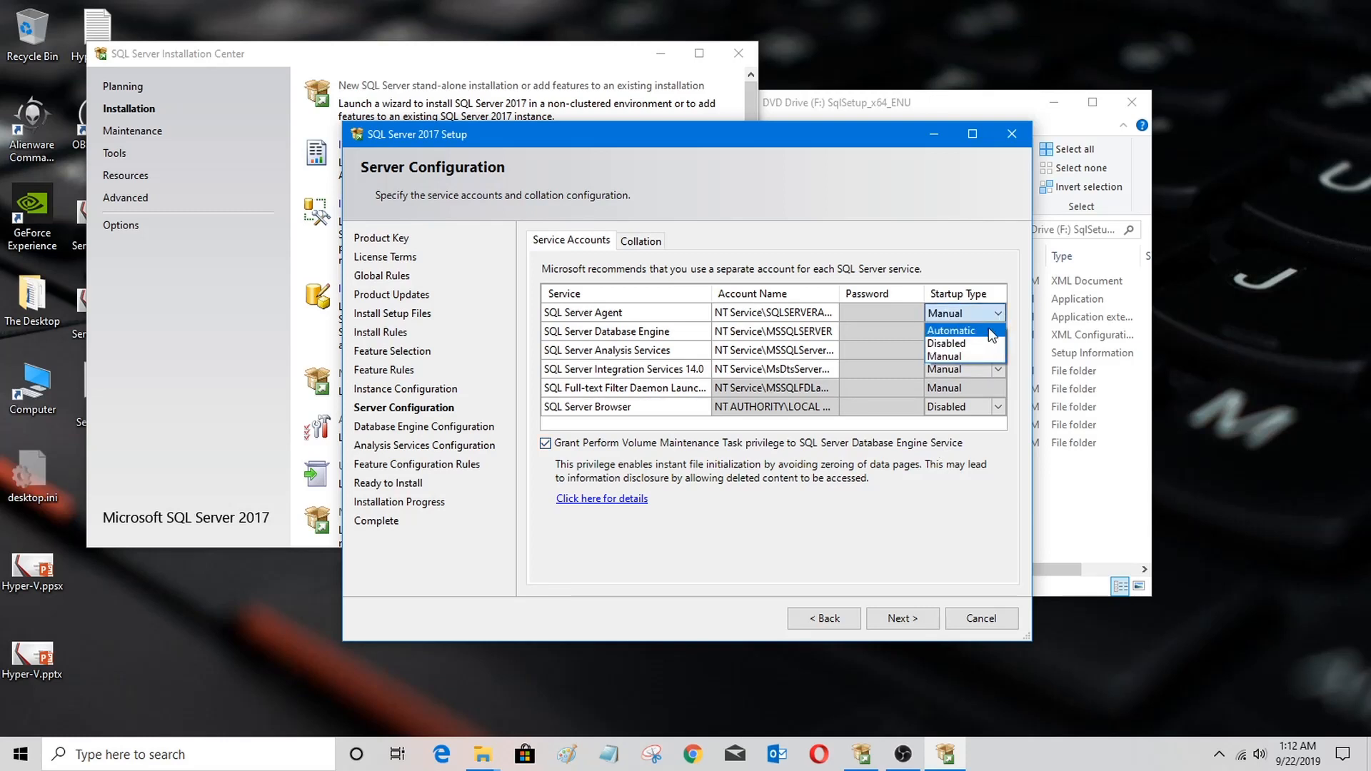
left_click(985, 482)
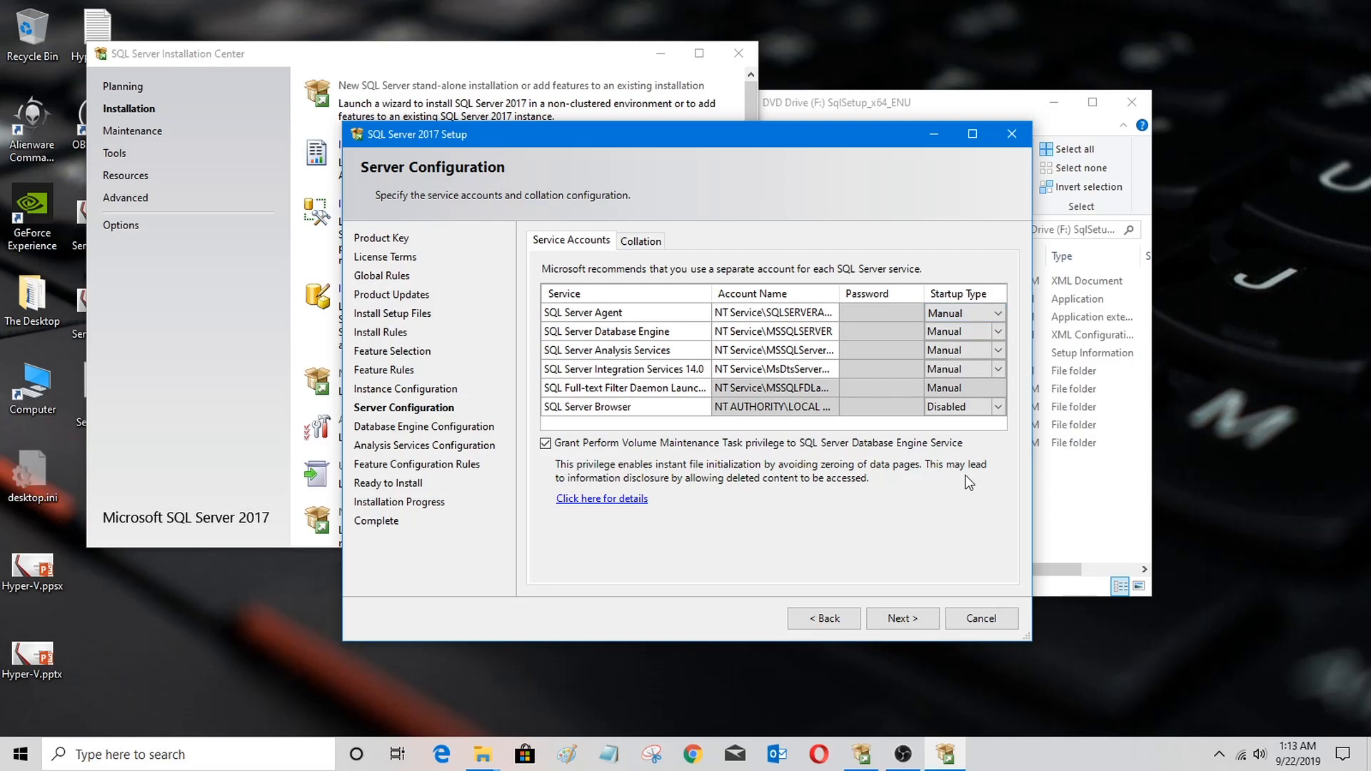
Step: Continue to Database Engine Configuration and choose Mixed Mode authentication
left_click(895, 618)
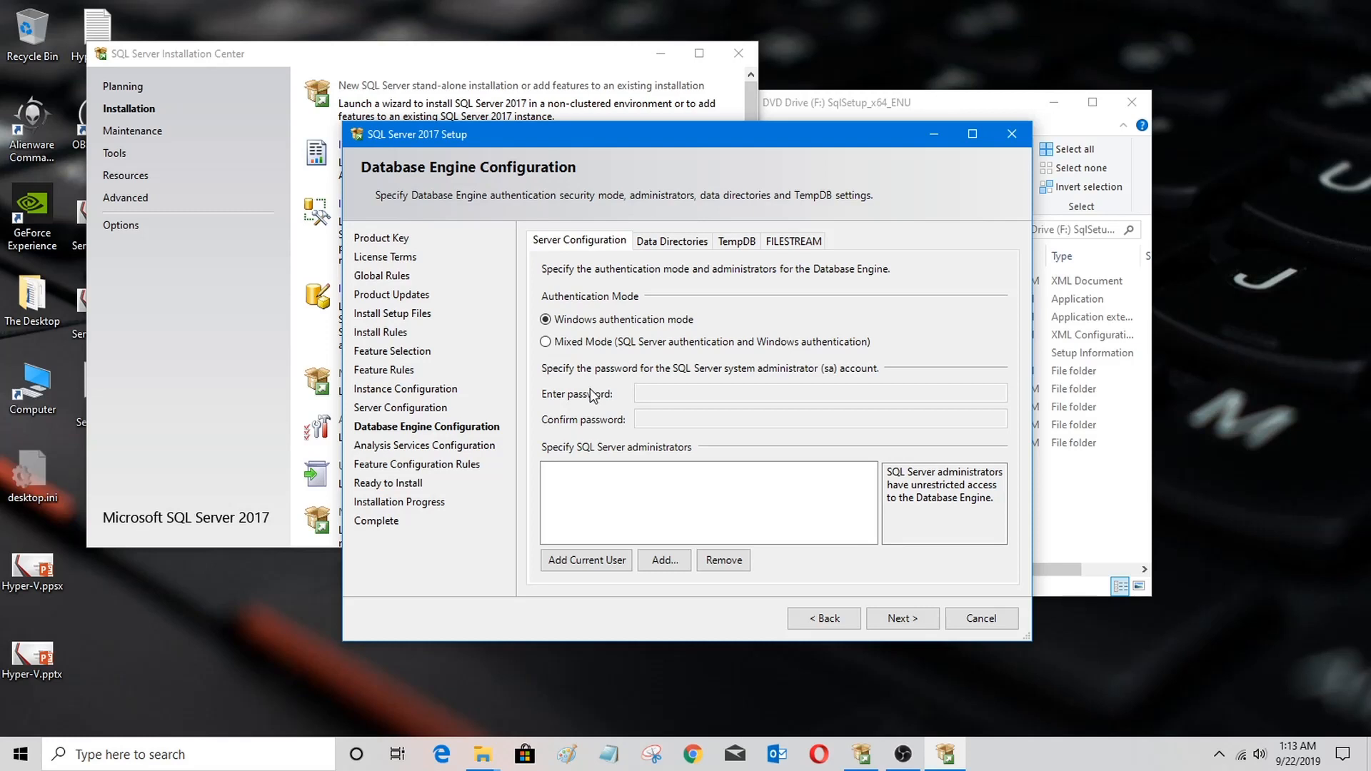
left_click(545, 342)
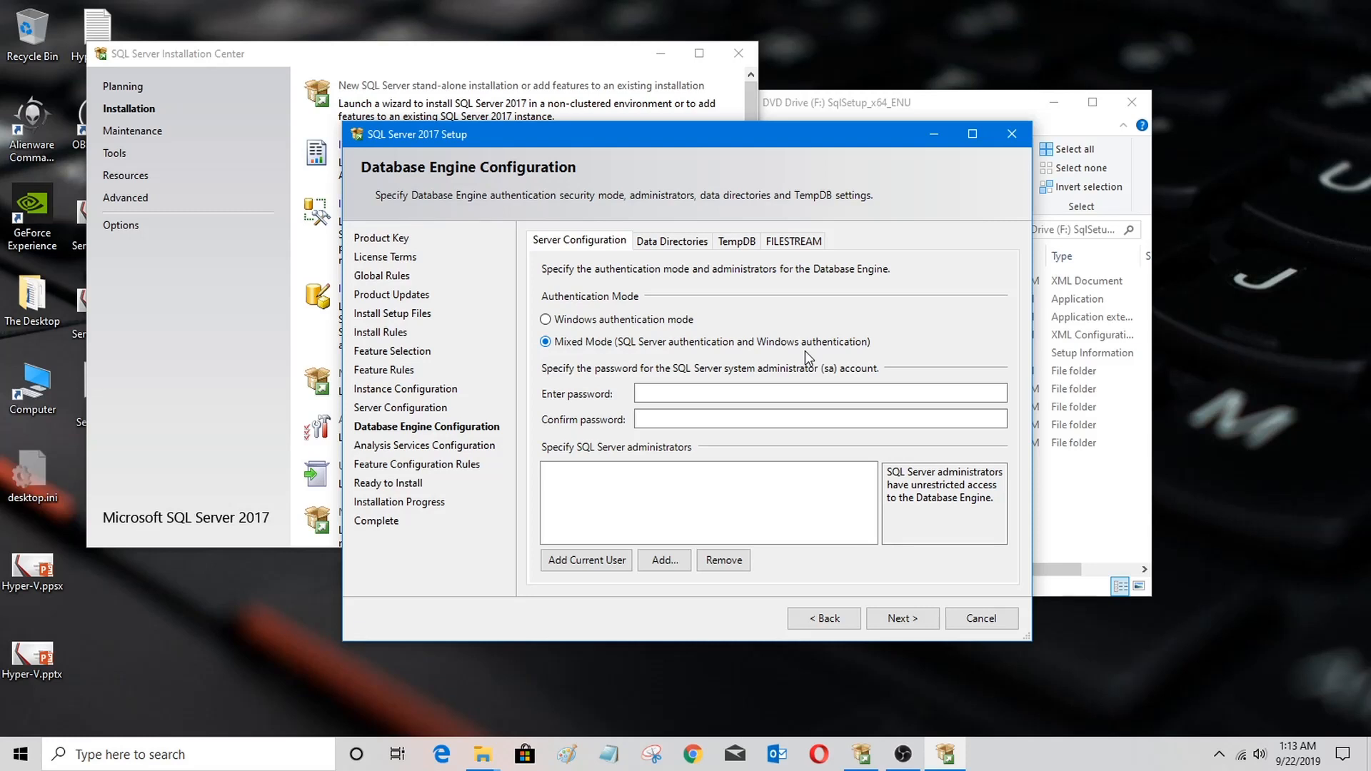
left_click(547, 320)
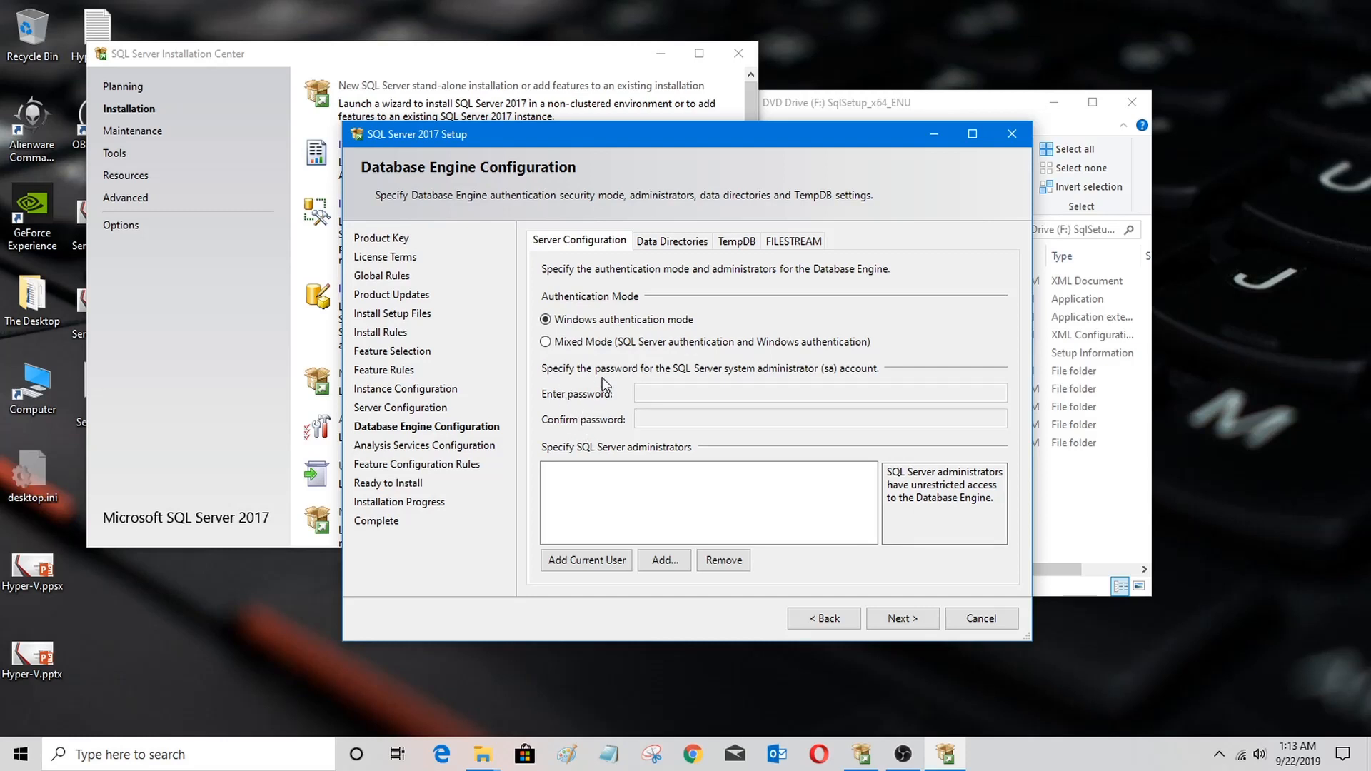
left_click(590, 347)
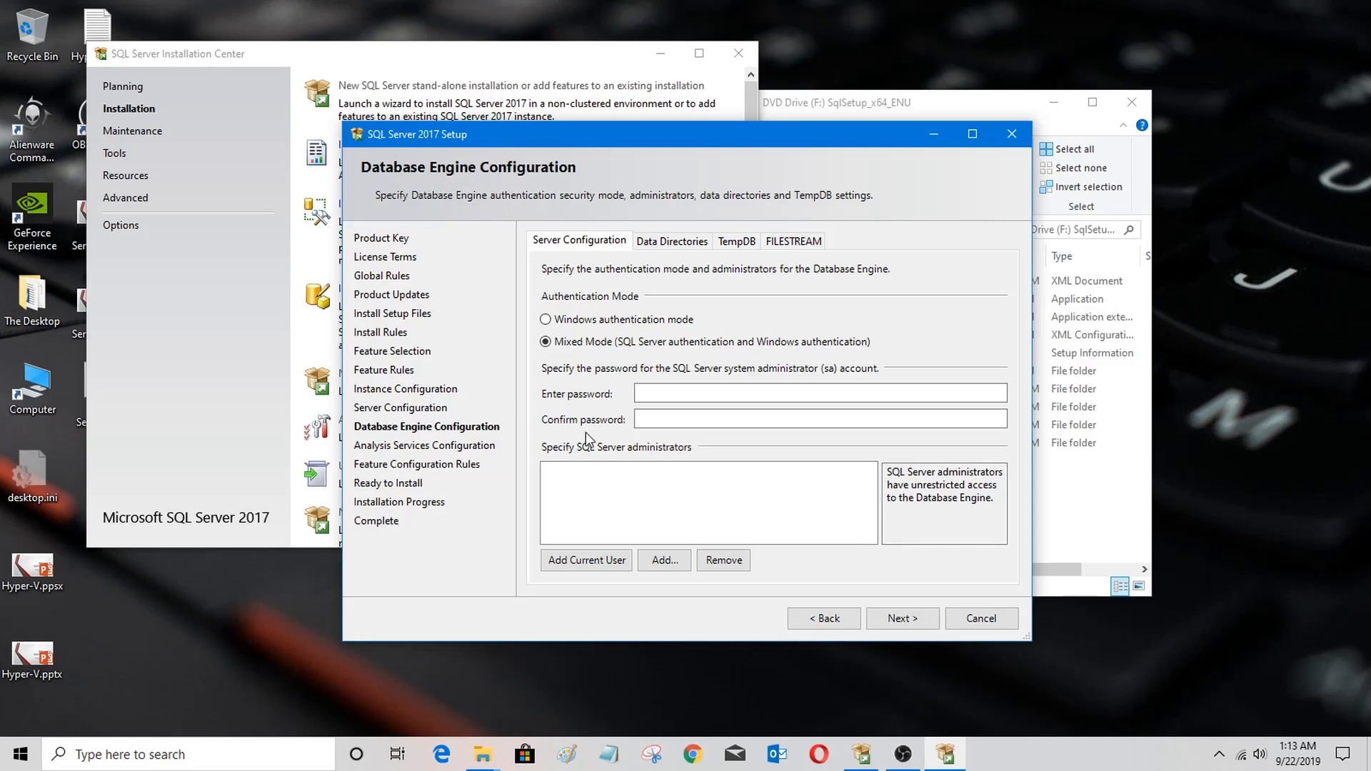
left_click(656, 396)
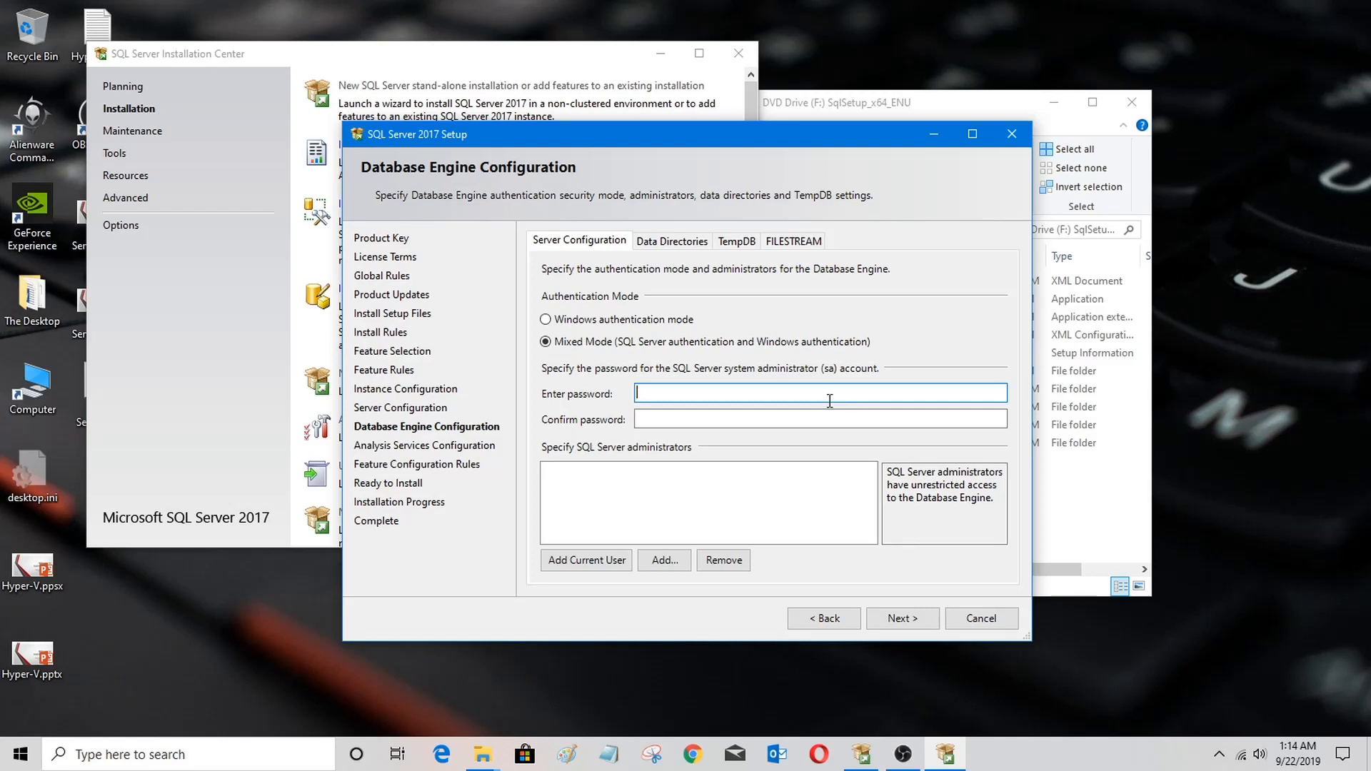
Step: Enter and confirm the password for the sa administrator account
type("••••••••")
key("BackSpace")
key("BackSpace")
key("BackSpace")
key("BackSpace")
key("BackSpace")
key("BackSpace")
key("BackSpace")
key("BackSpace")
type("••••••••••••")
key("Tab")
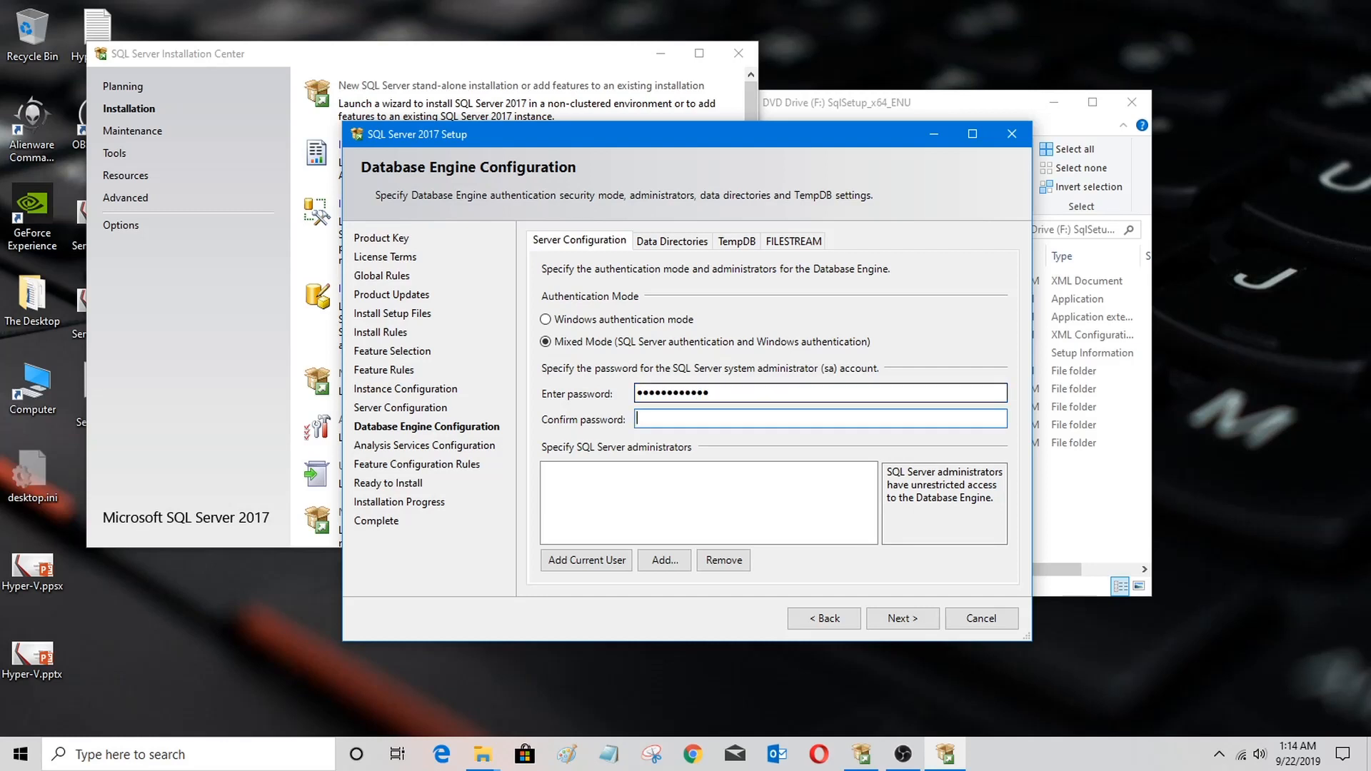
type("••••••••••••")
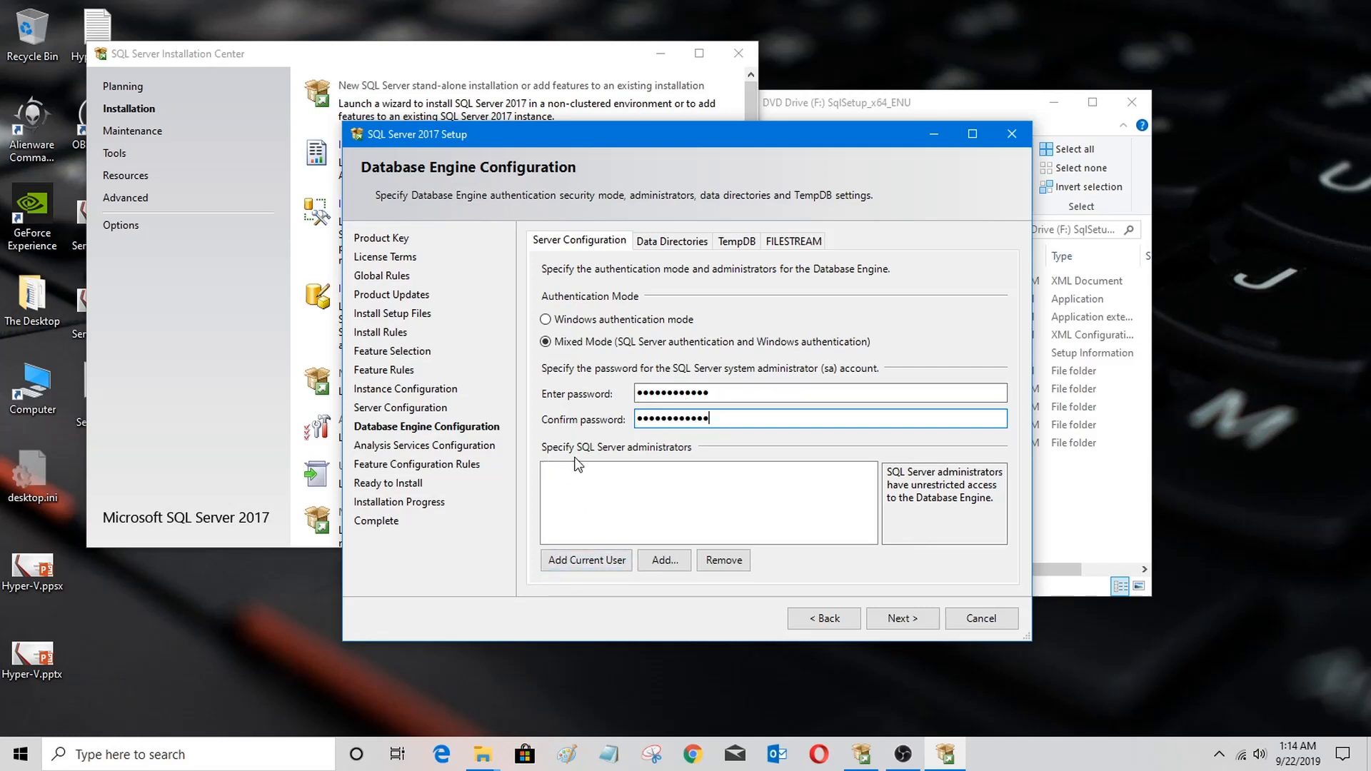
Step: Add the current user as a SQL Server administrator
left_click(650, 486)
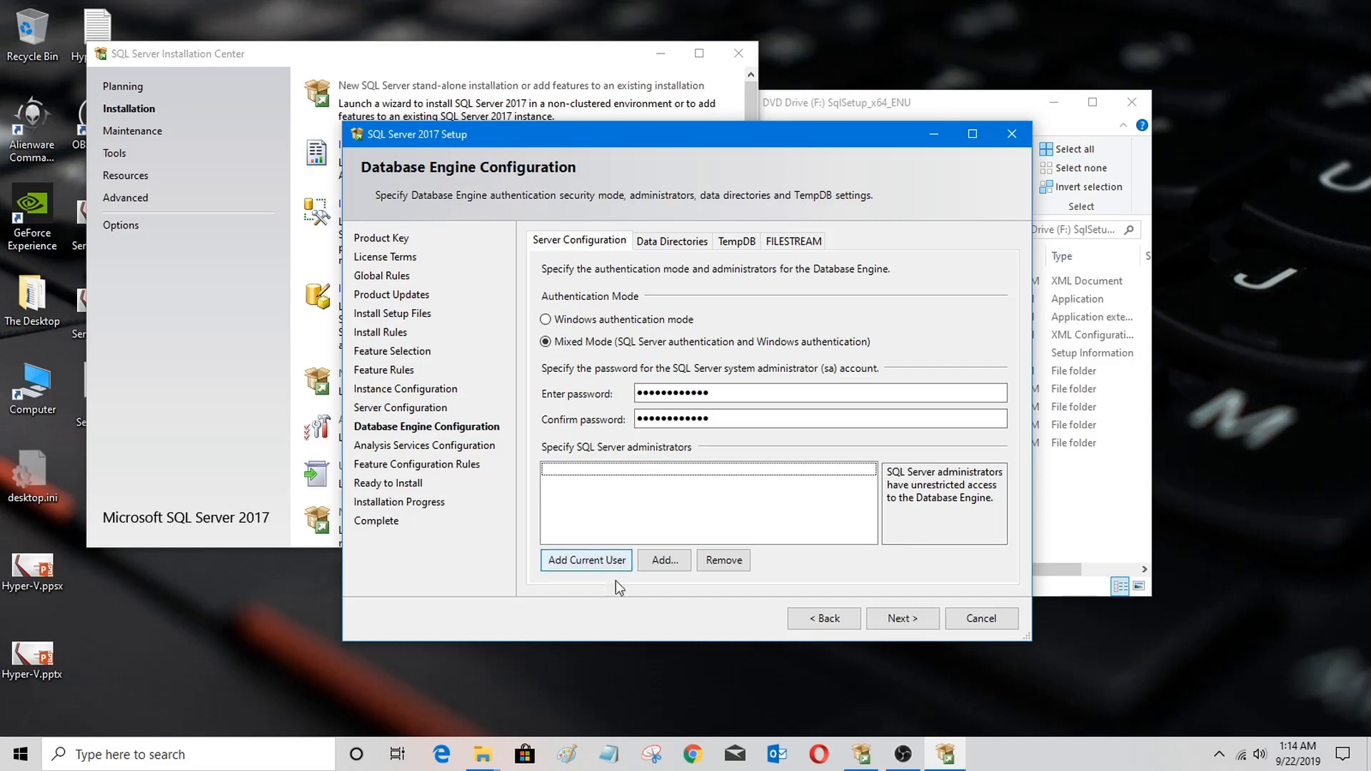
left_click(587, 561)
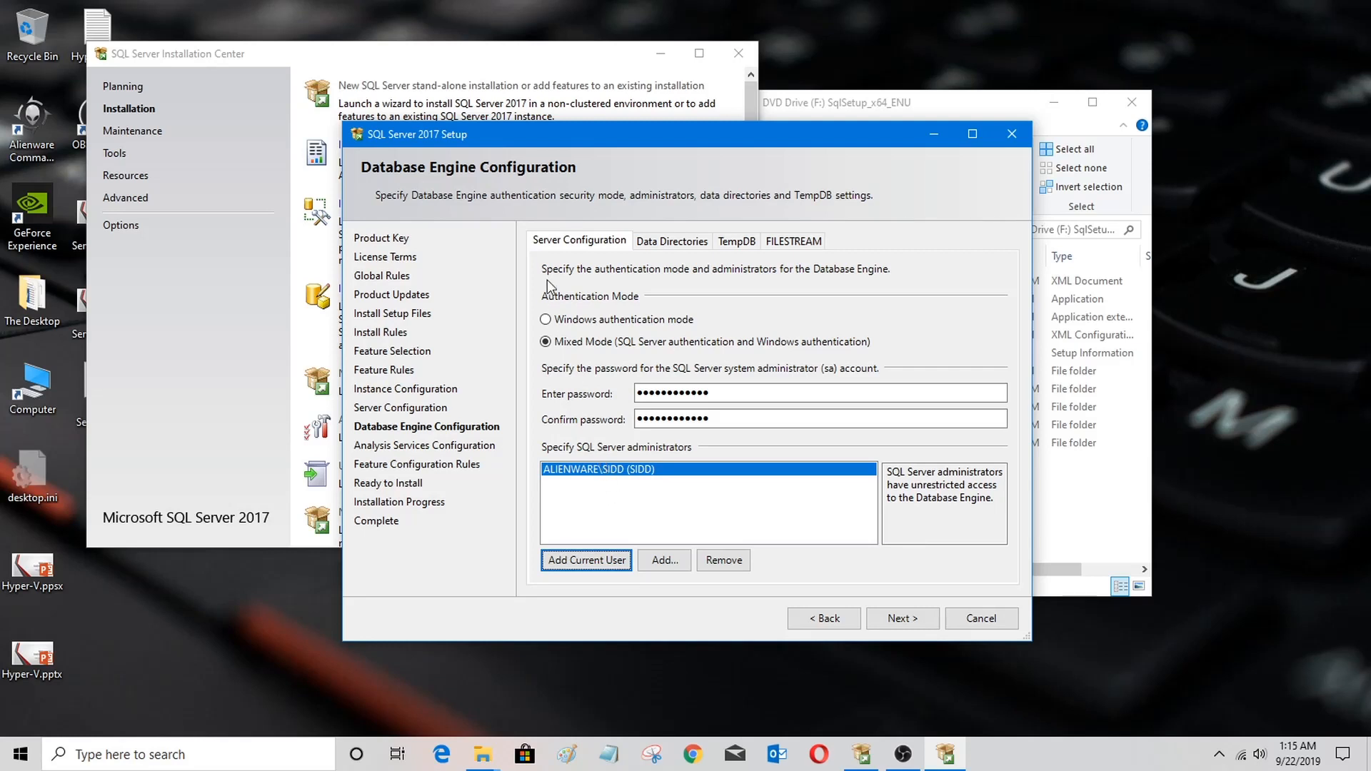
Step: Set the data root directory to I:\SQL Server\MSSQL
left_click(658, 244)
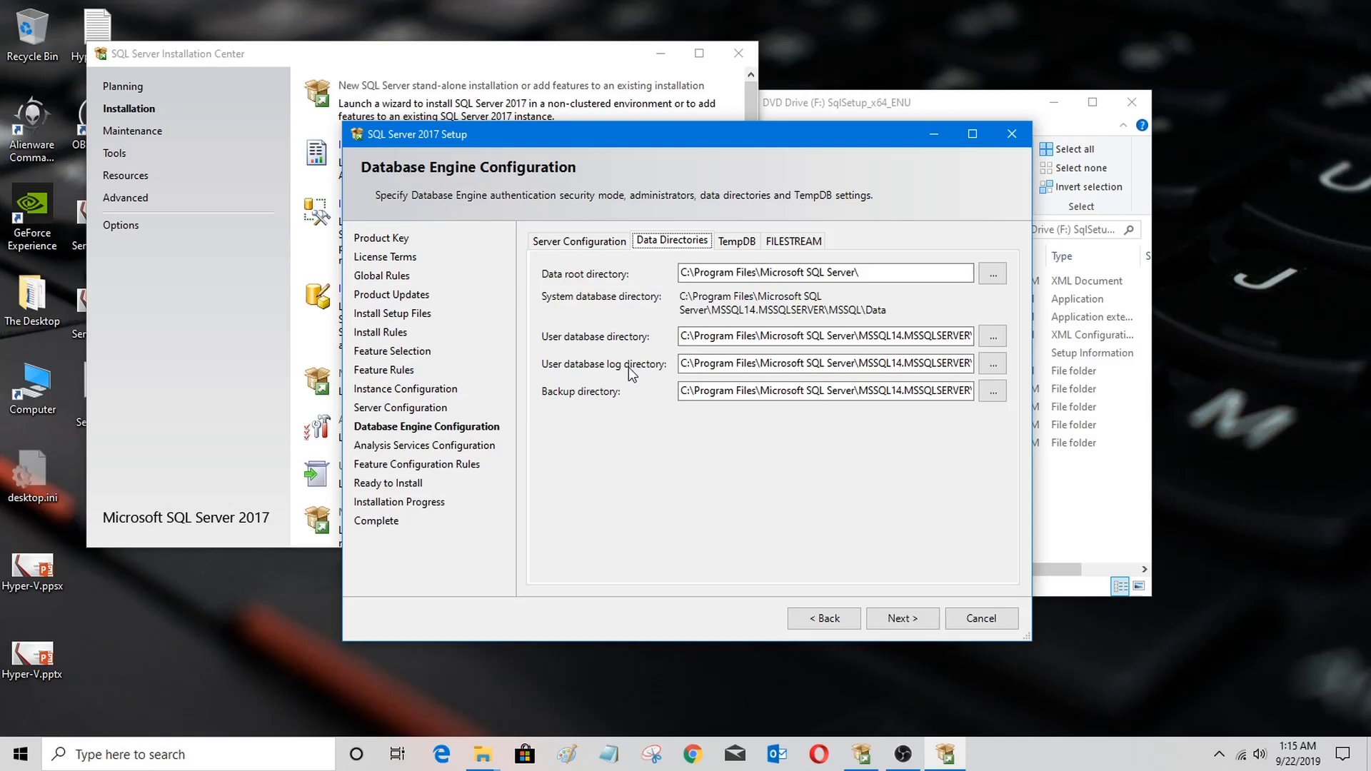
left_click(994, 276)
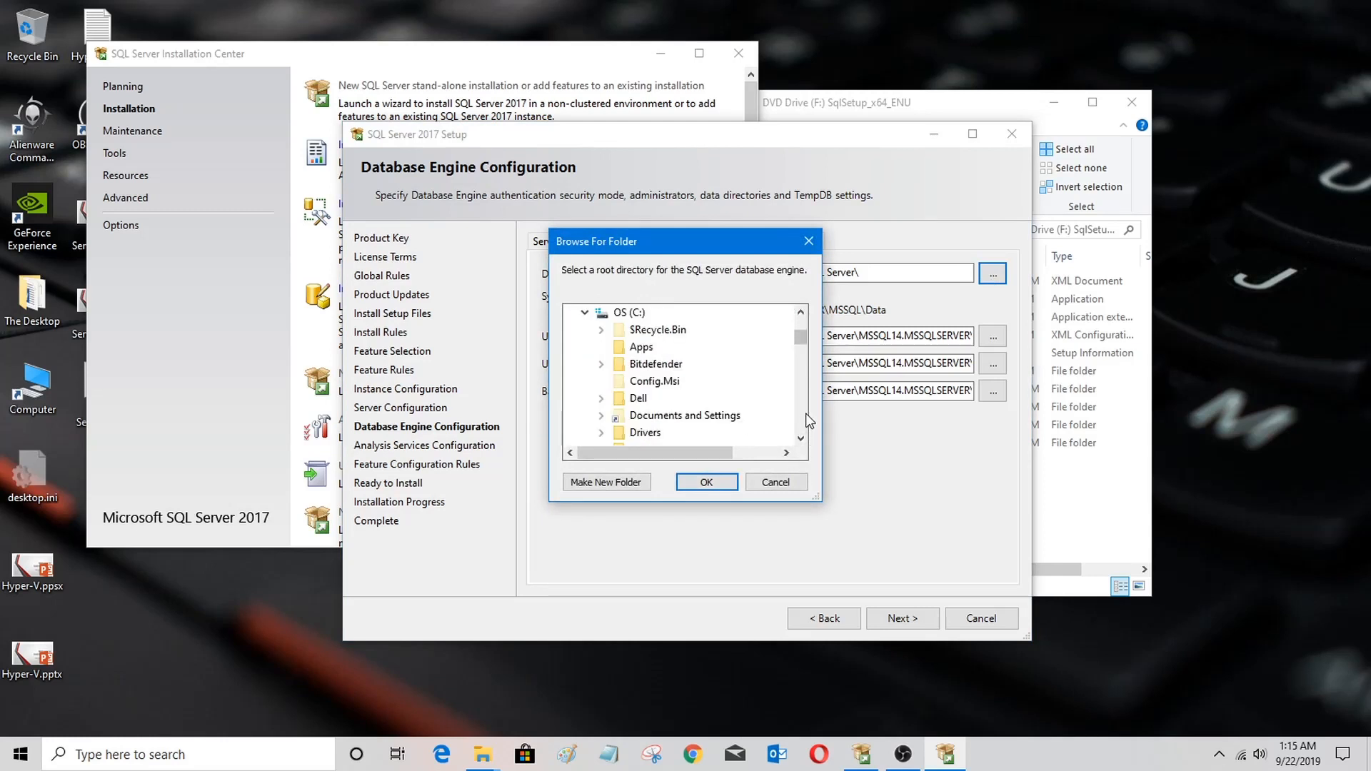
scroll(679, 379, "down", 3)
left_click(585, 312)
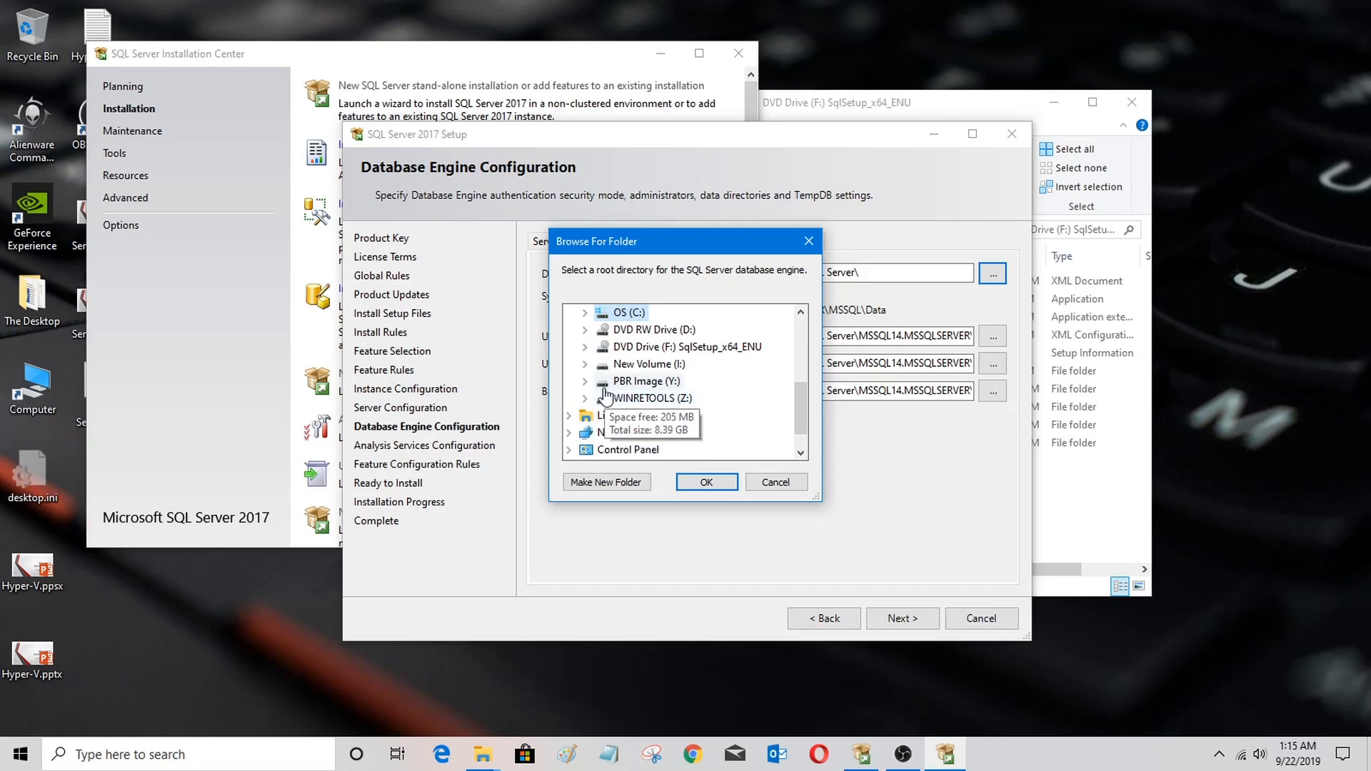
left_click(585, 363)
left_click(601, 415)
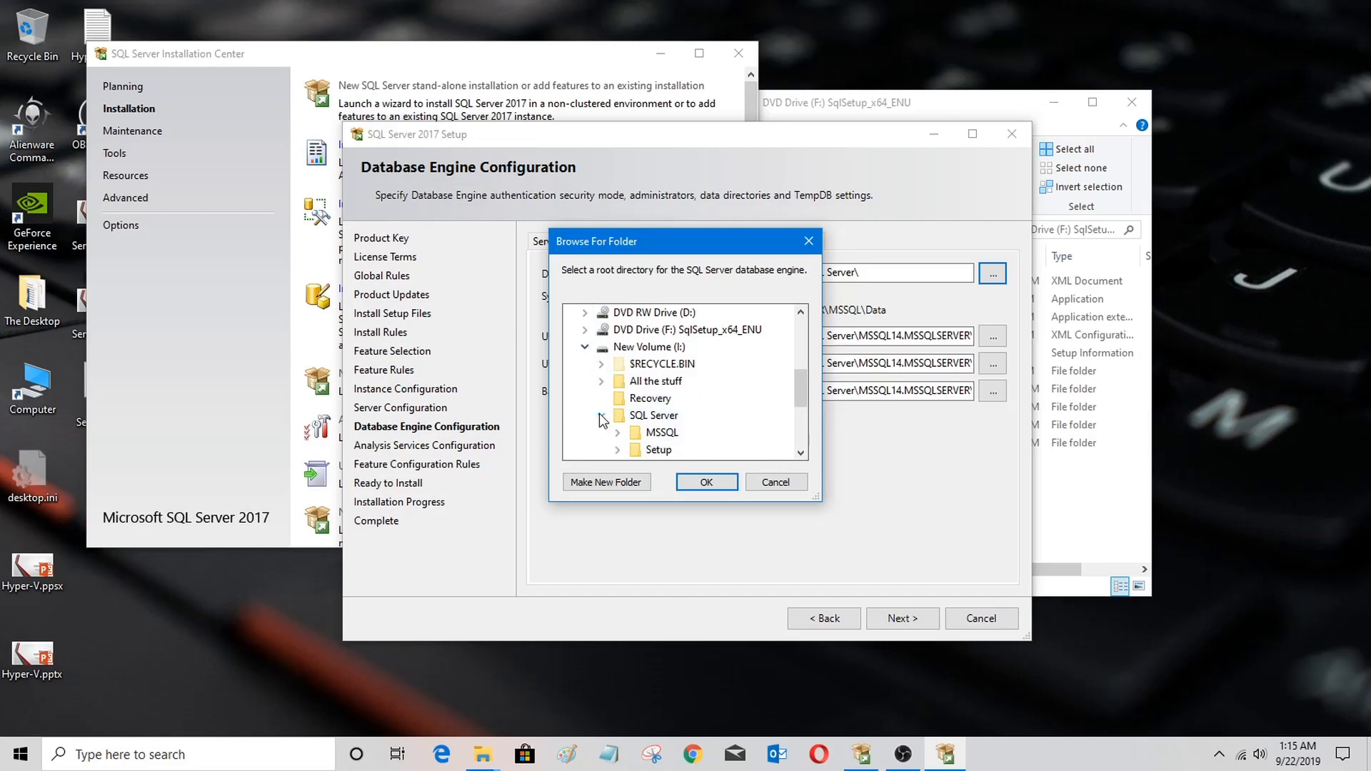
left_click(618, 432)
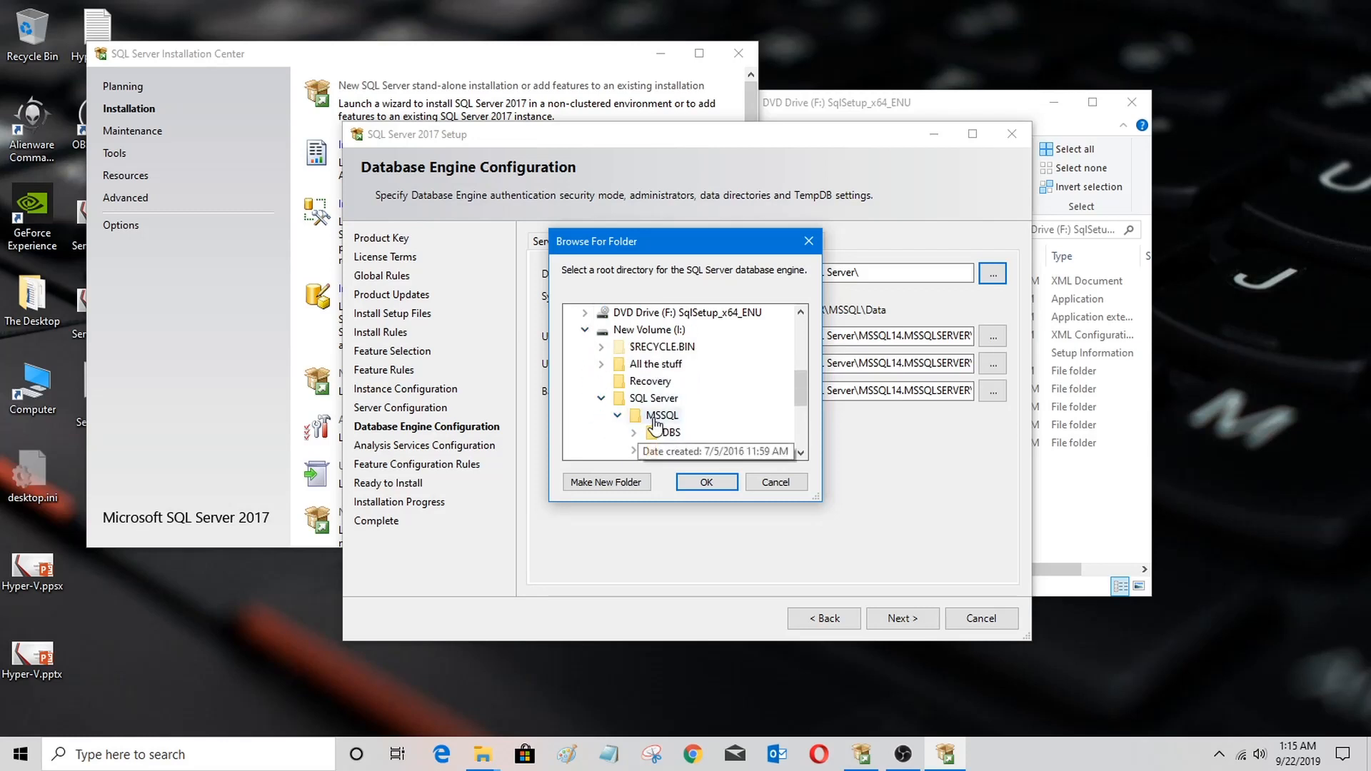
scroll(649, 418, "down", 1)
left_click(634, 381)
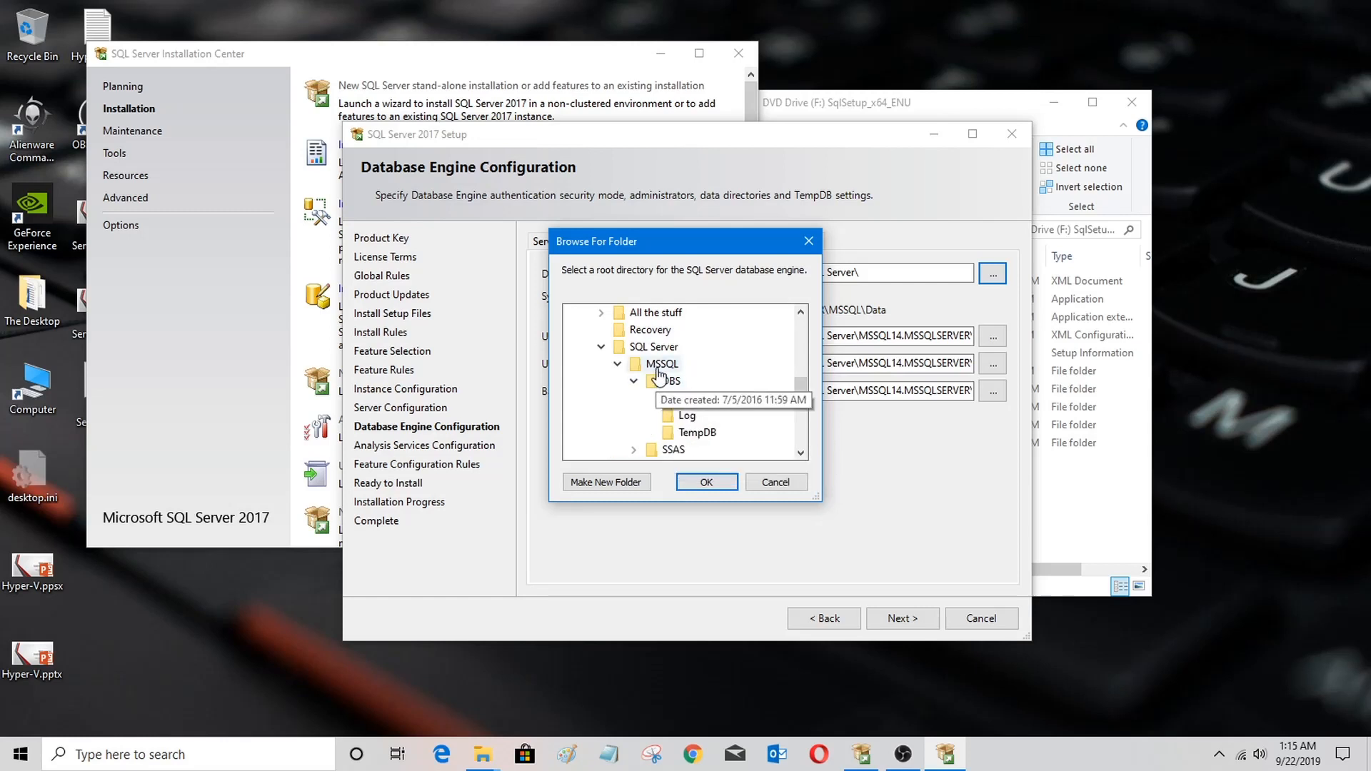
left_click(657, 367)
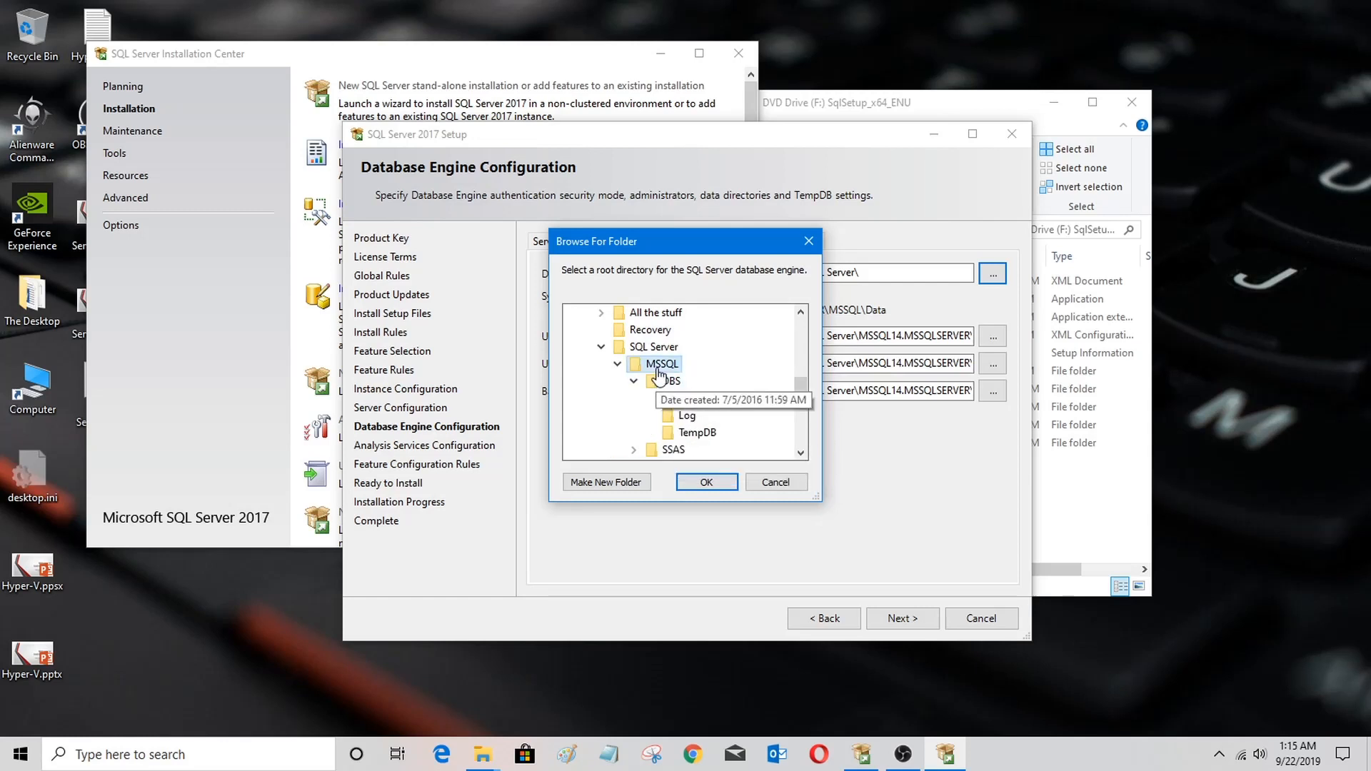
left_click(706, 483)
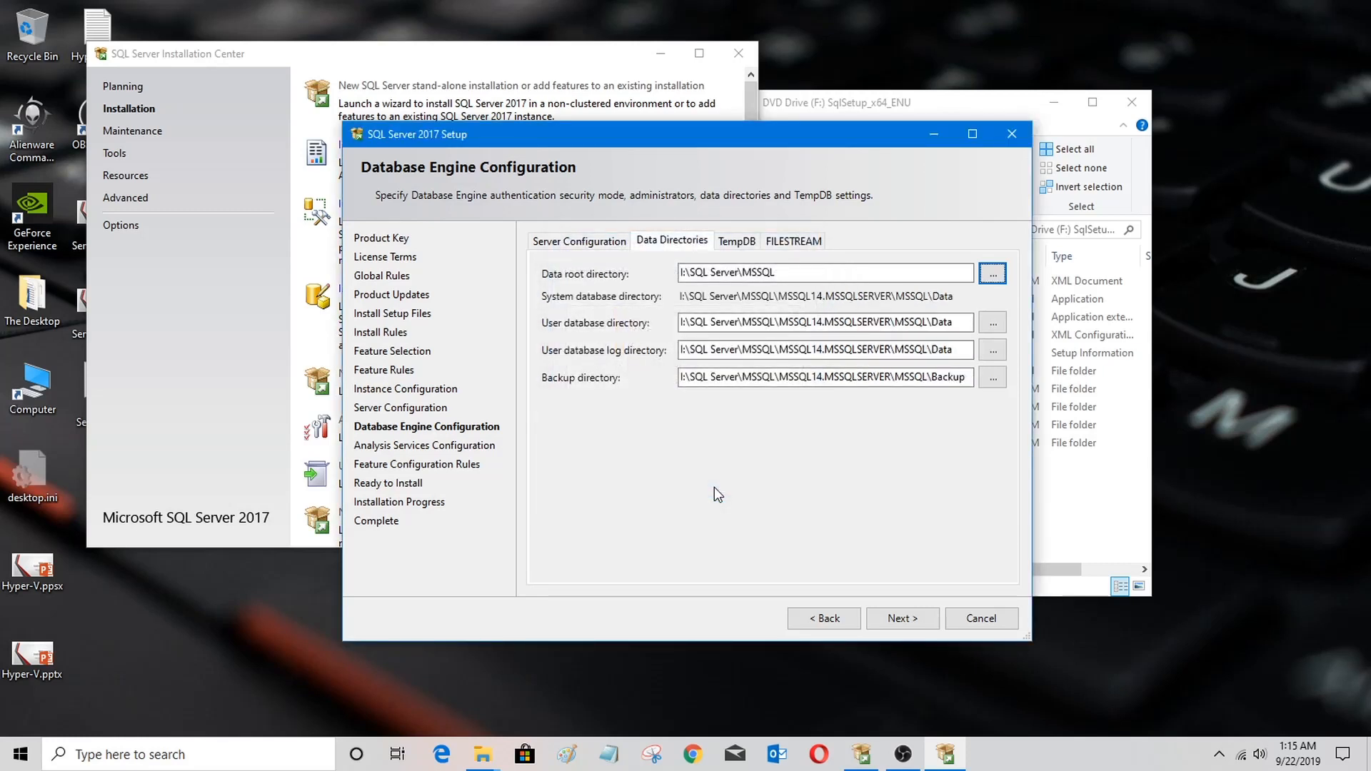
Step: Set the user database directory to I:\SQL Server\MSSQL\DBS\Data by browsing to that folder
left_click(994, 323)
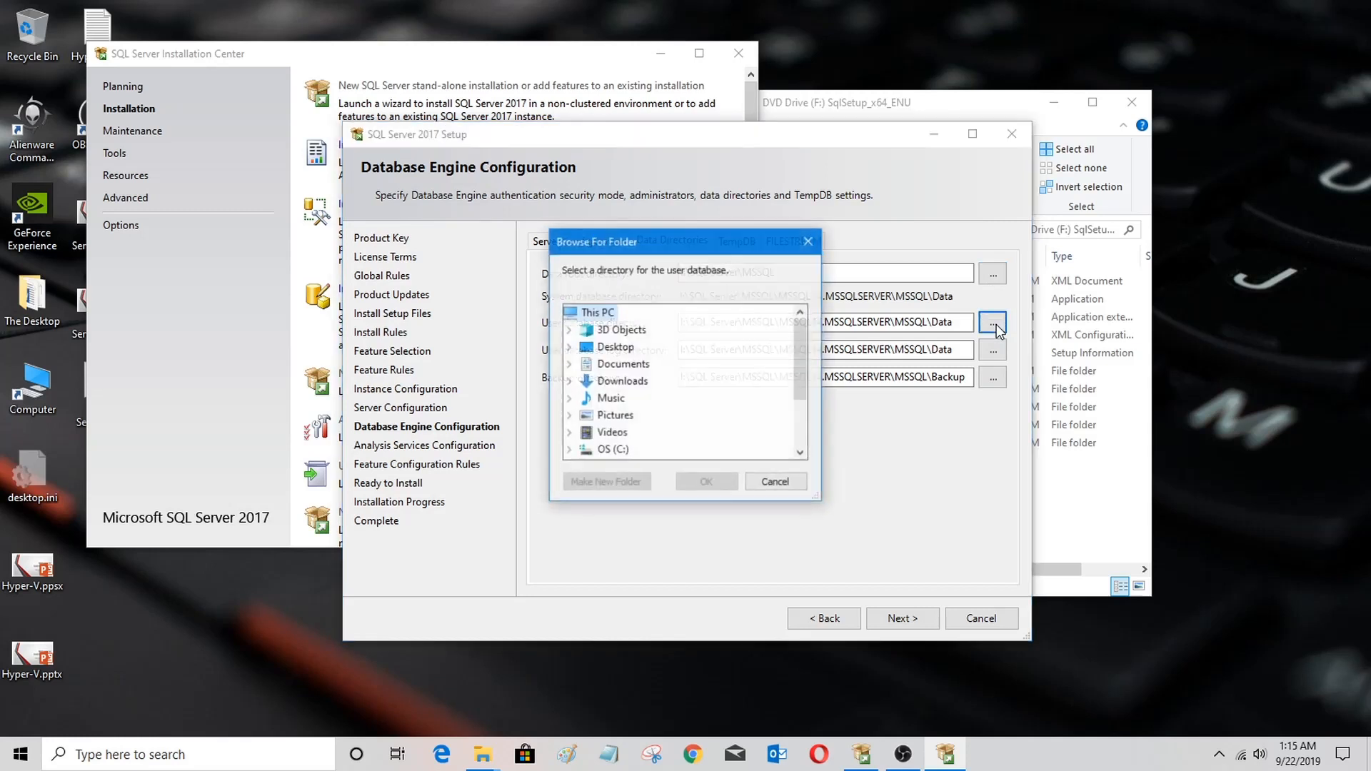
scroll(663, 439, "down", 2)
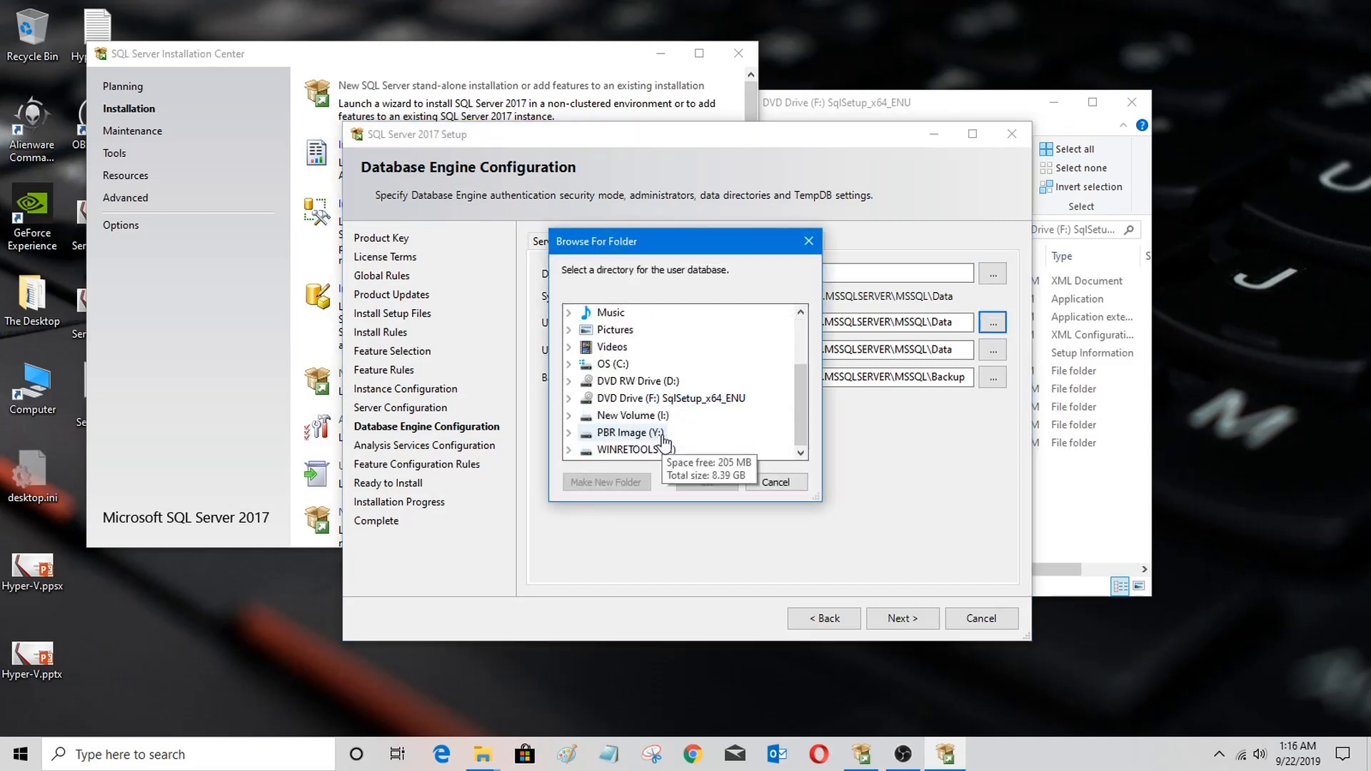
left_click(569, 416)
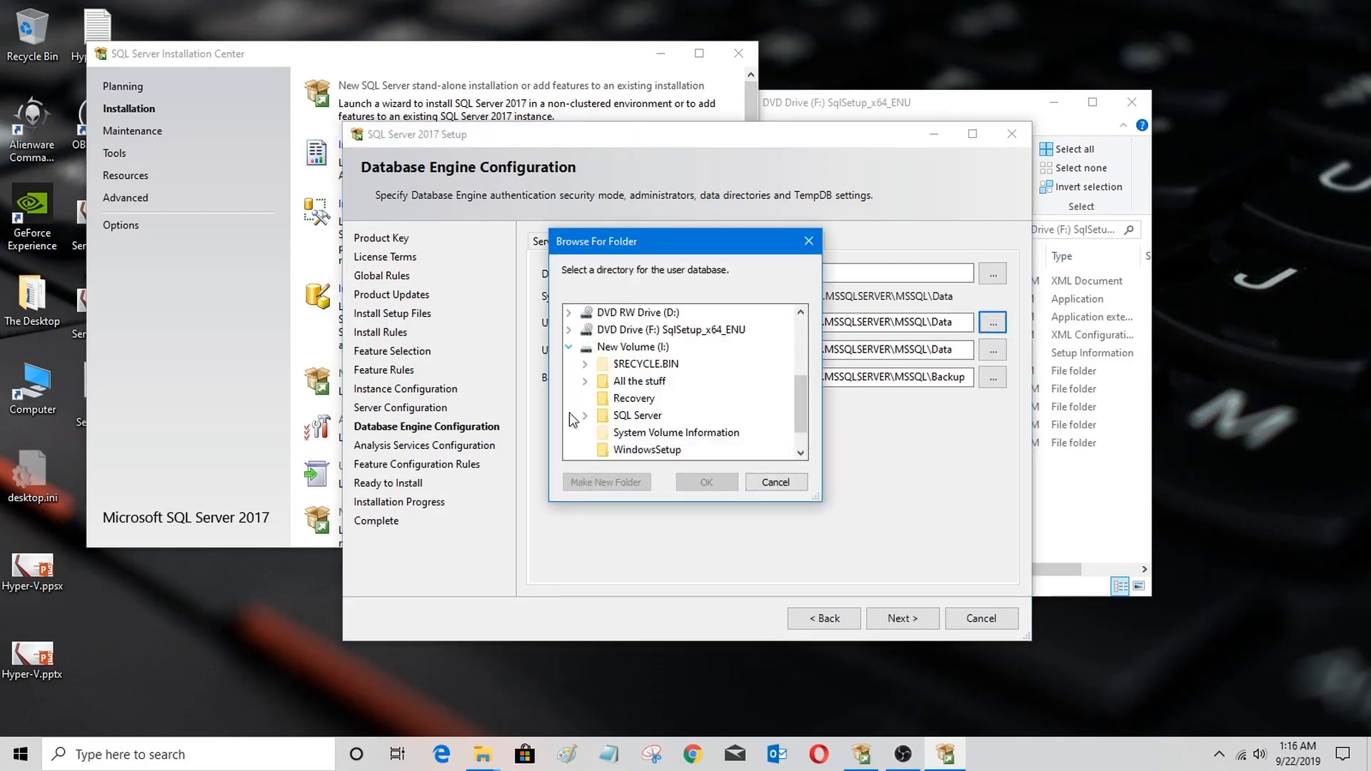
left_click(585, 416)
left_click(602, 433)
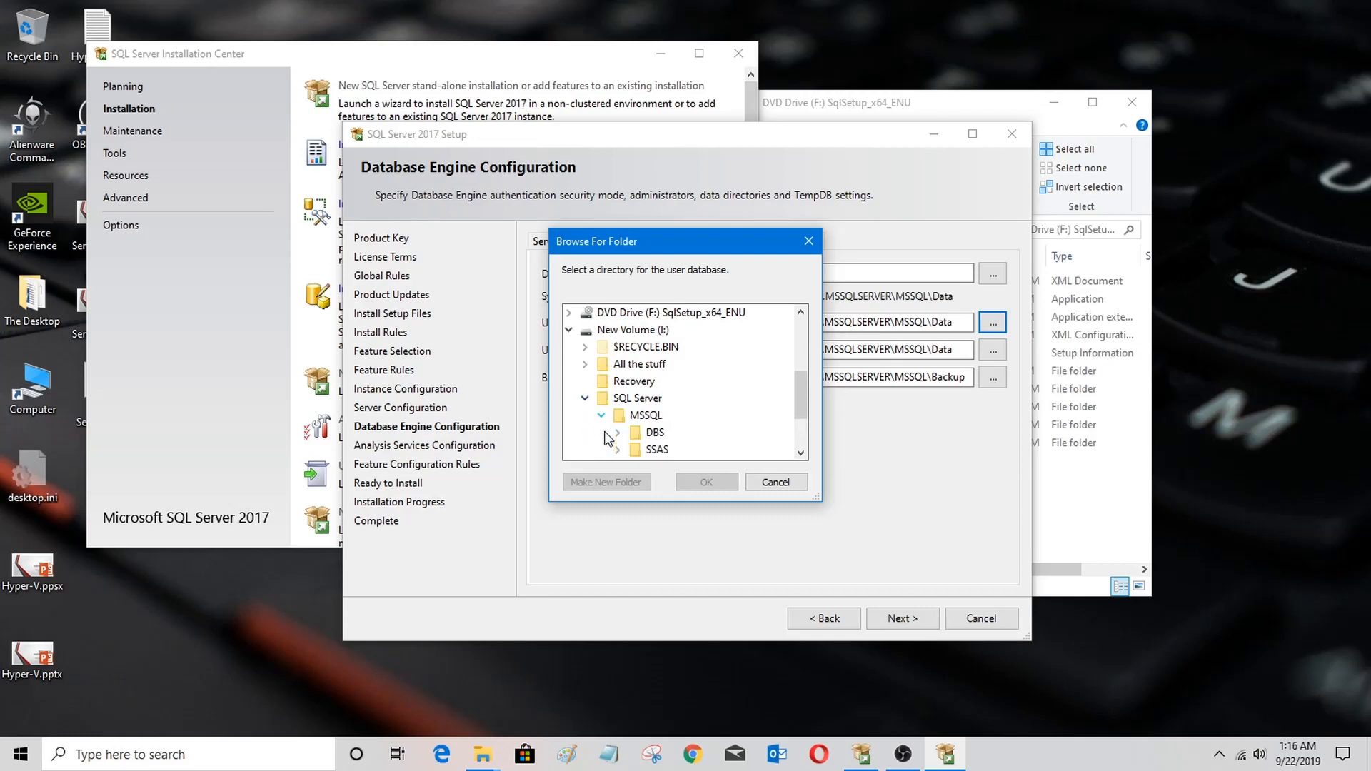
left_click(618, 433)
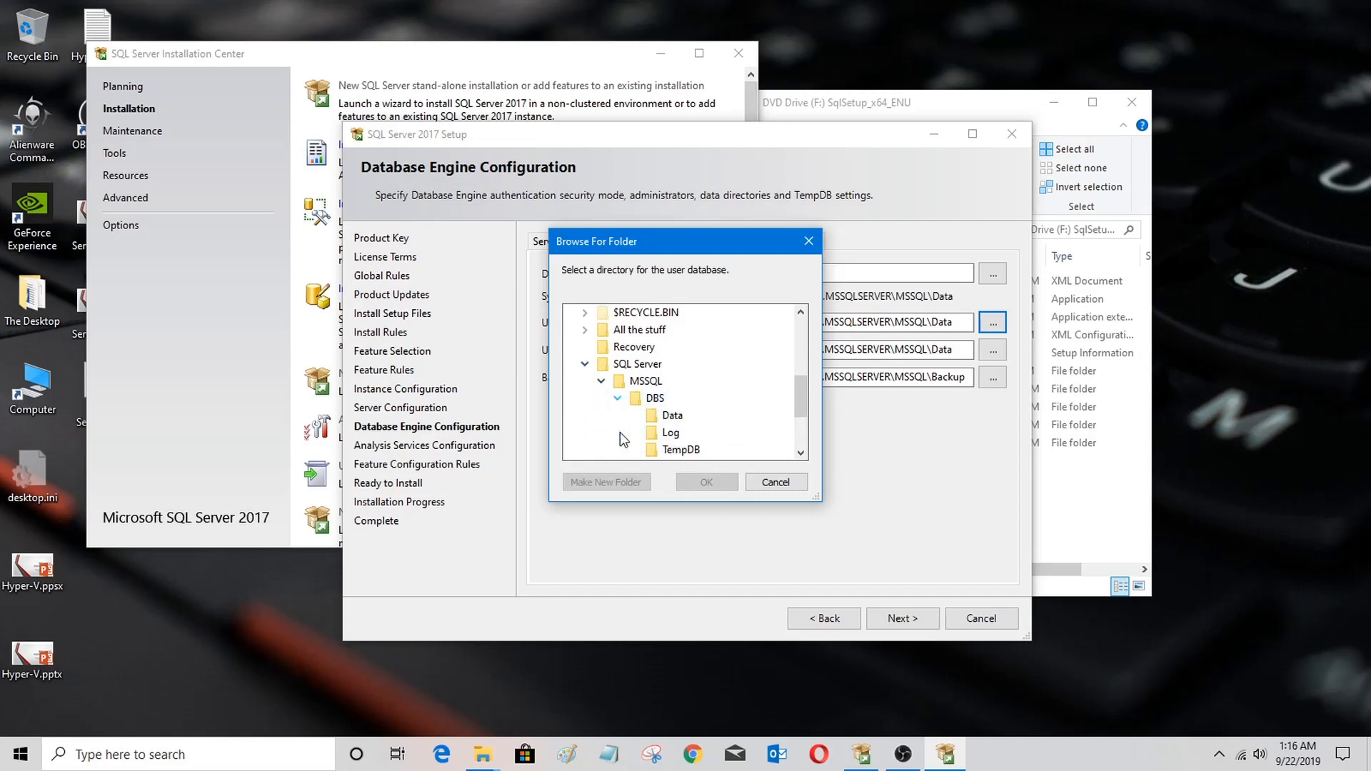
left_click(672, 416)
left_click(705, 482)
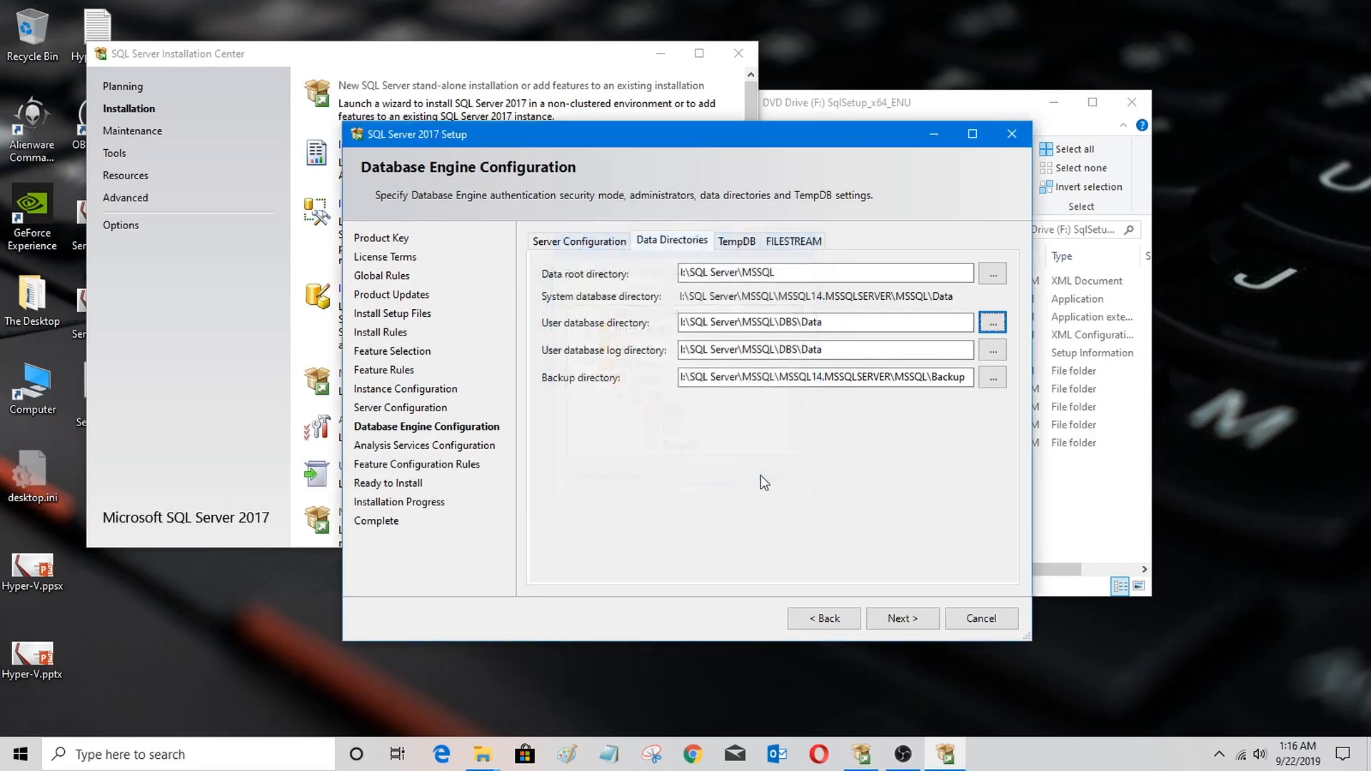
Step: Change the user database log directory to I:\SQL Server\MSSQL\DBS\Log
left_click(864, 352)
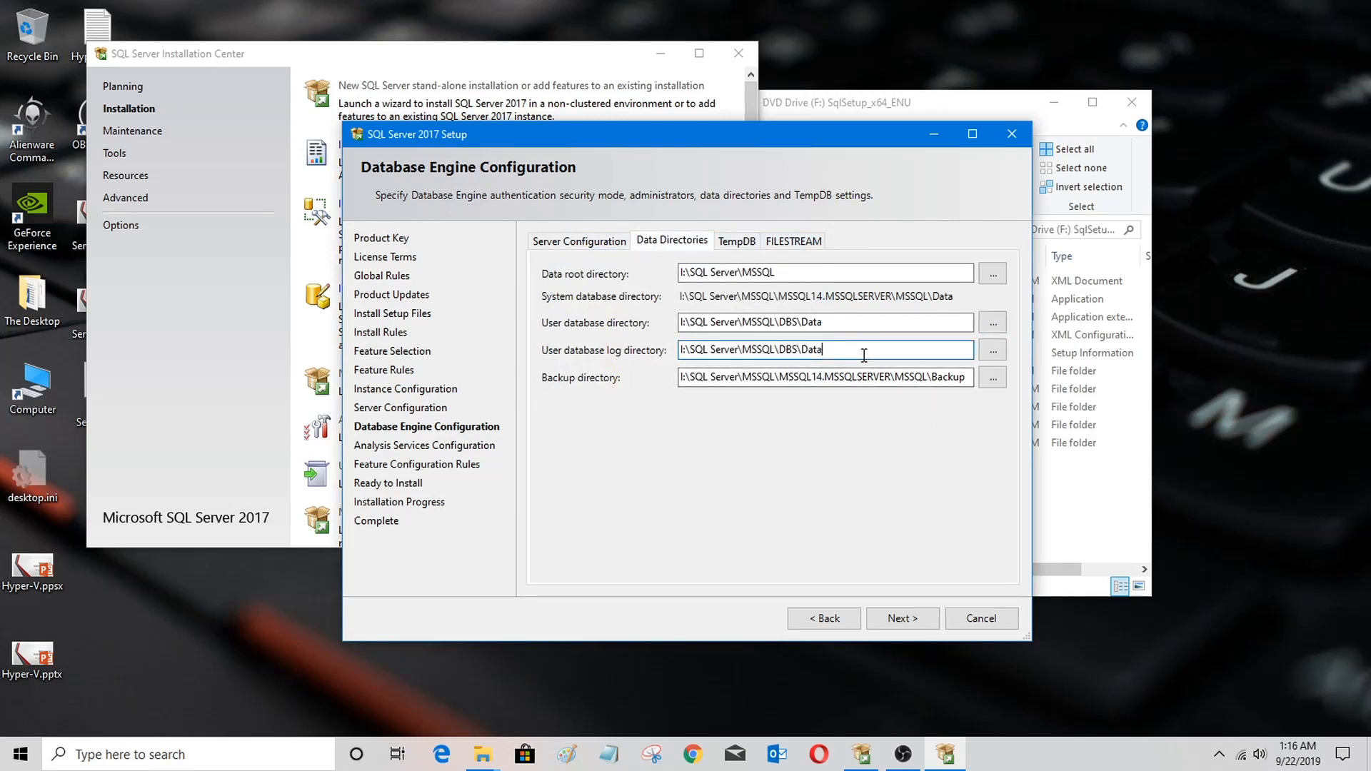
key("BackSpace")
key("BackSpace")
key("BackSpace")
key("BackSpace")
type("Log")
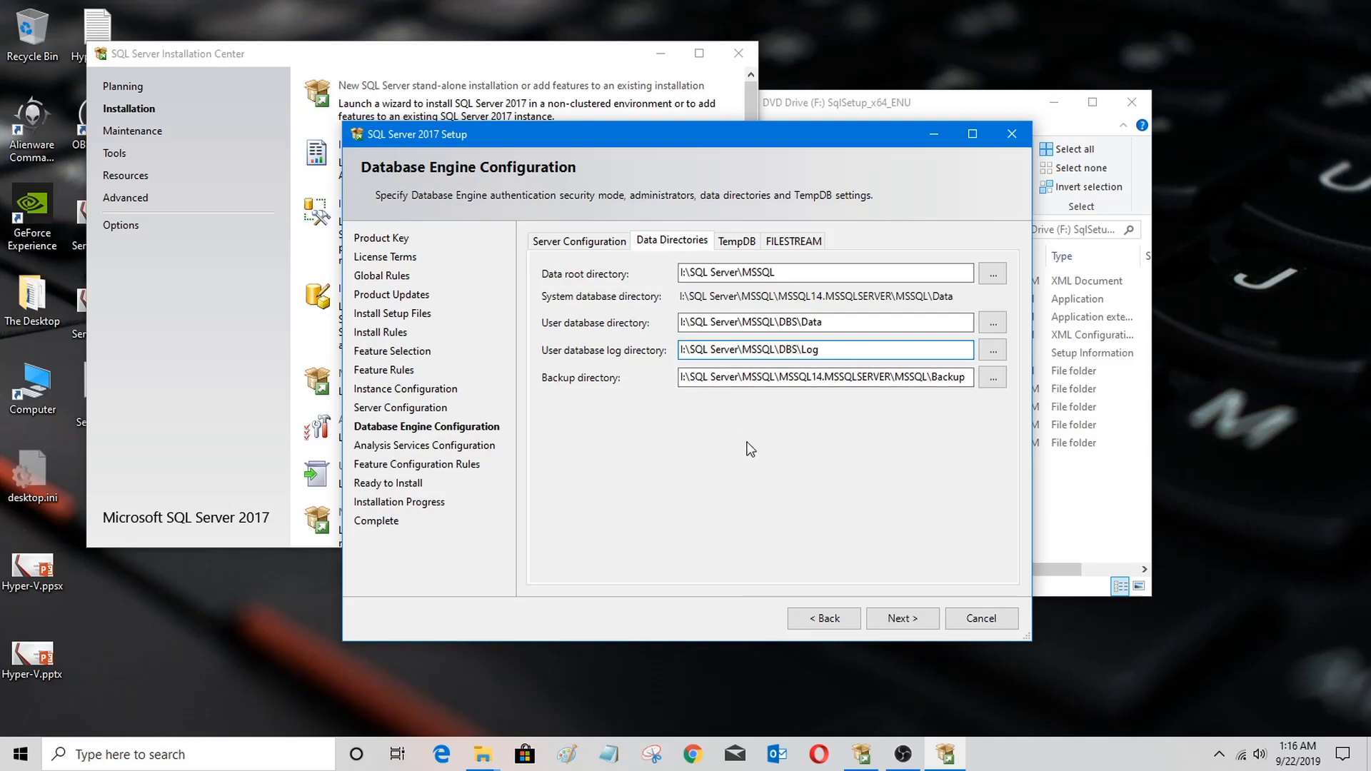
left_click(819, 275)
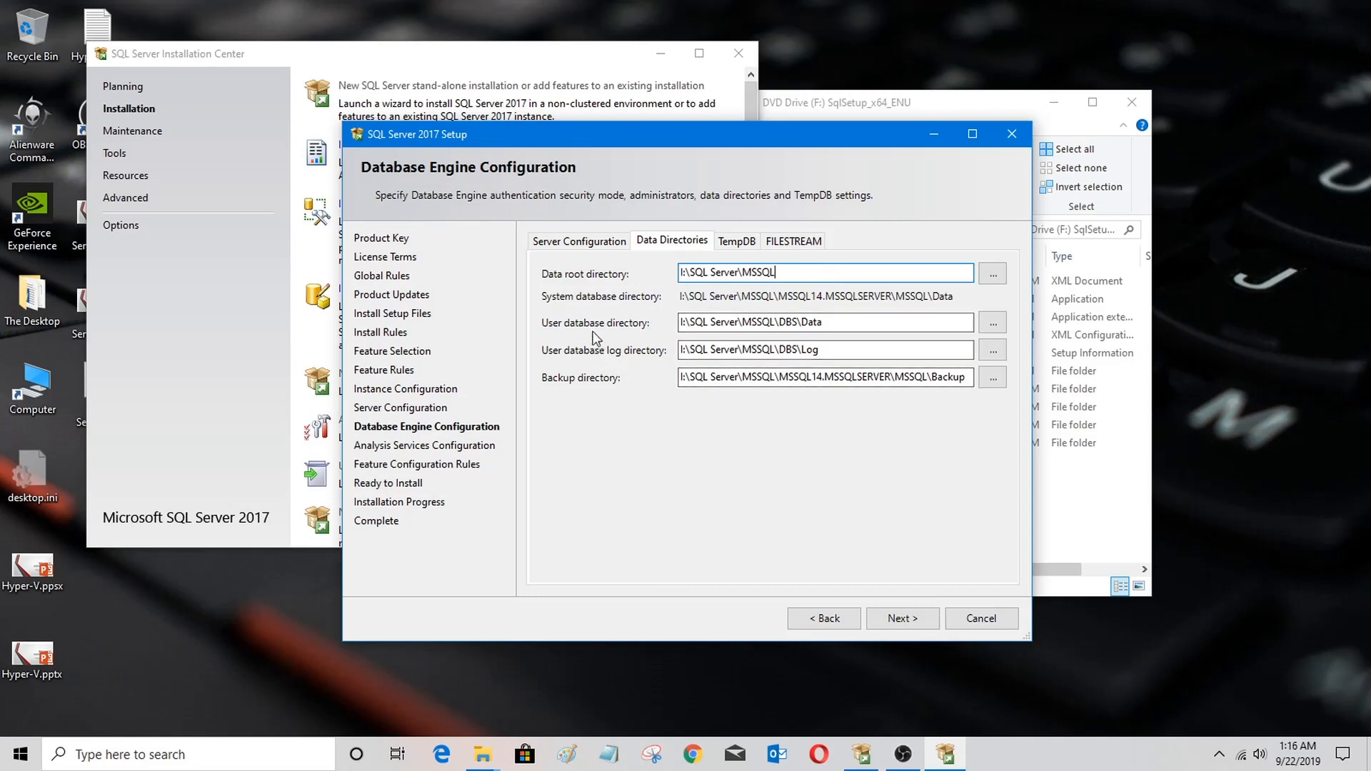
left_click(830, 323)
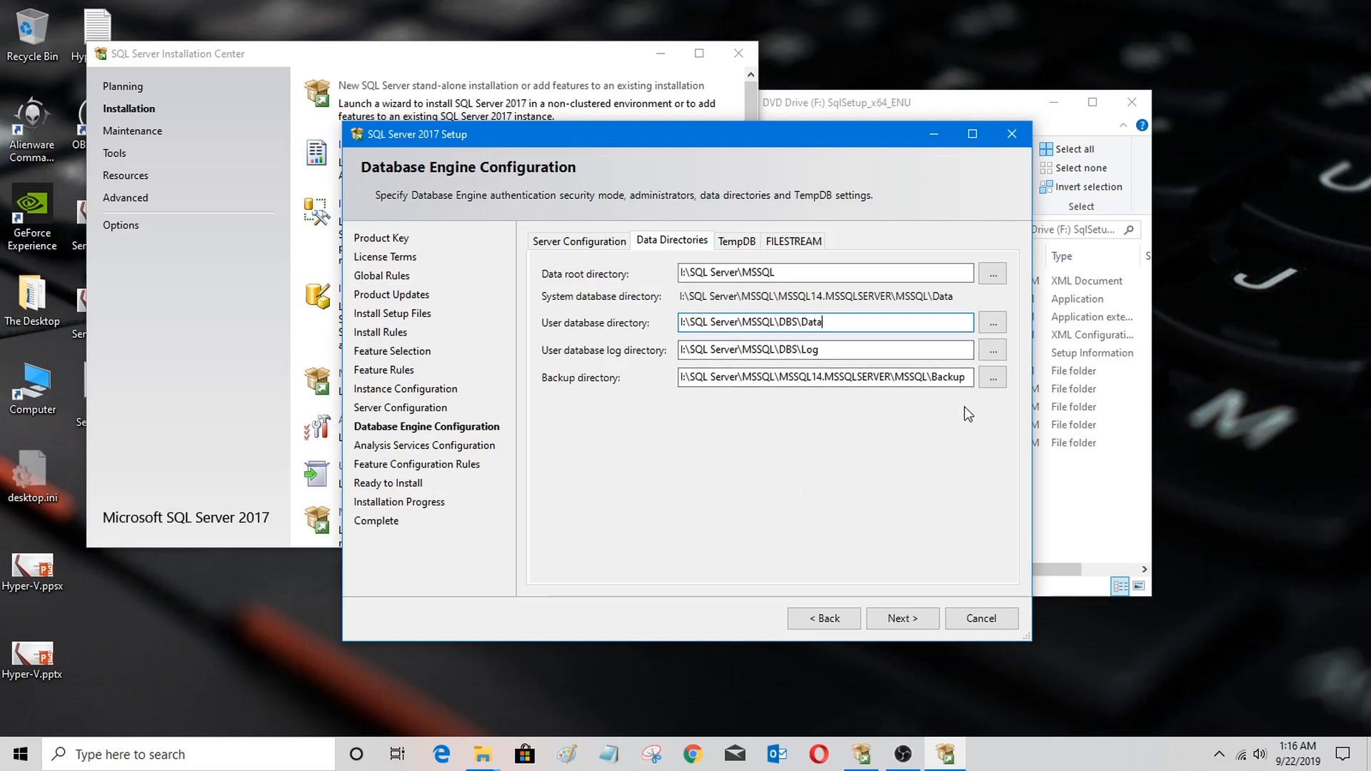
Step: Create a new folder named Backup under I:\SQL Server\MSSQL\DBS and select it as the backup directory
left_click(992, 377)
scroll(788, 383, "down", 2)
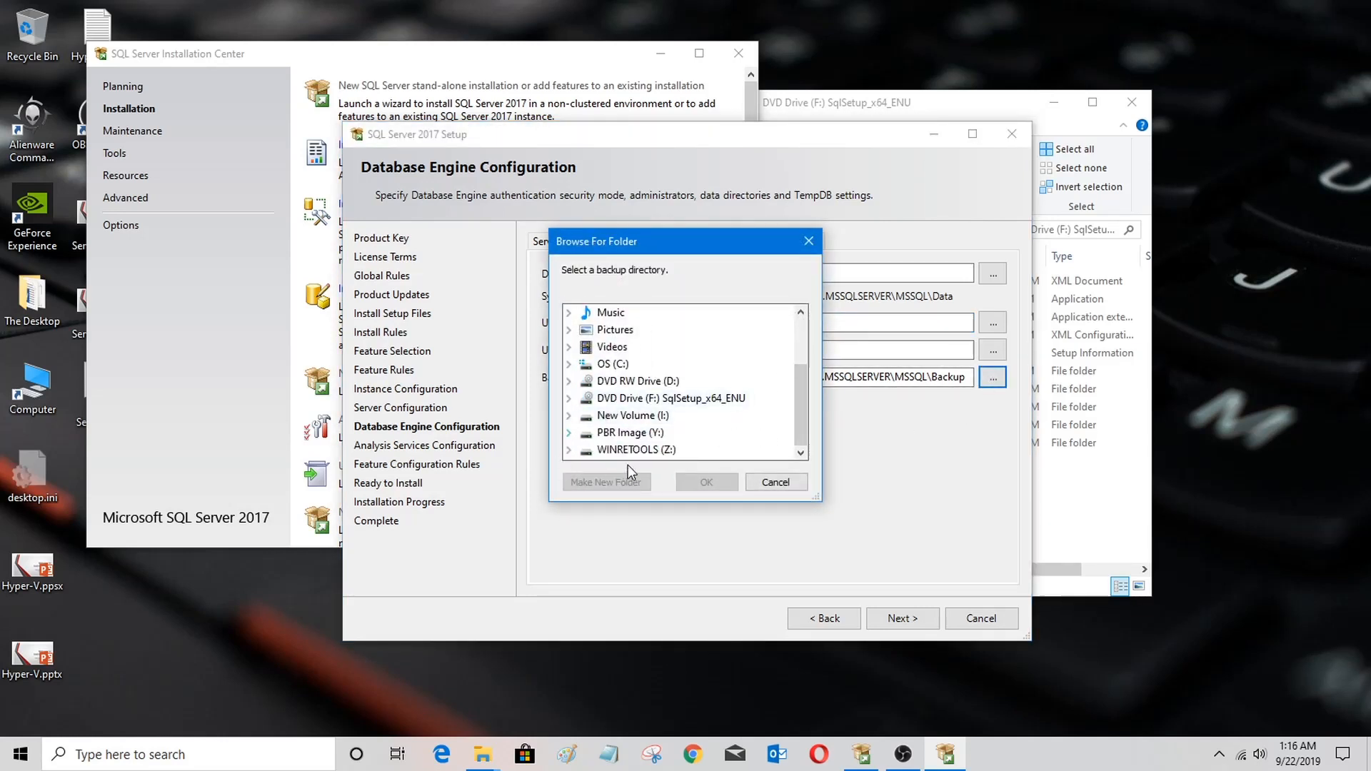
left_click(569, 415)
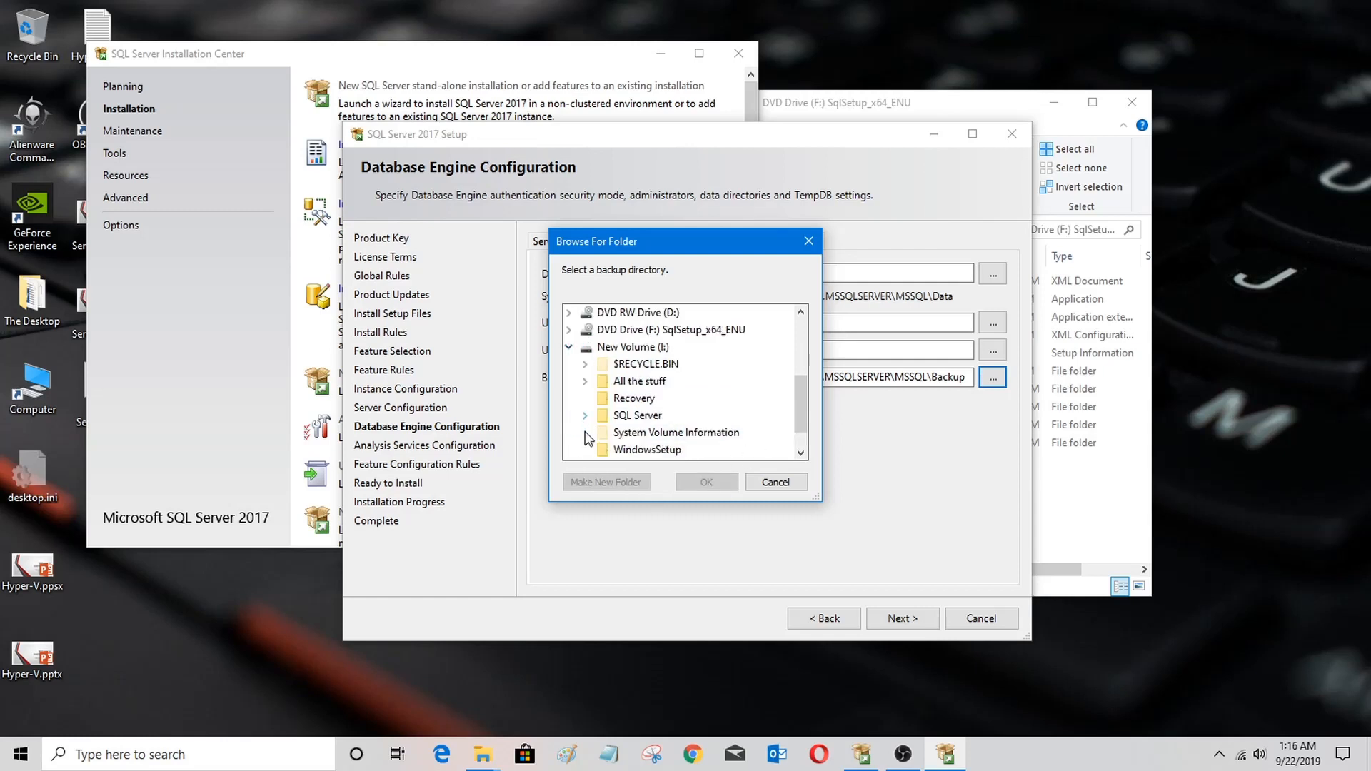
left_click(585, 416)
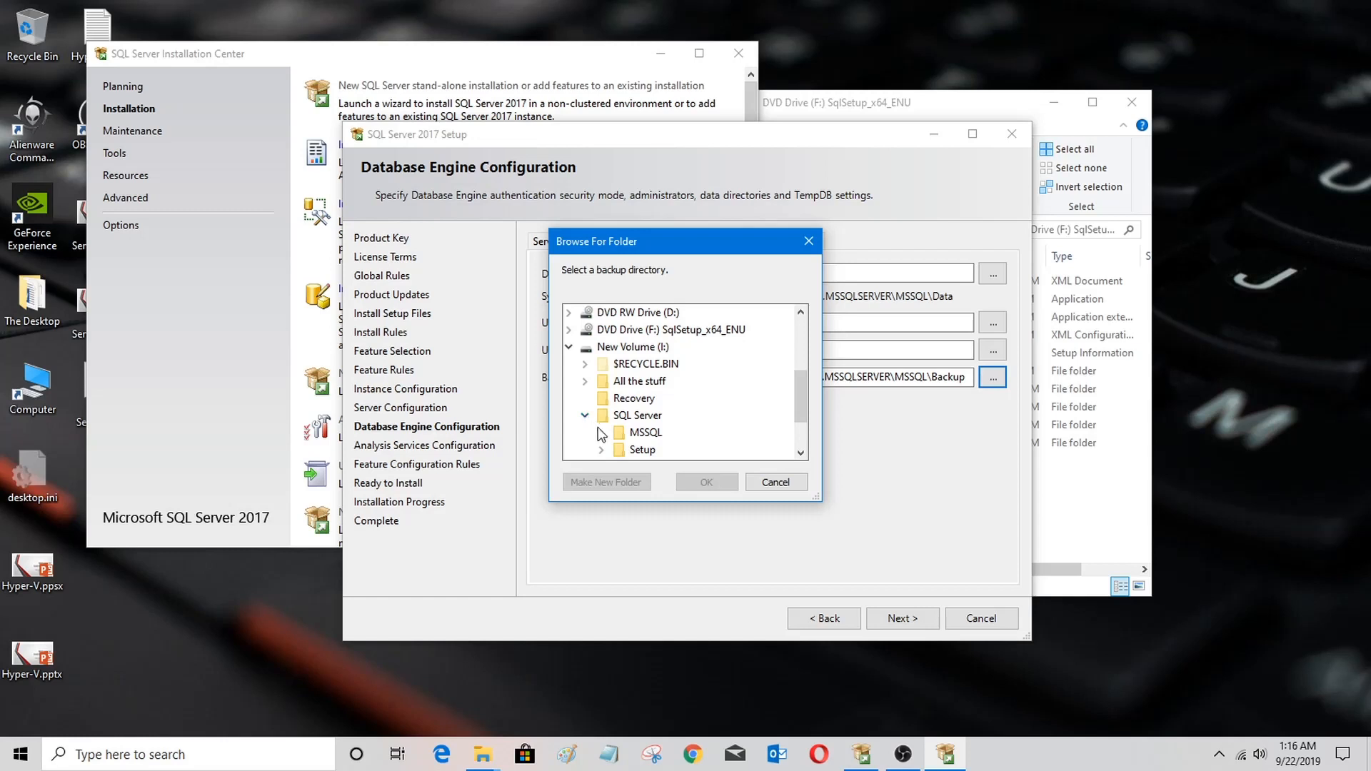
left_click(601, 433)
scroll(610, 414, "down", 1)
left_click(618, 382)
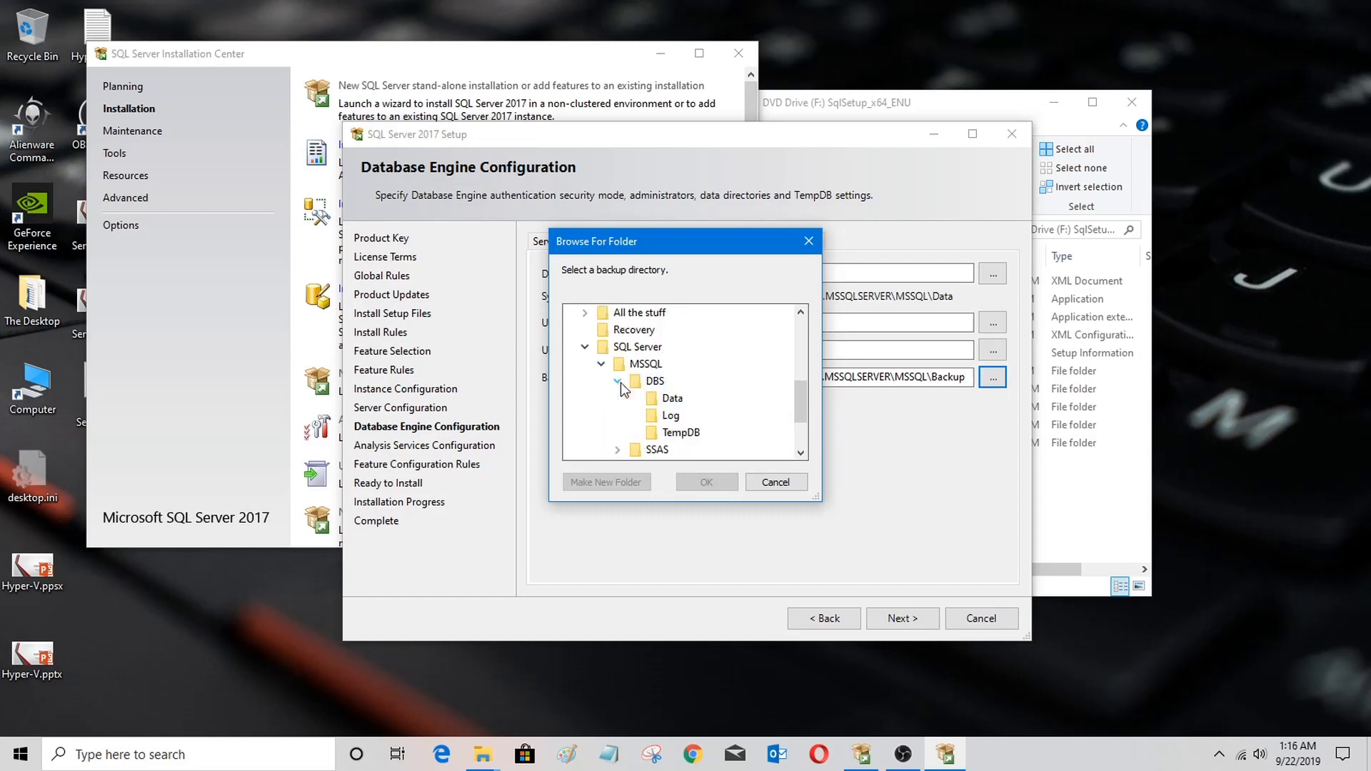
left_click(634, 381)
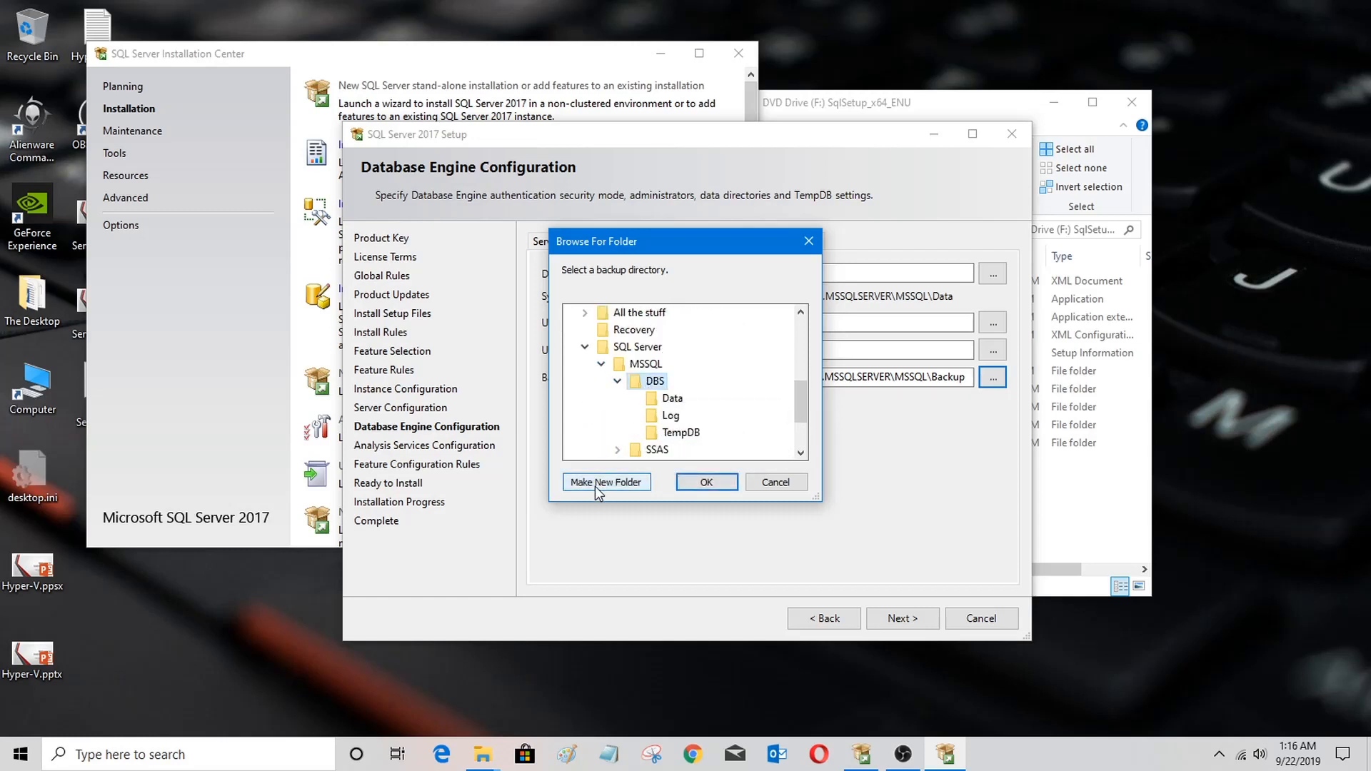
left_click(594, 483)
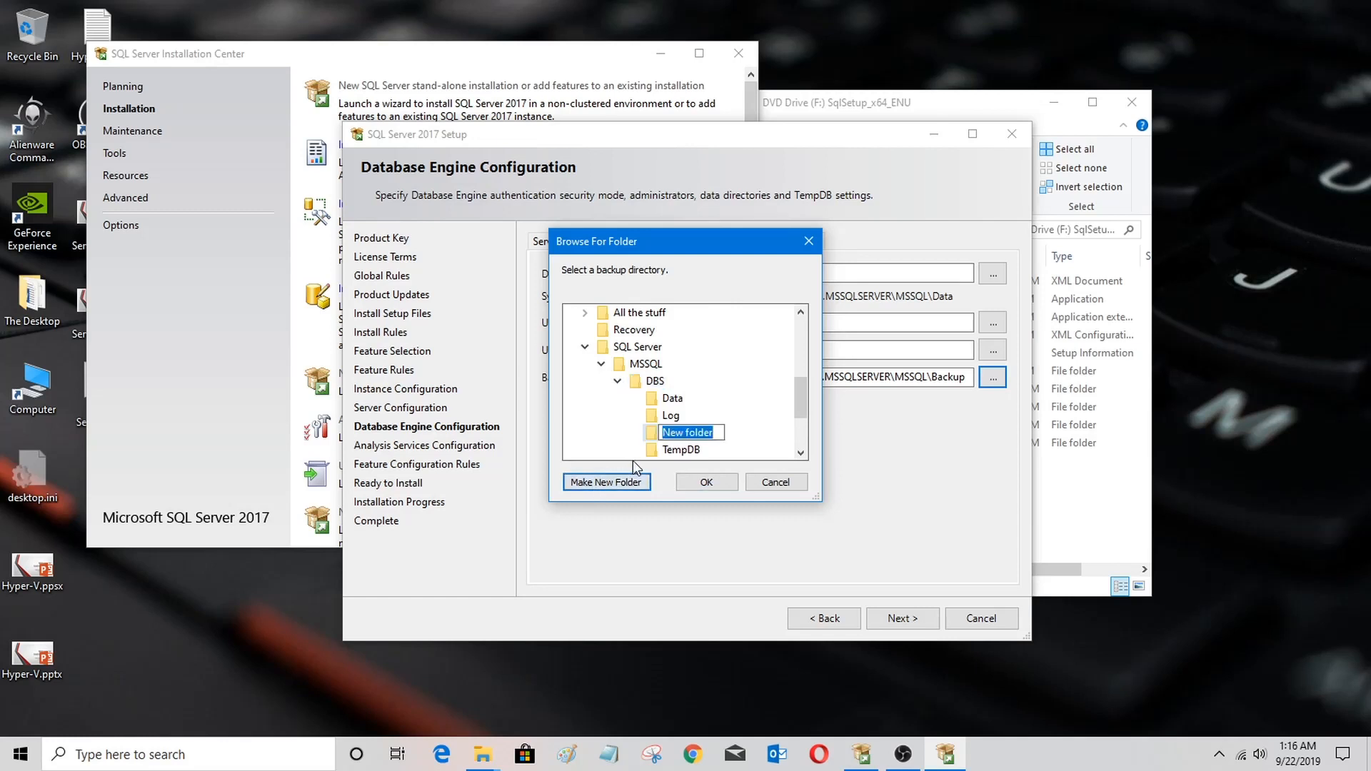
type("Backup")
left_click(697, 483)
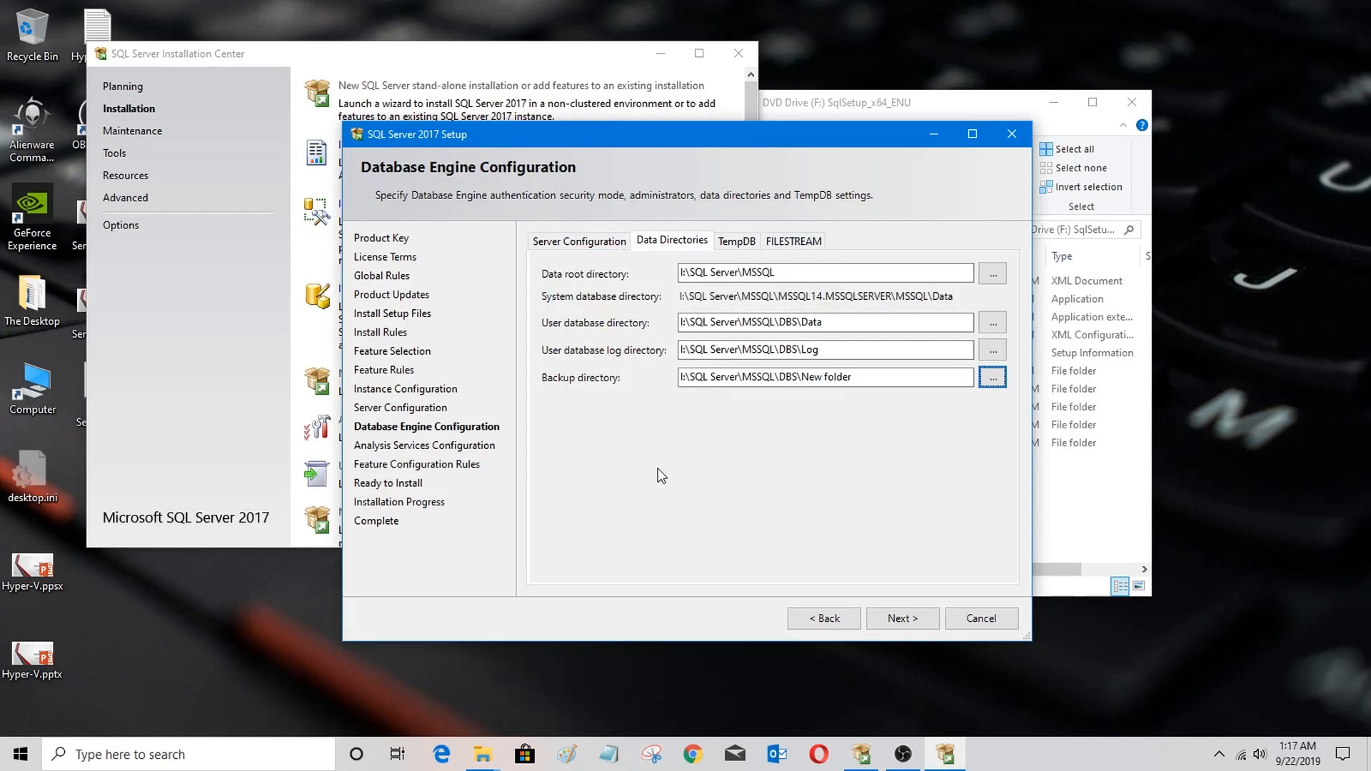
Step: Set the number of TempDB data files to 1
left_click(736, 243)
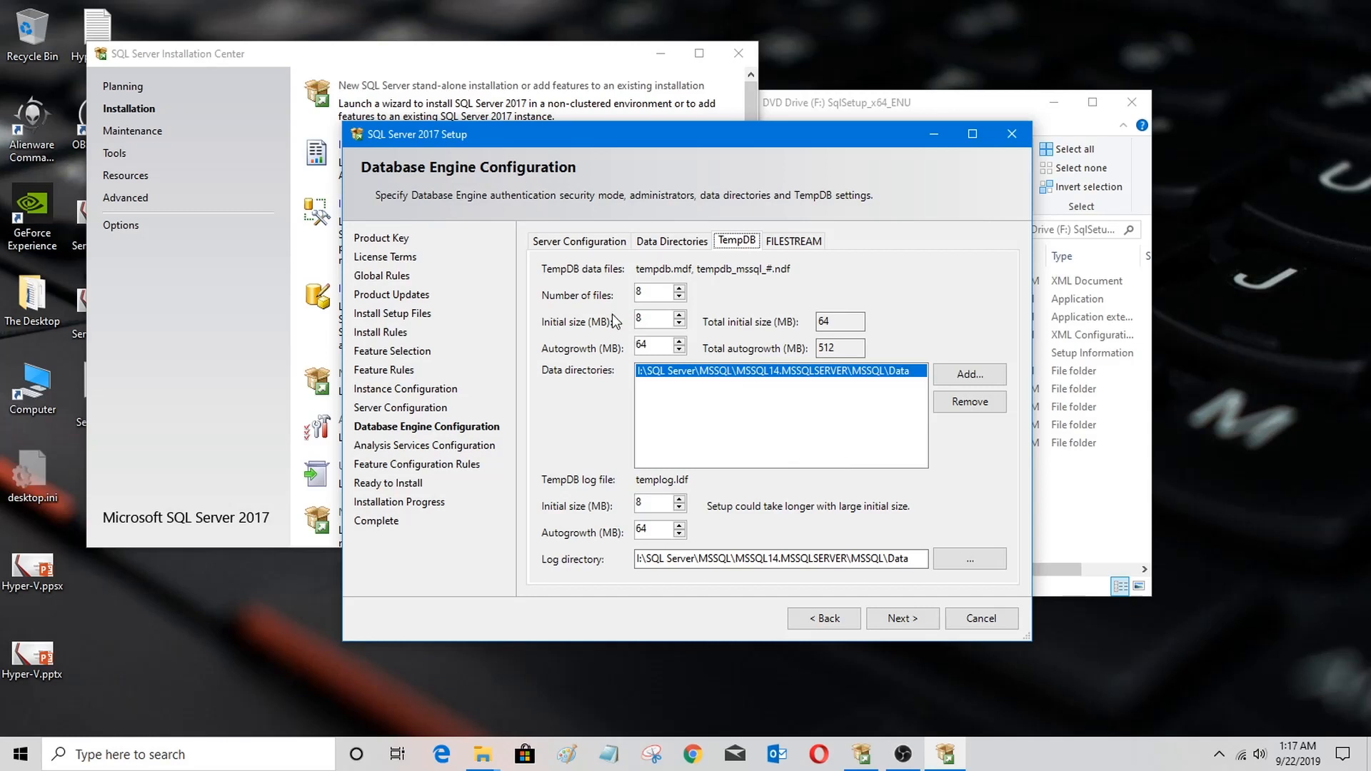
left_click(680, 300)
left_click(680, 300)
left_click(680, 300)
left_click(680, 300)
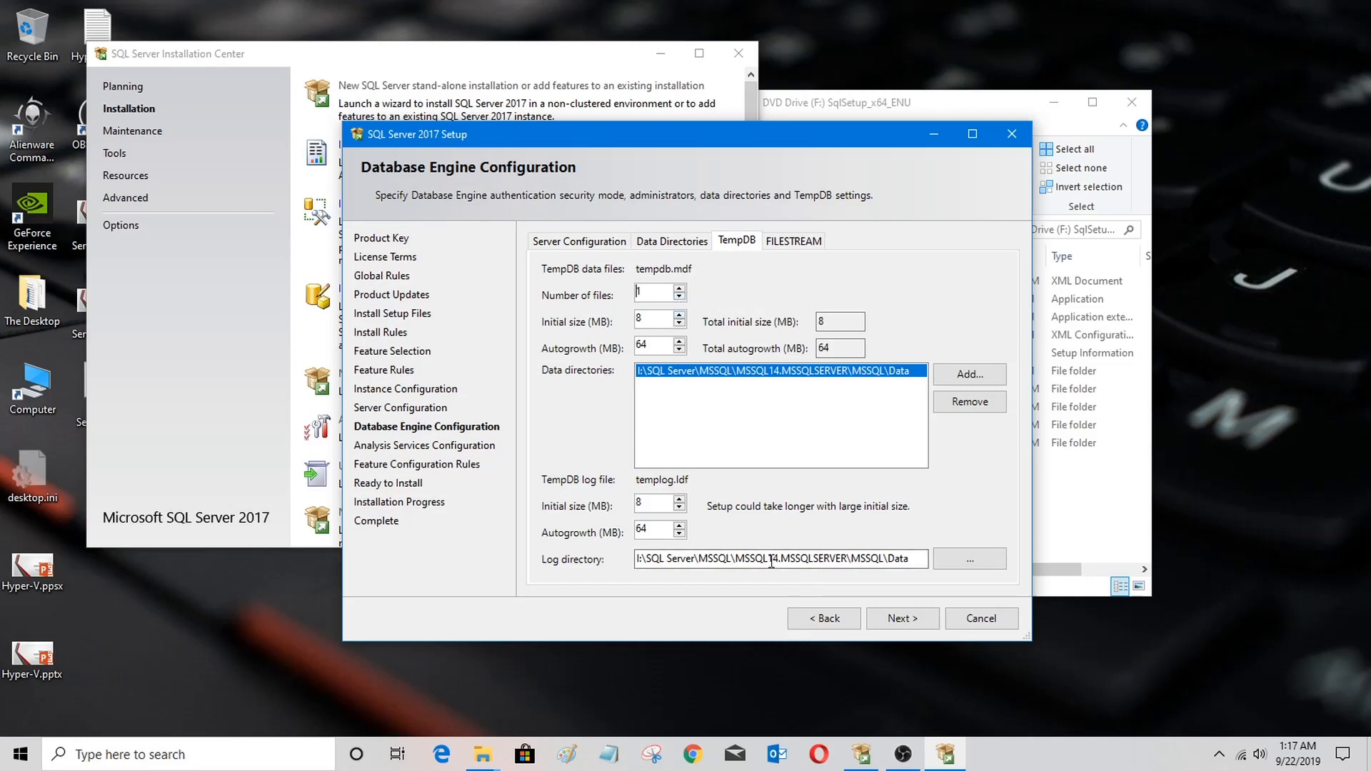
Step: Replace the TempDB data directory with I:\SQL Server\MSSQL\DBS\TempDB
left_click(945, 405)
left_click(949, 374)
left_click_drag(802, 349, 806, 404)
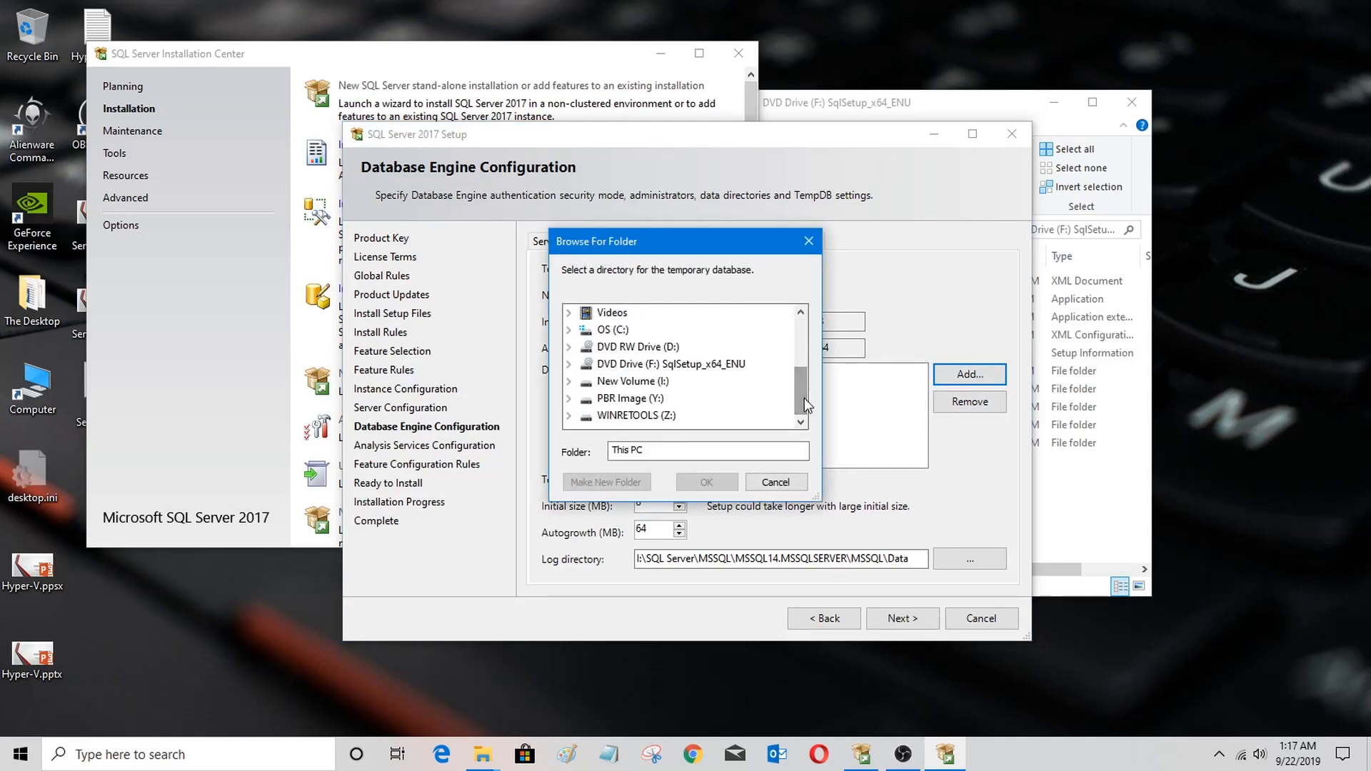
left_click(569, 381)
left_click(586, 382)
scroll(585, 380, "down", 1)
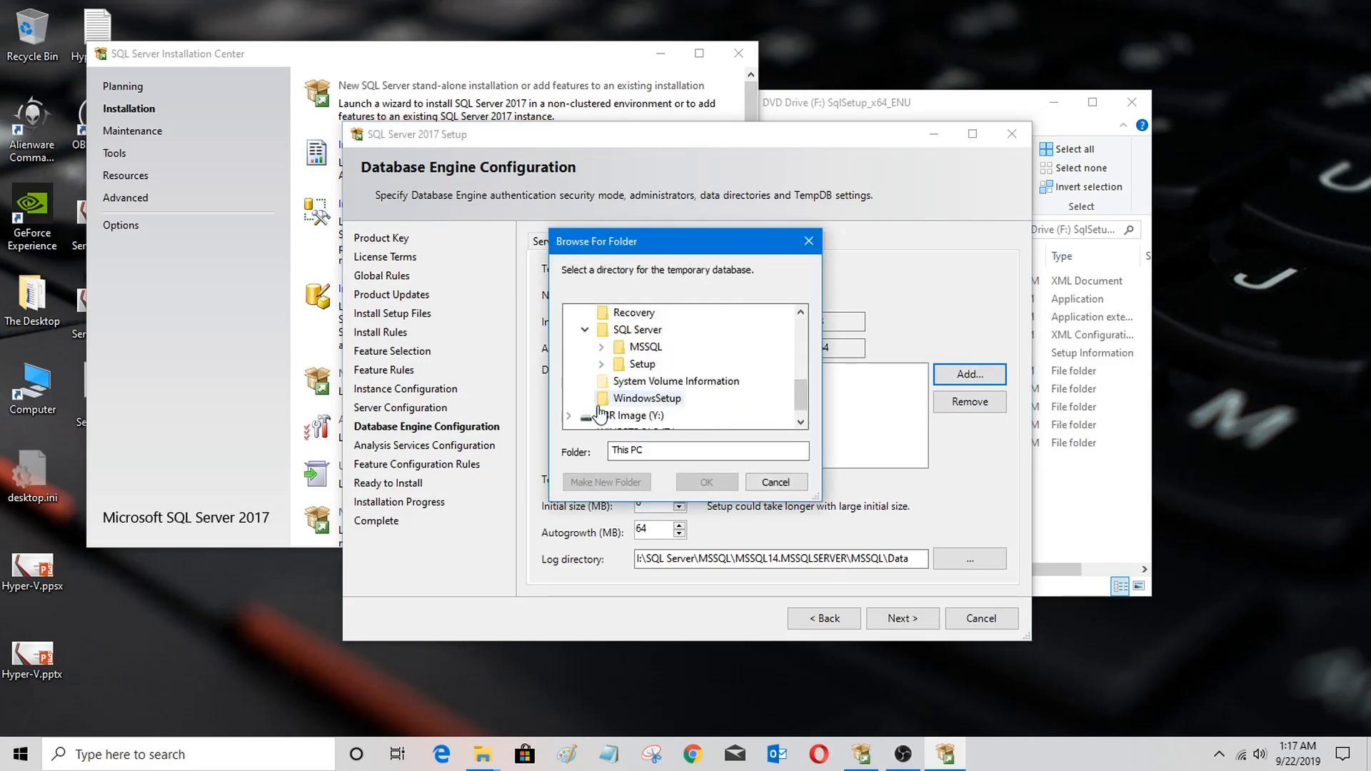
left_click(602, 348)
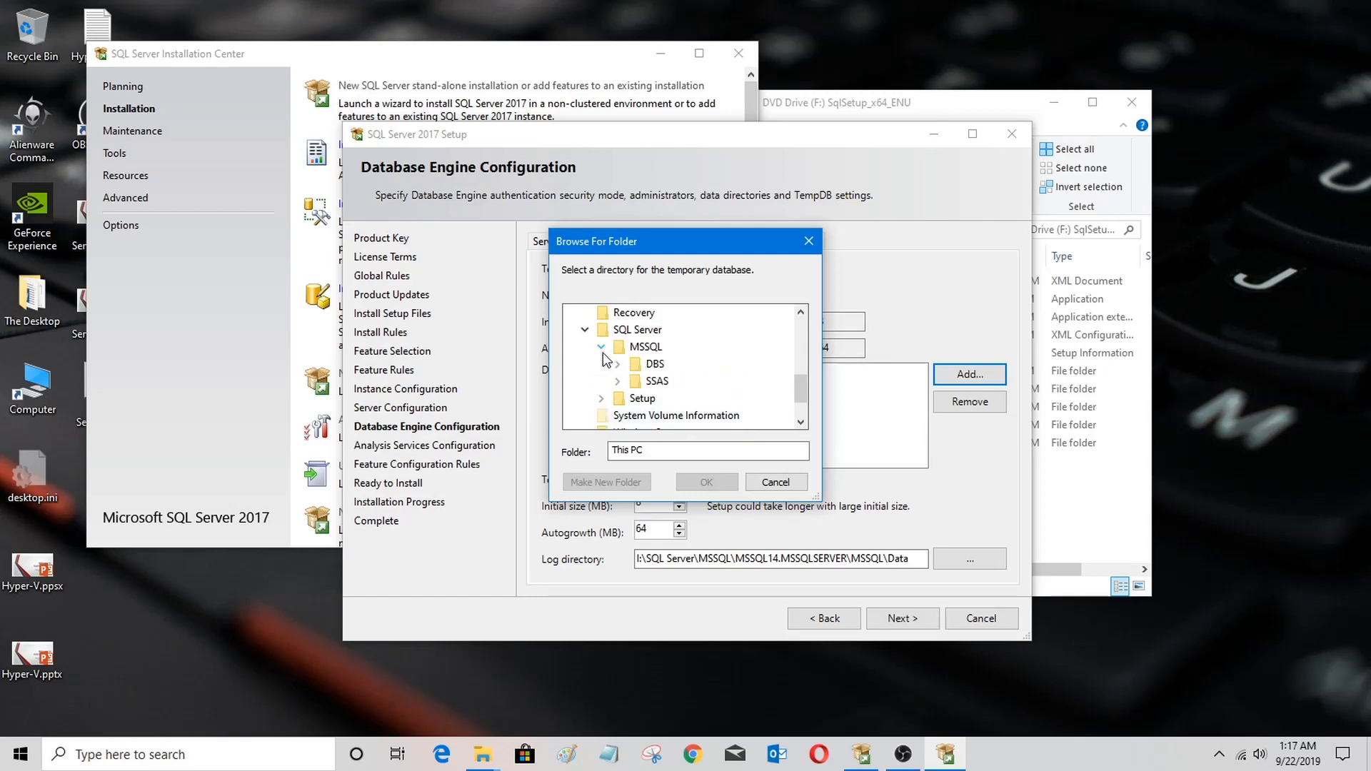
left_click(618, 364)
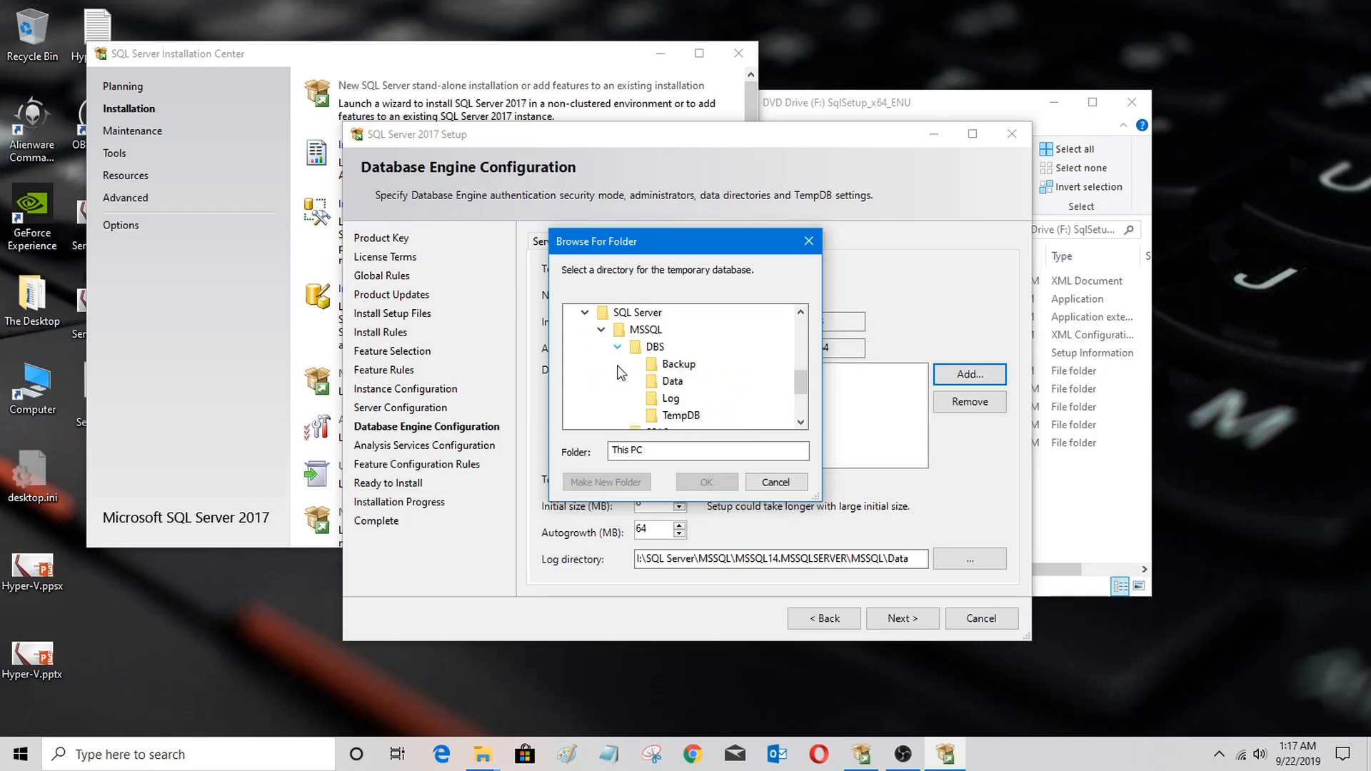
left_click(678, 418)
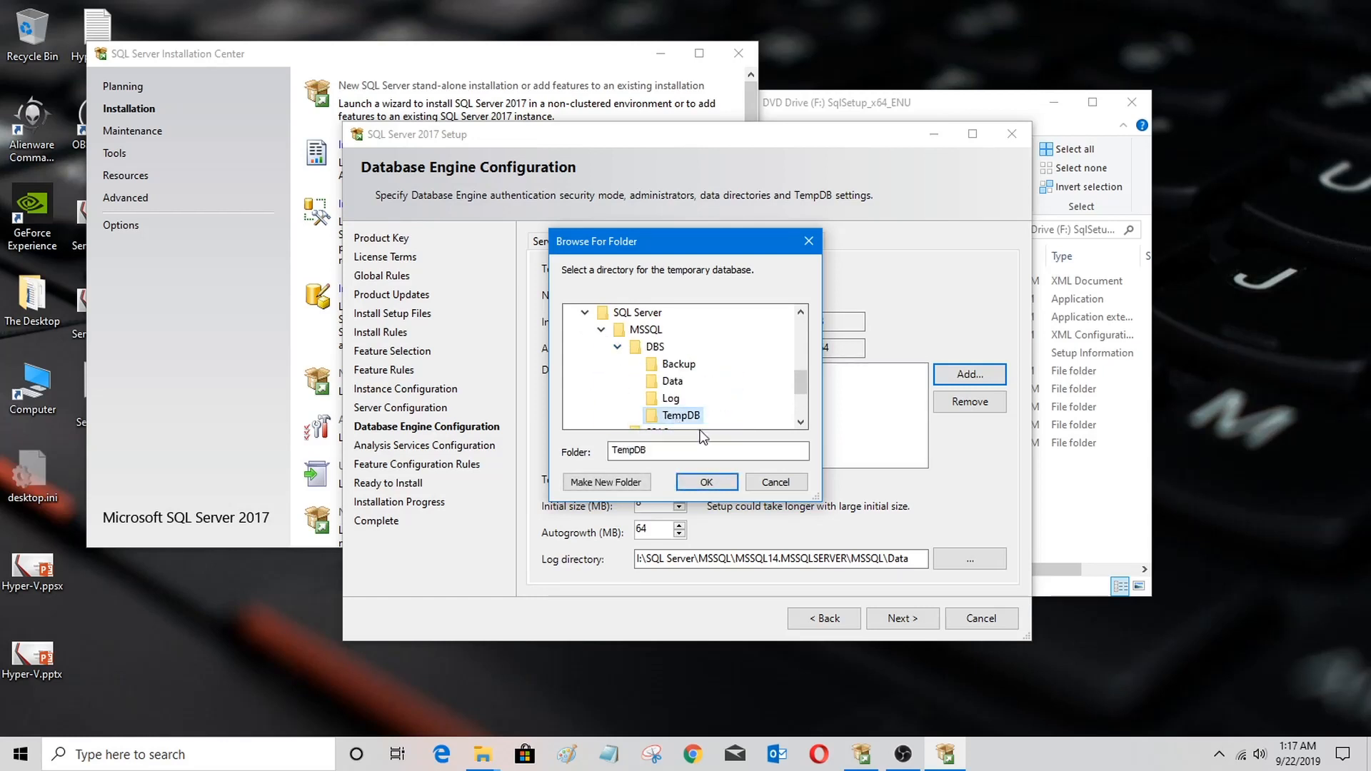
left_click(707, 483)
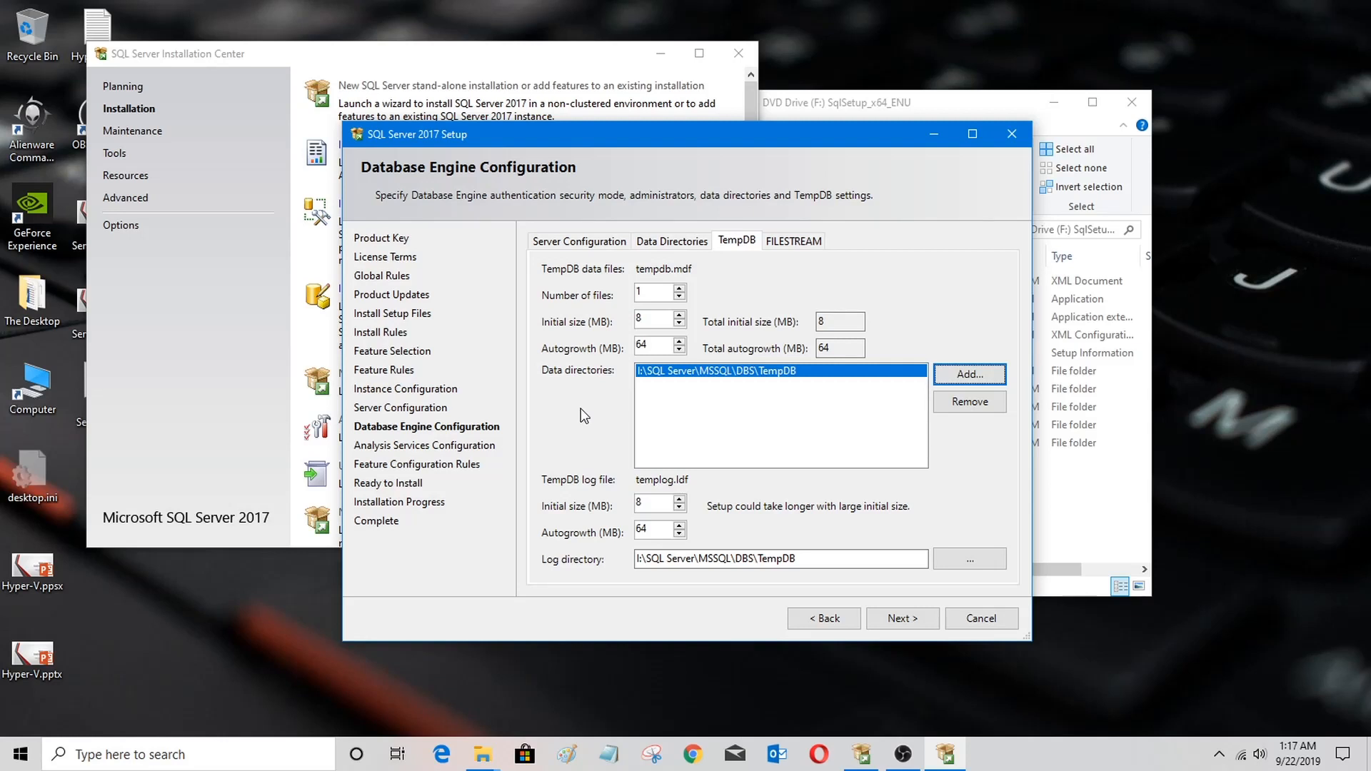
left_click(804, 243)
left_click(546, 270)
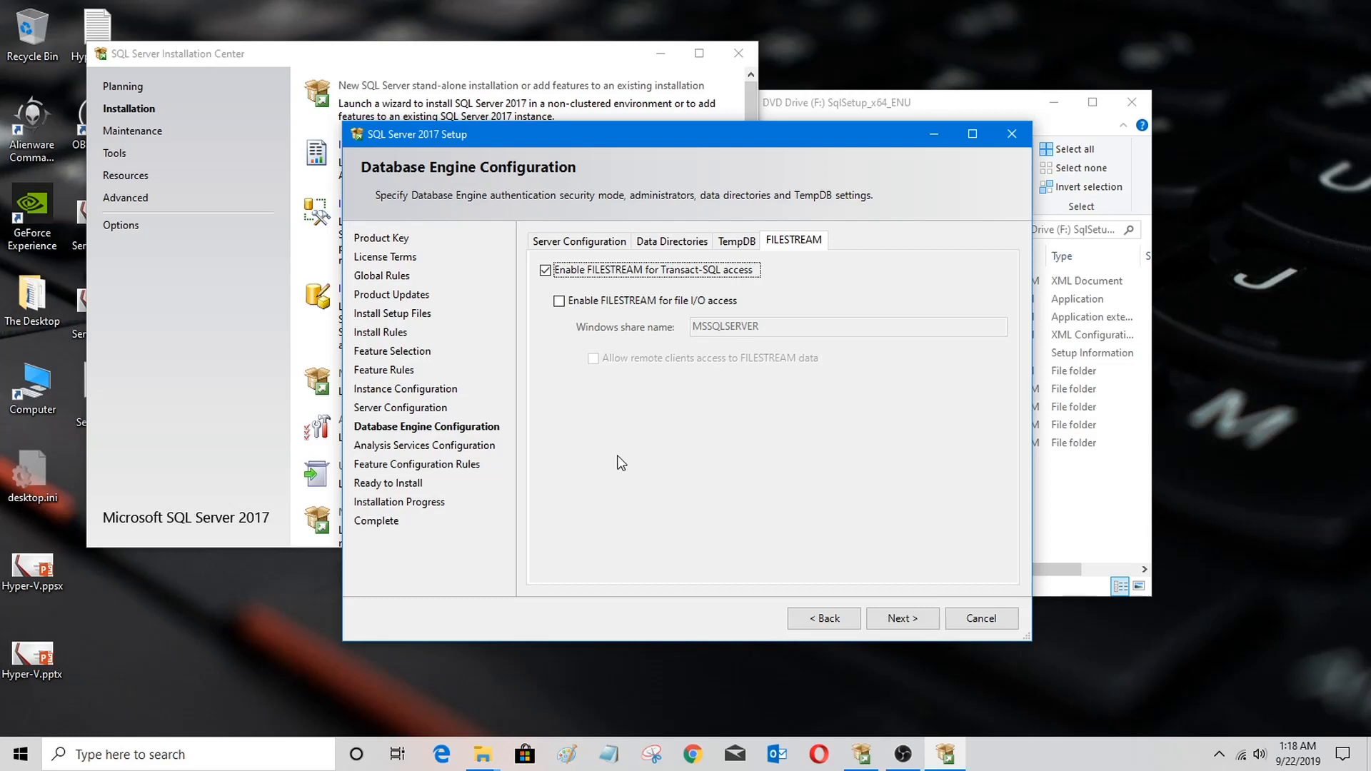
left_click(545, 270)
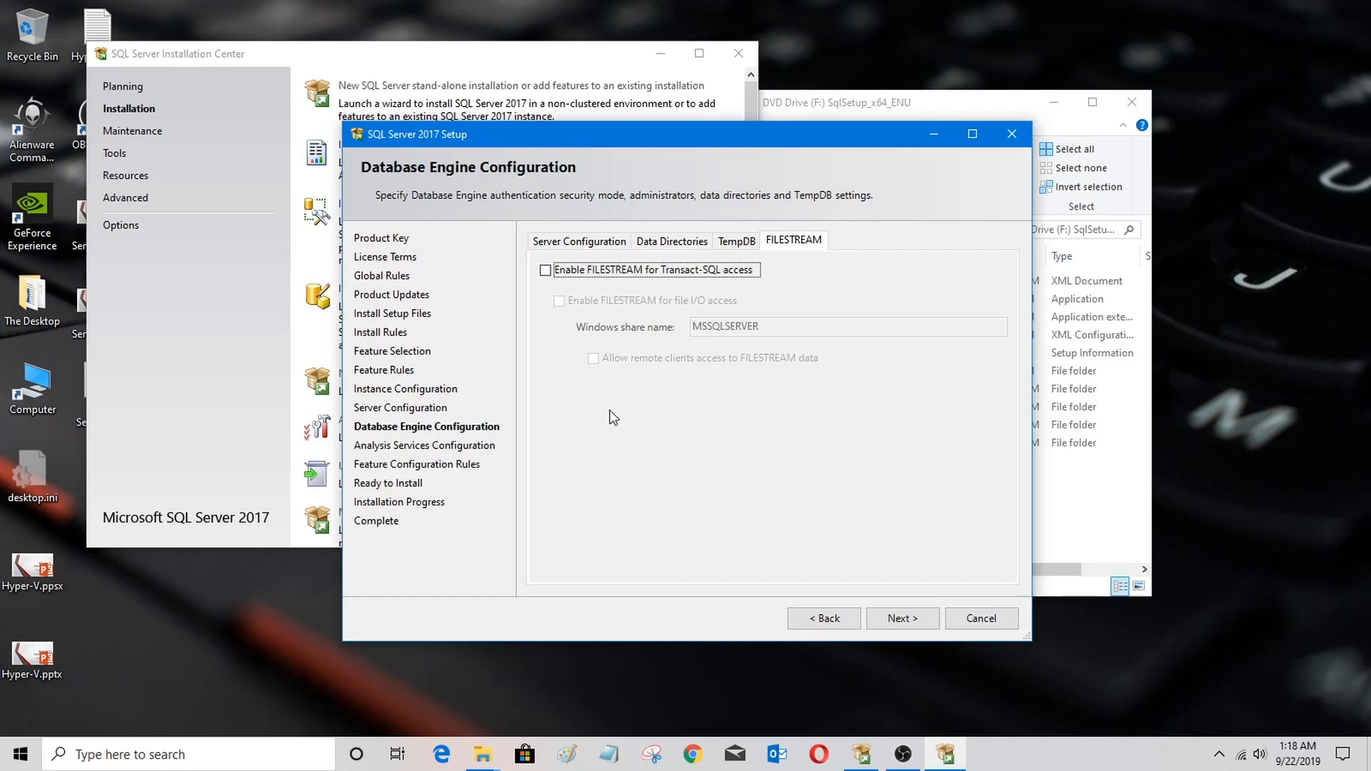
Step: Review the Database Engine configuration tabs and continue to Analysis Services Configuration
left_click(736, 242)
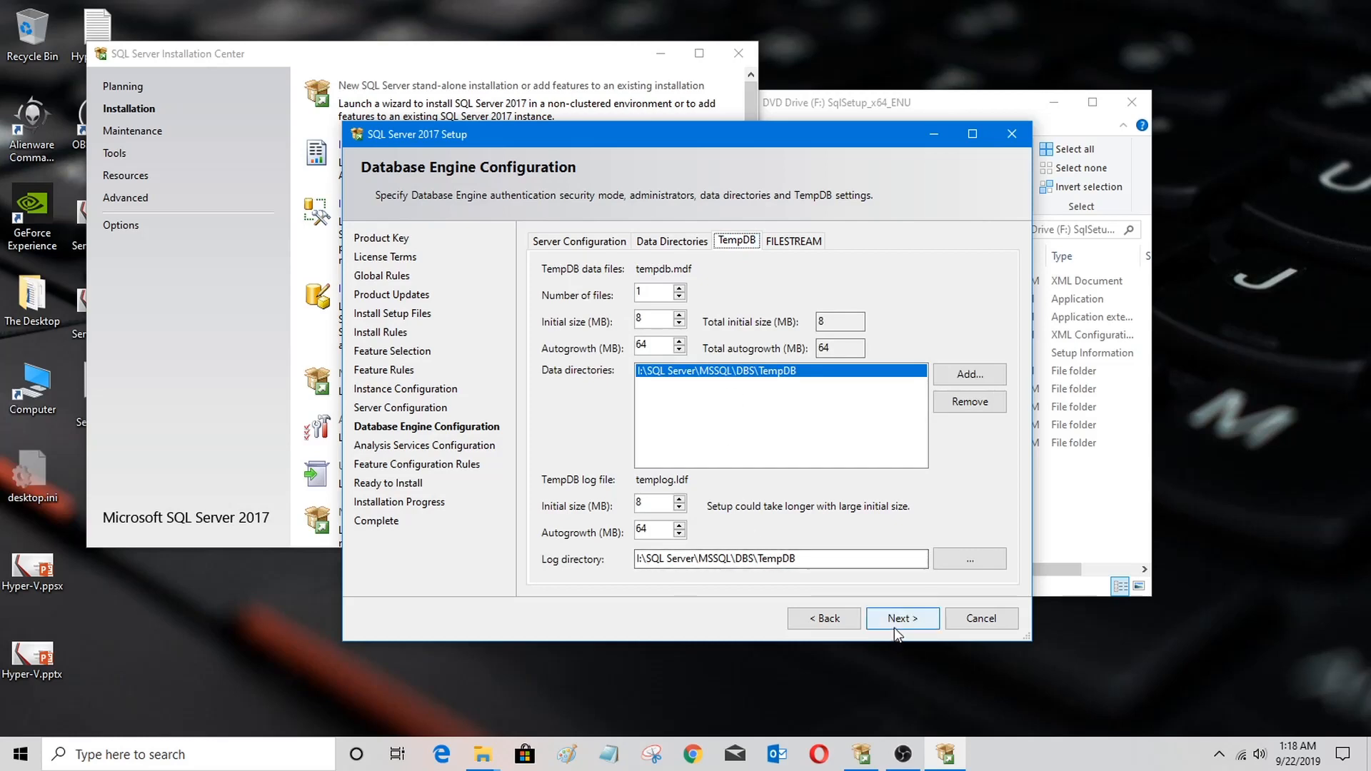
left_click(669, 241)
left_click(579, 241)
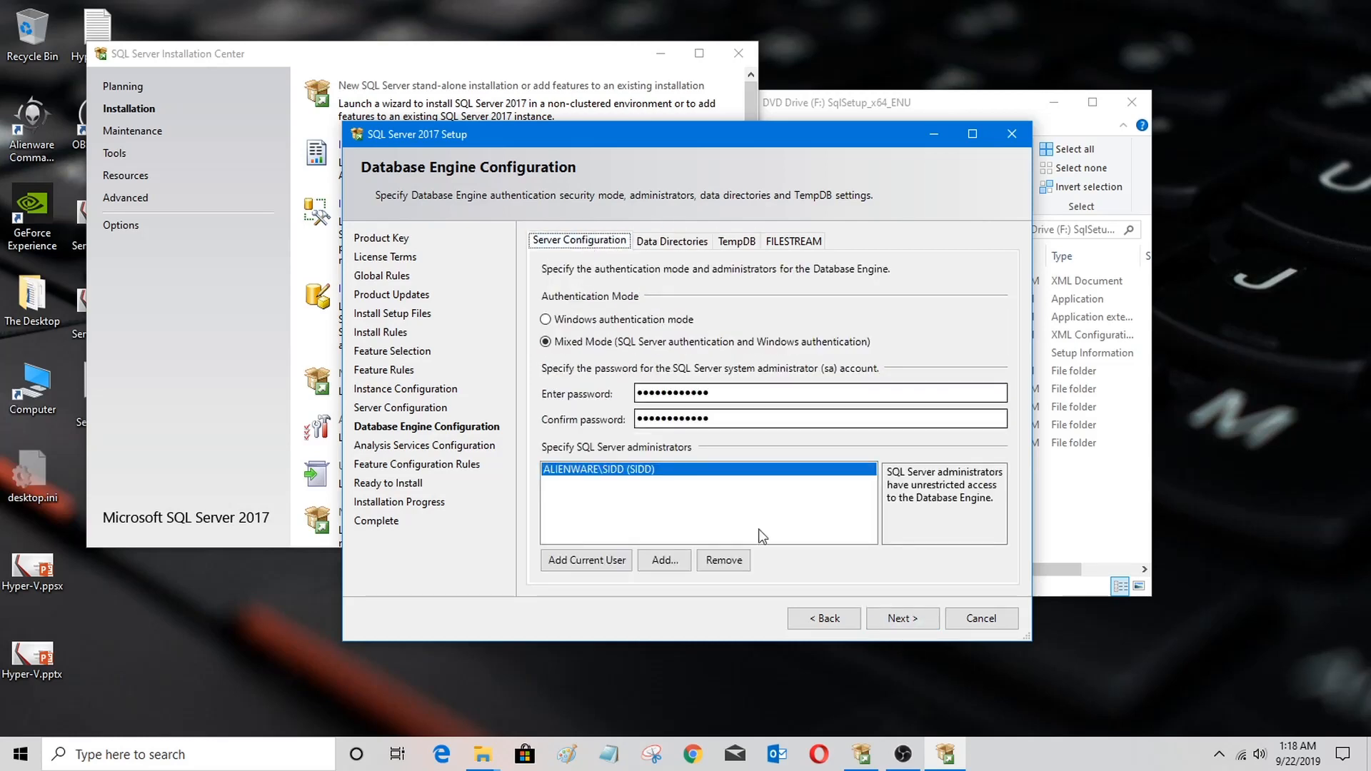
left_click(902, 618)
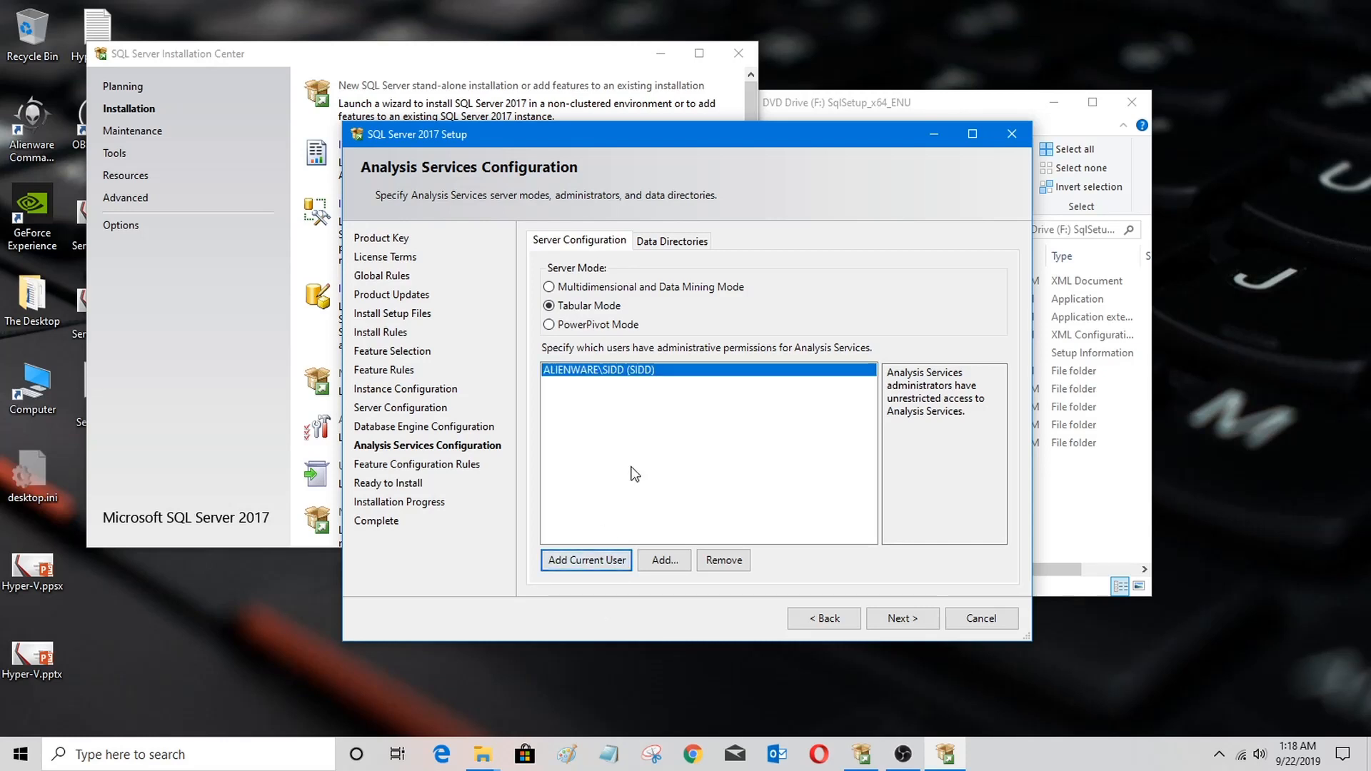
Step: Set the Analysis Services data directory to I:\SQL Server\MSSQL\SSAS\Data
left_click(677, 243)
left_click(993, 296)
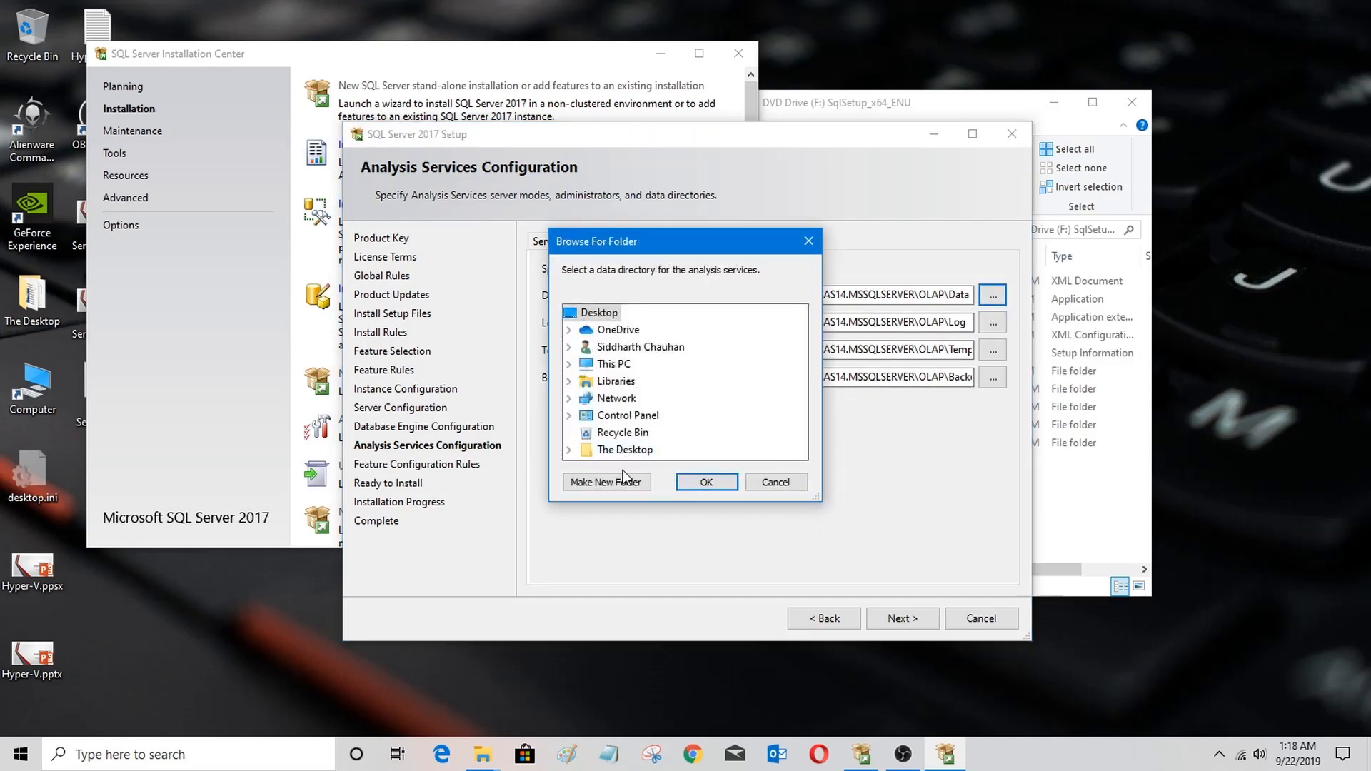
left_click(569, 364)
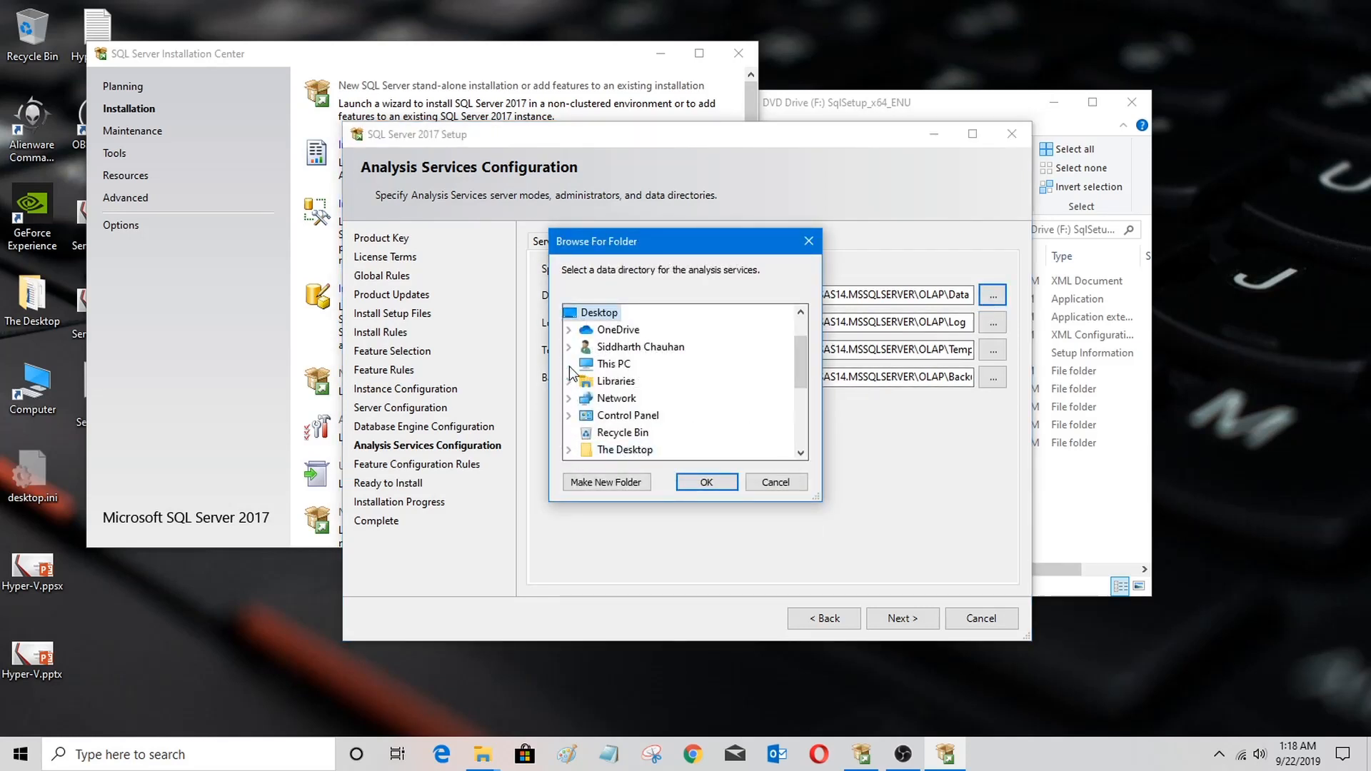
left_click(801, 436)
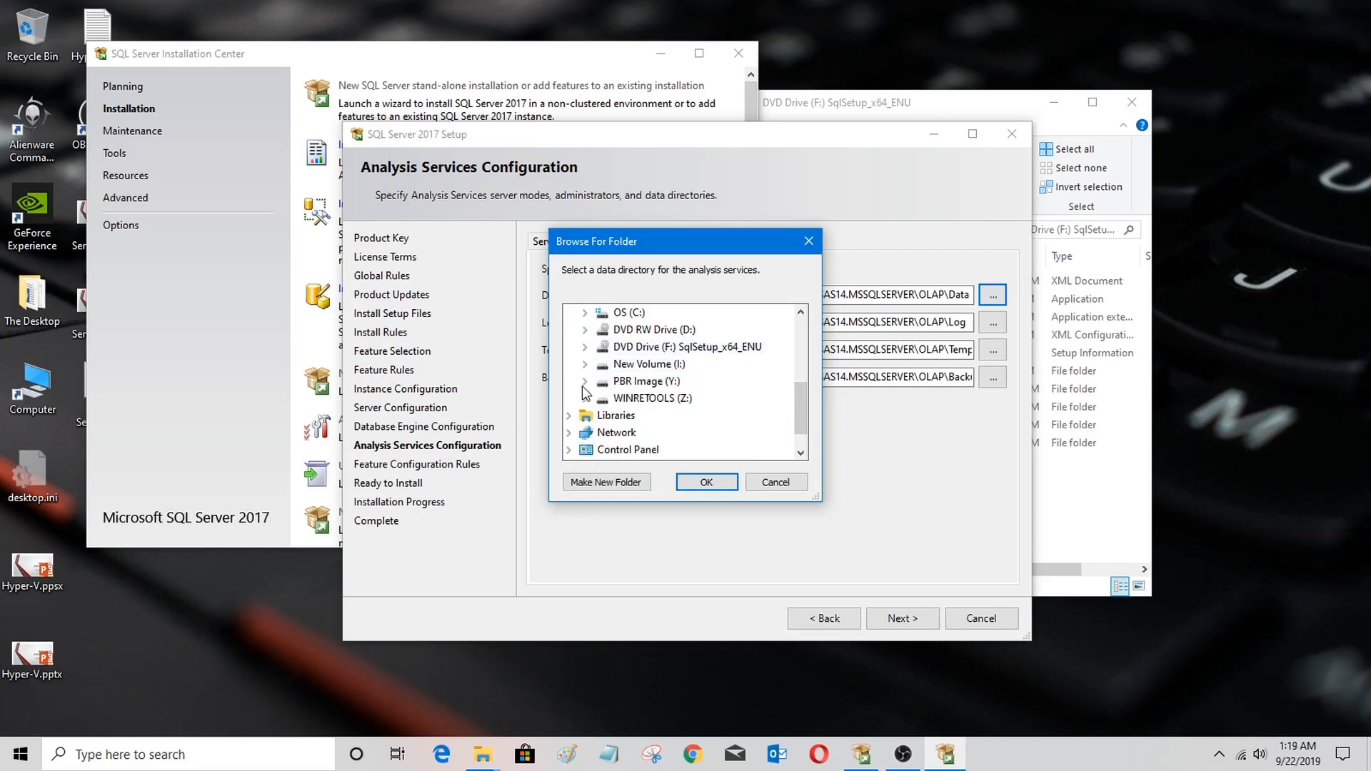
left_click(584, 364)
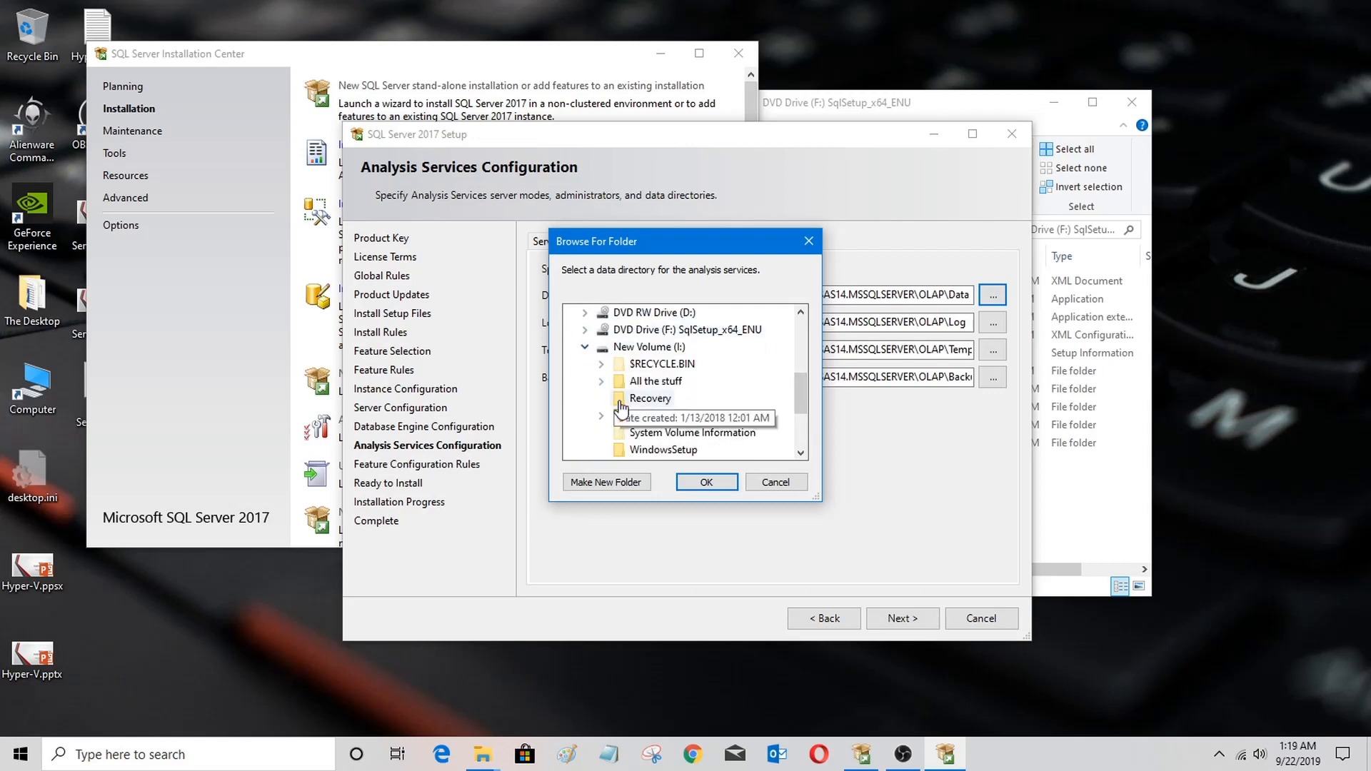
left_click(601, 416)
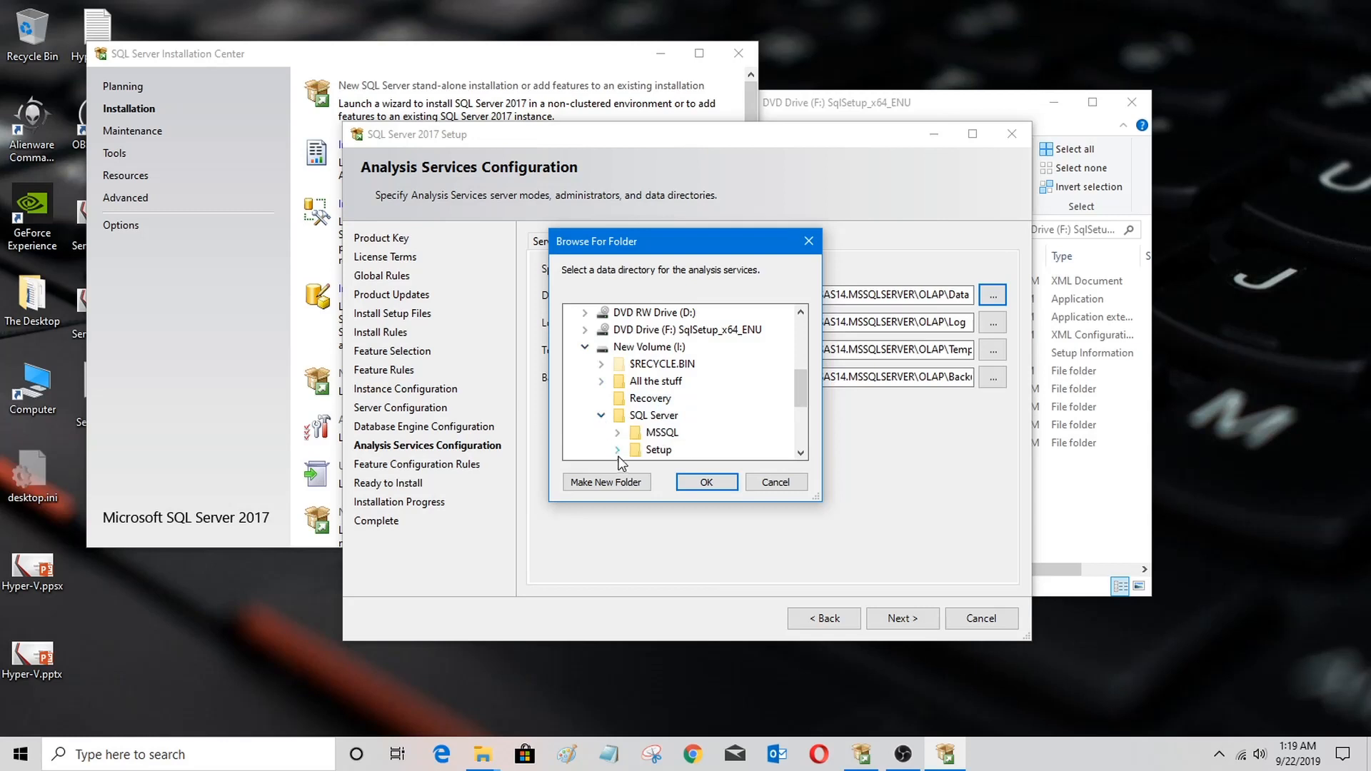
scroll(604, 418, "down", 1)
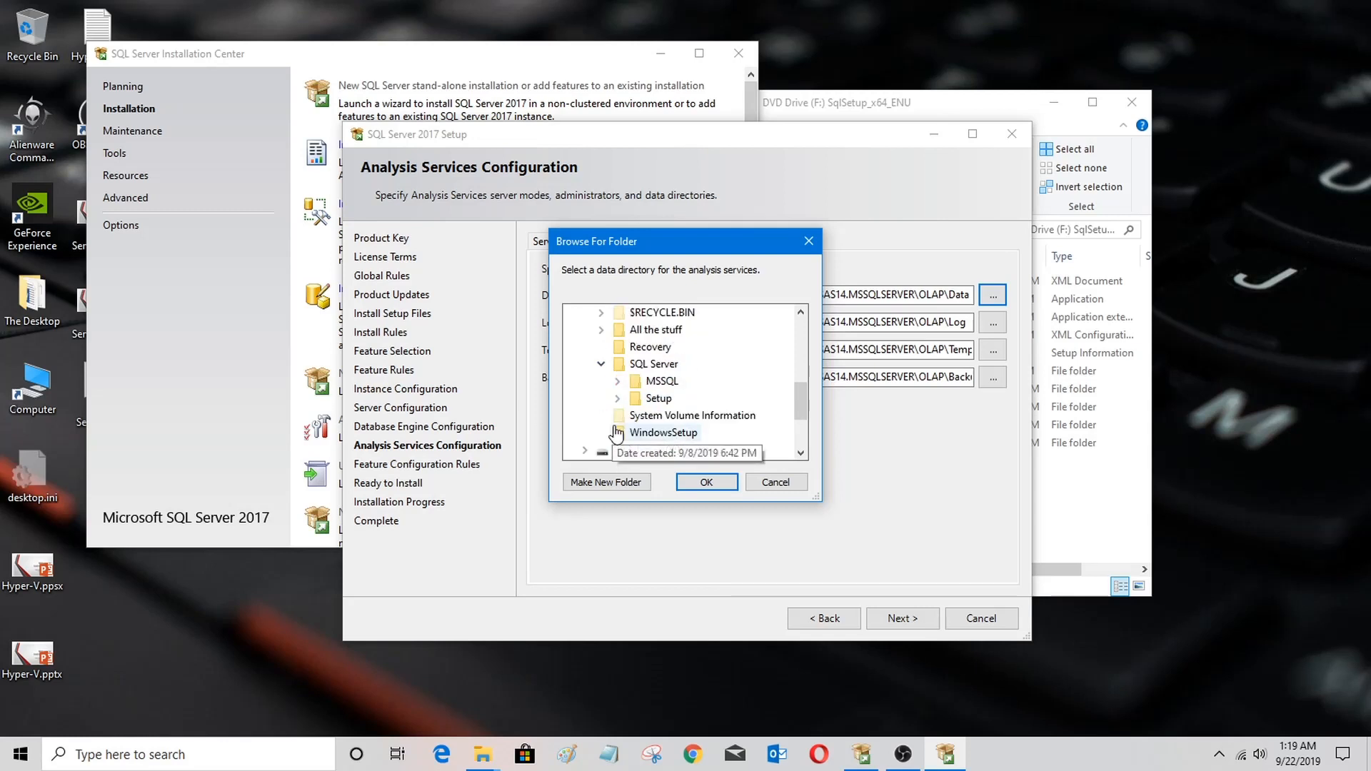
left_click(618, 382)
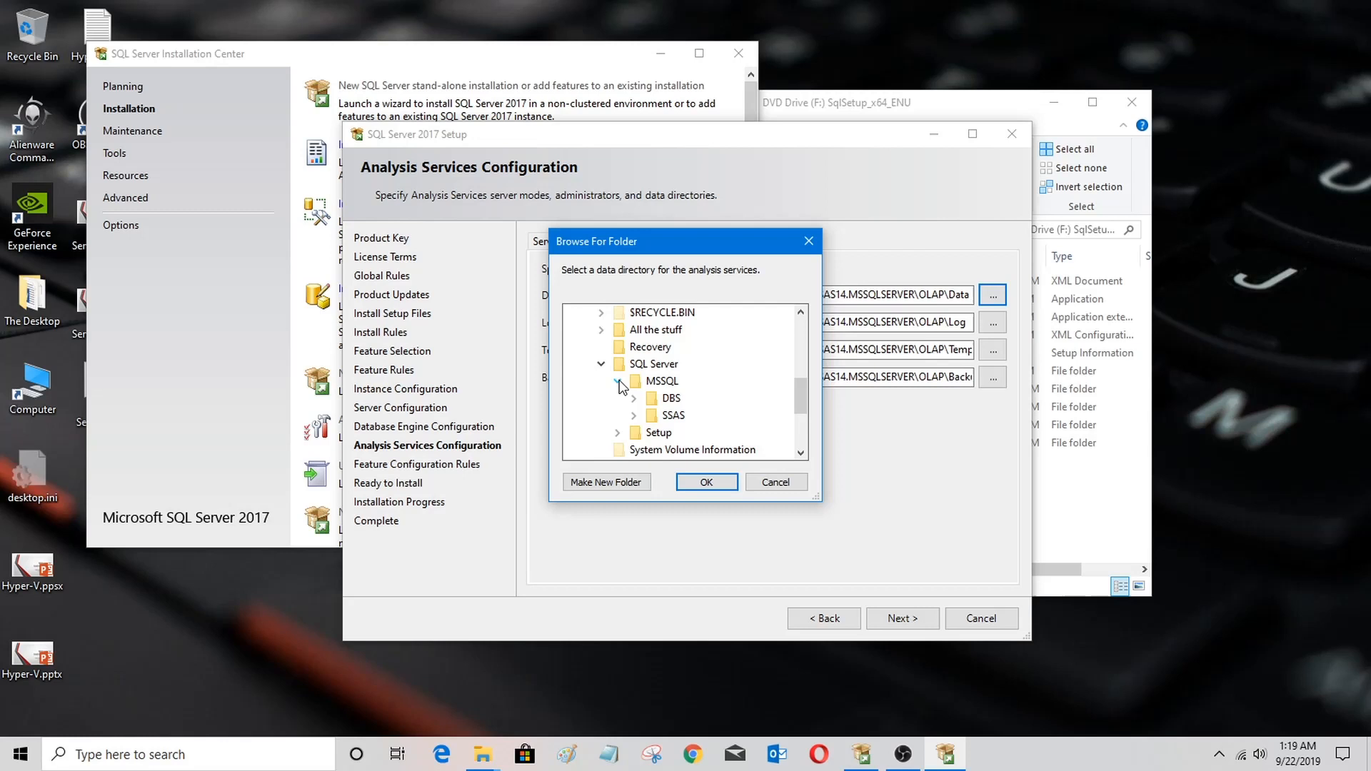
left_click(634, 415)
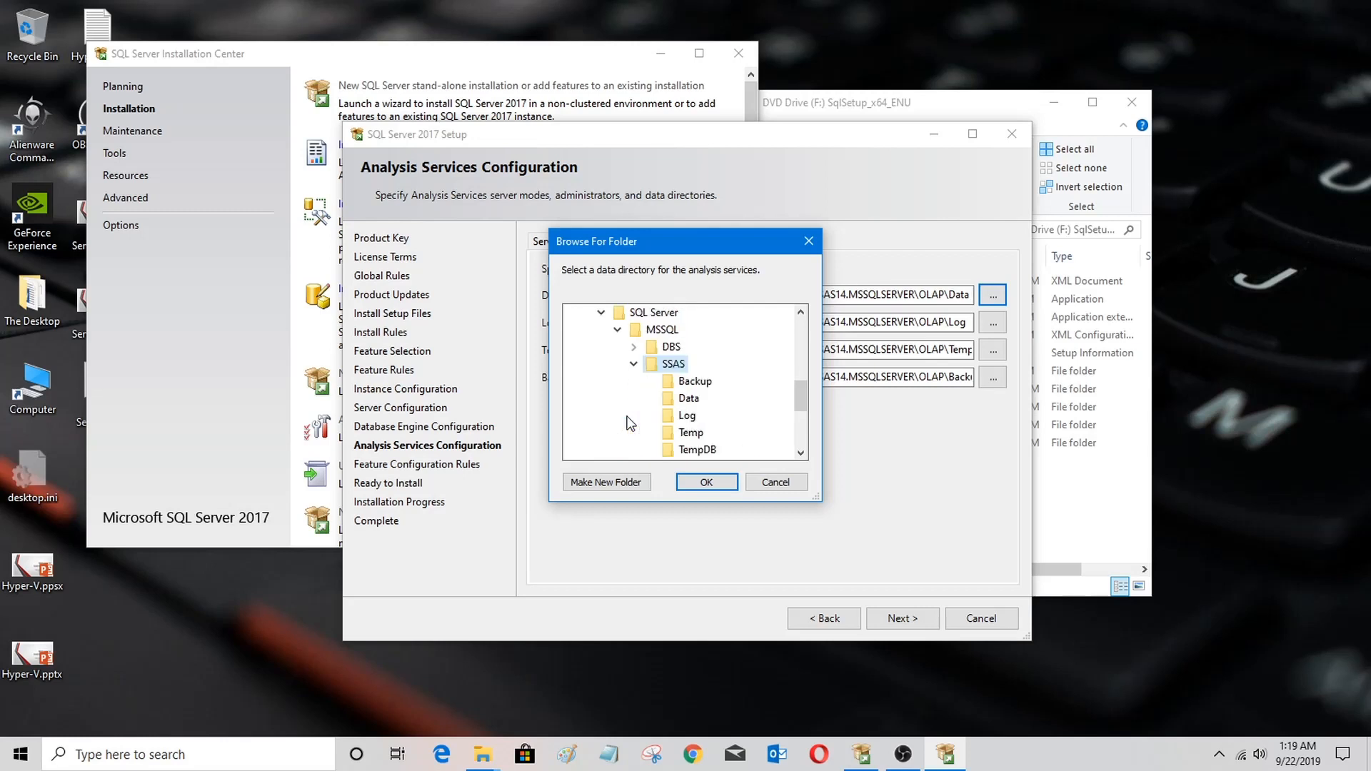
left_click(689, 400)
left_click(696, 484)
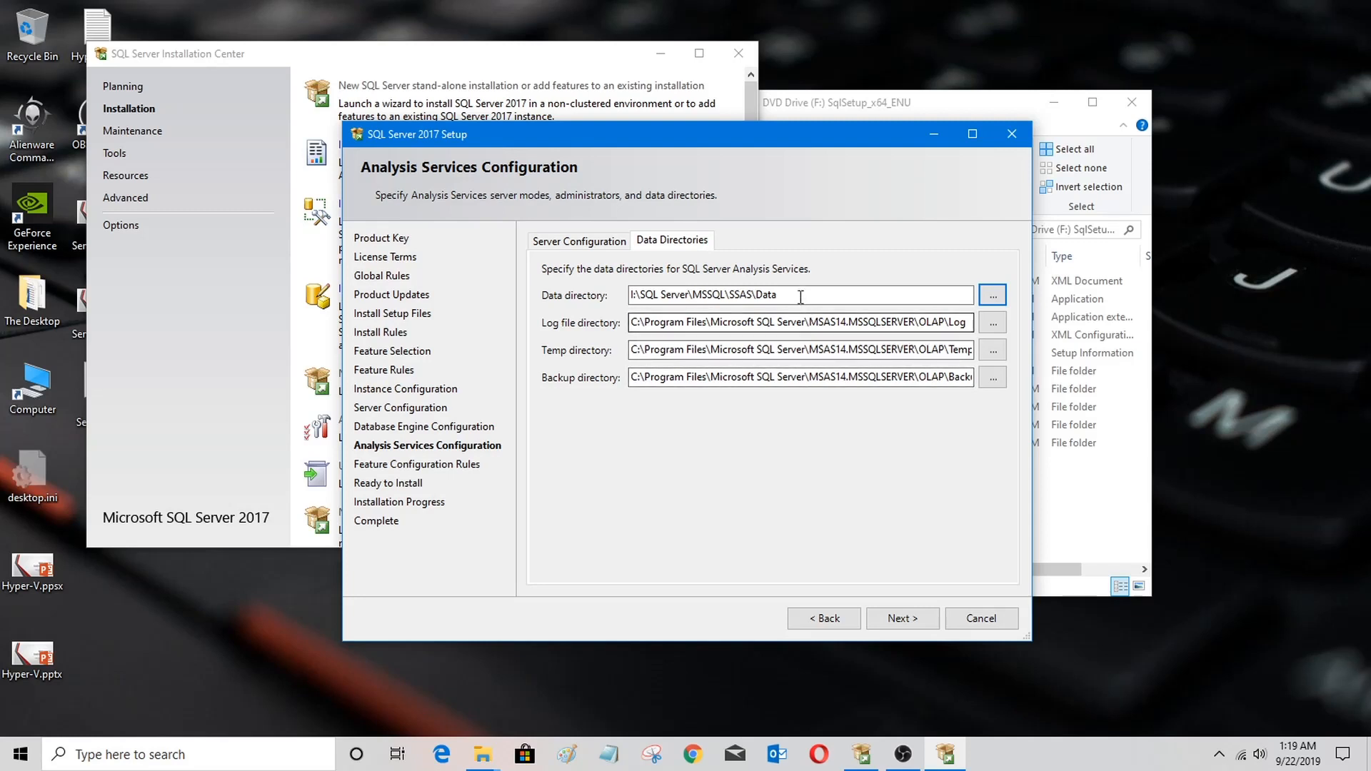
Step: Set the Analysis Services log file directory to I:\SQL Server\MSSQL\SSAS\Log
left_click(993, 322)
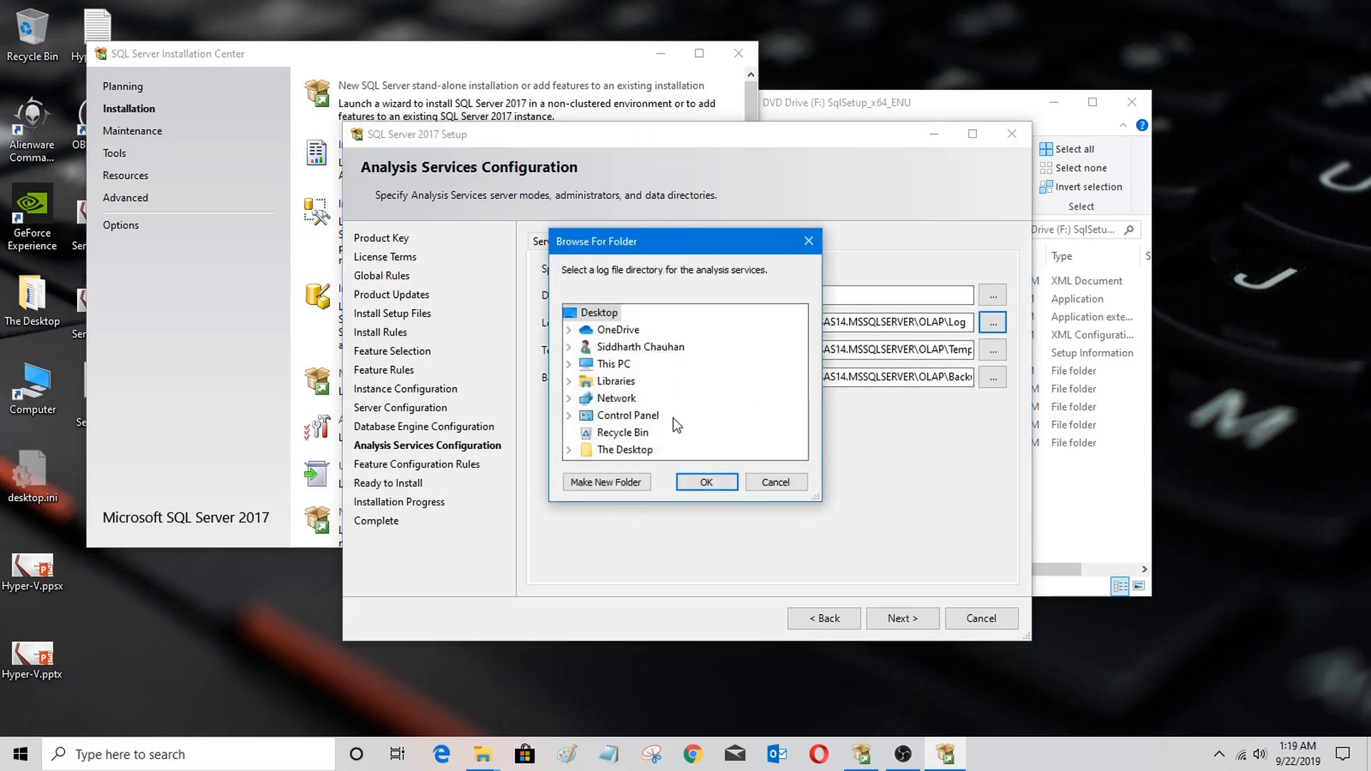
left_click(569, 363)
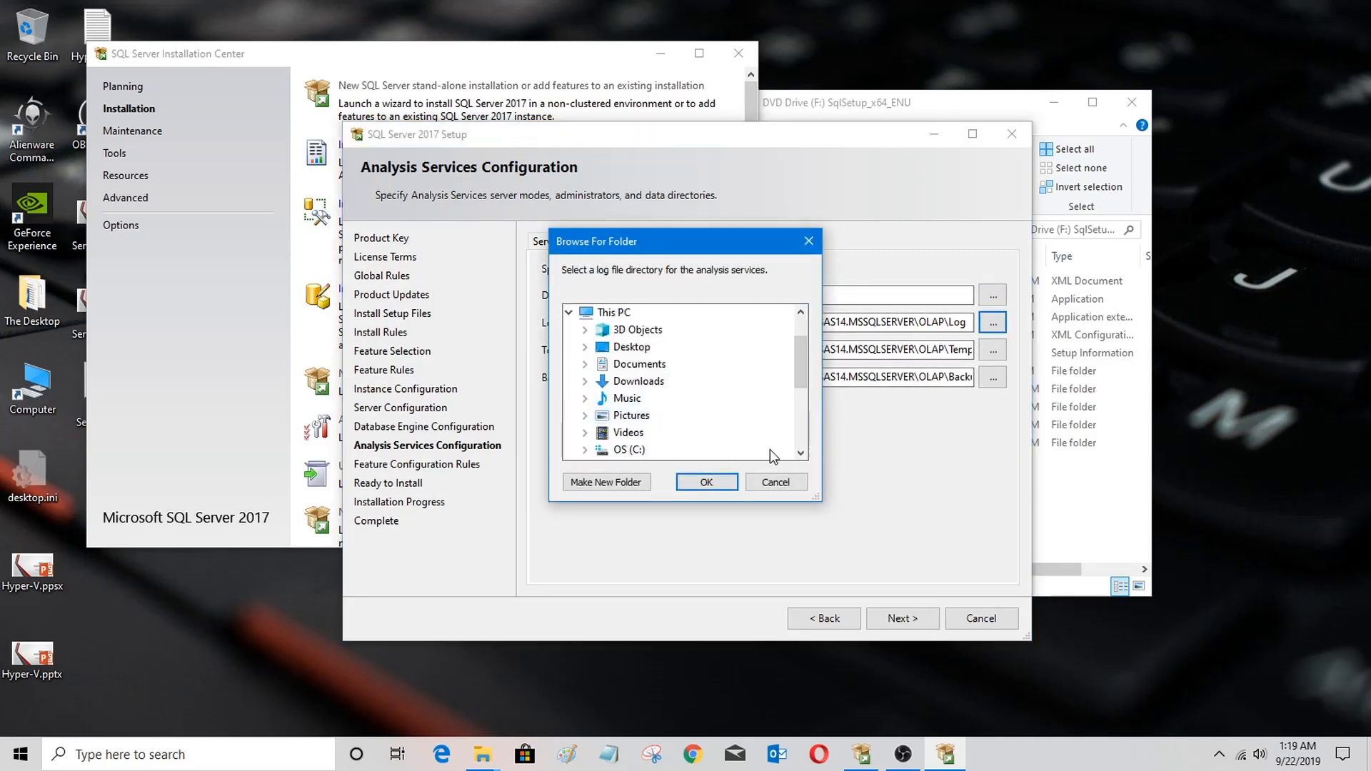
left_click_drag(797, 372, 804, 409)
left_click(584, 397)
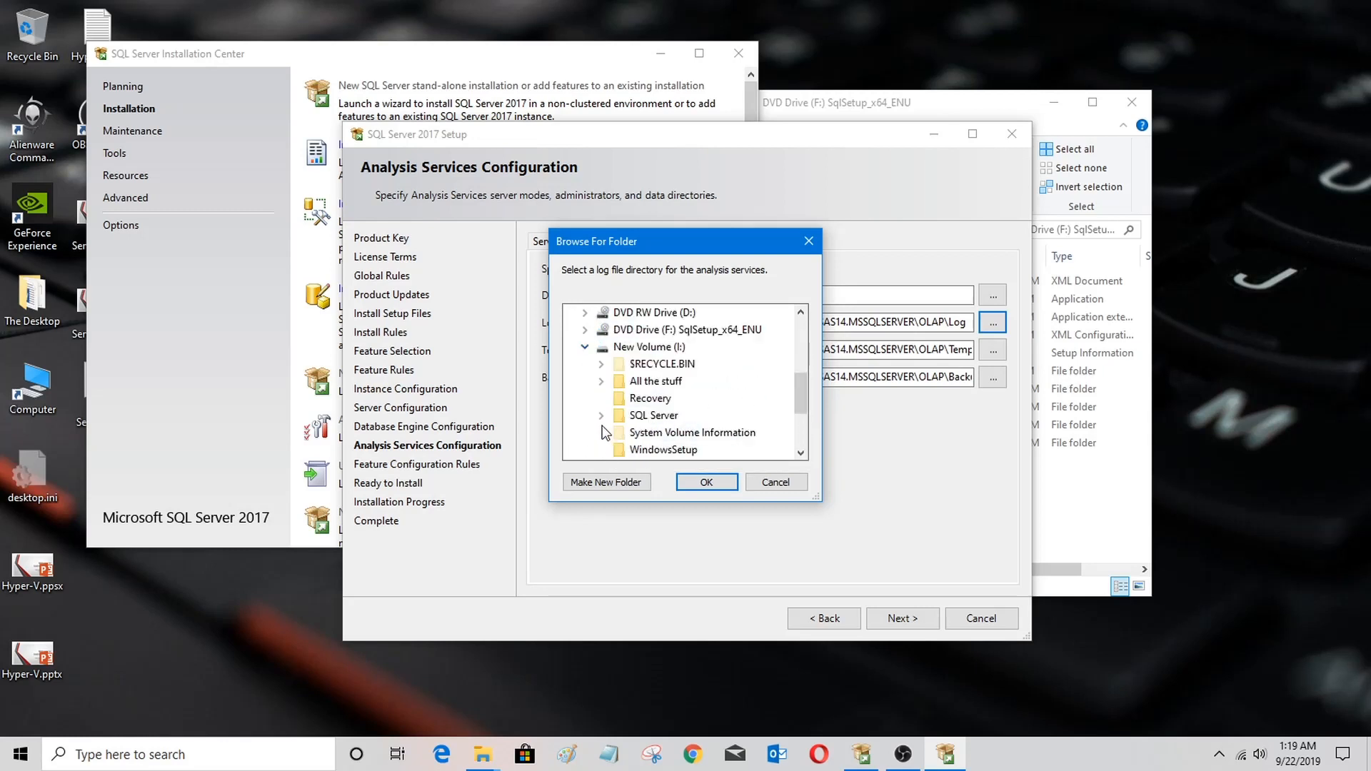
left_click(601, 415)
left_click(616, 432)
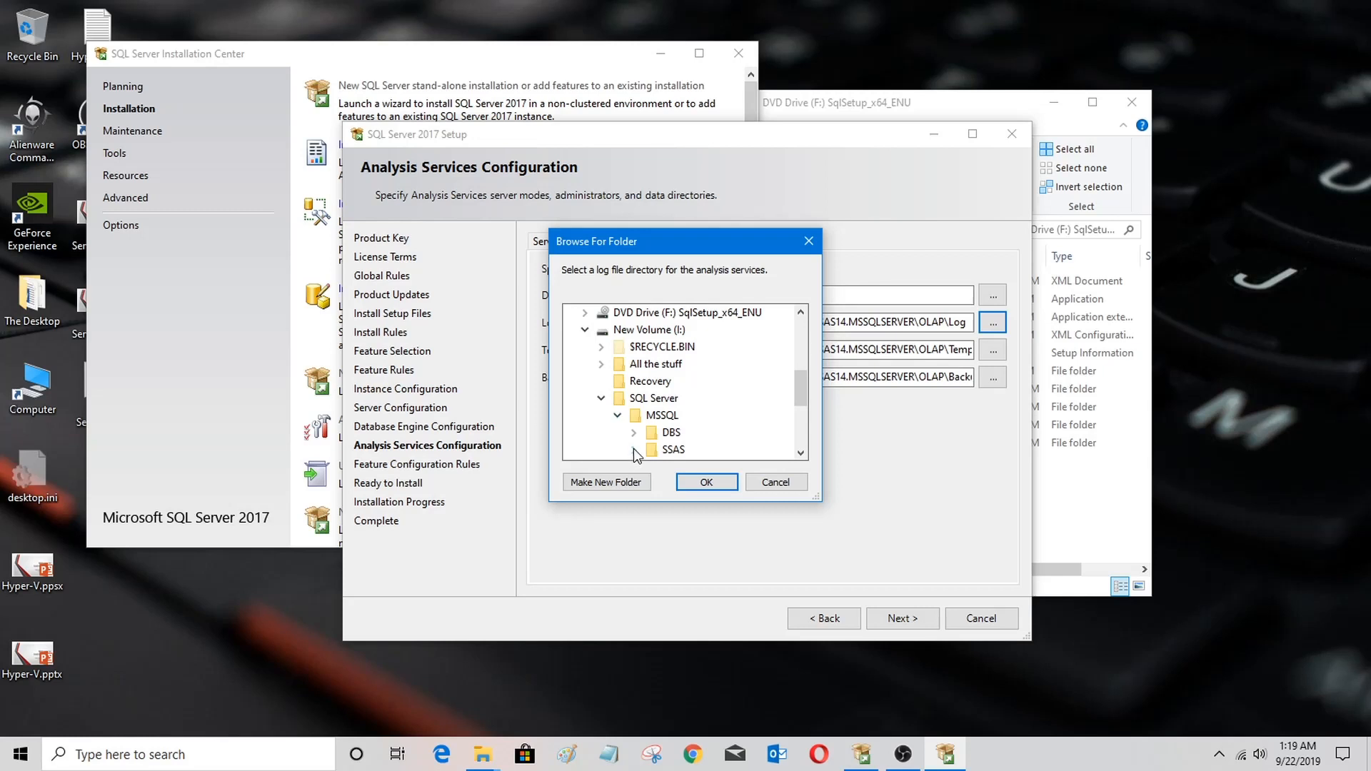
left_click(633, 448)
left_click(683, 417)
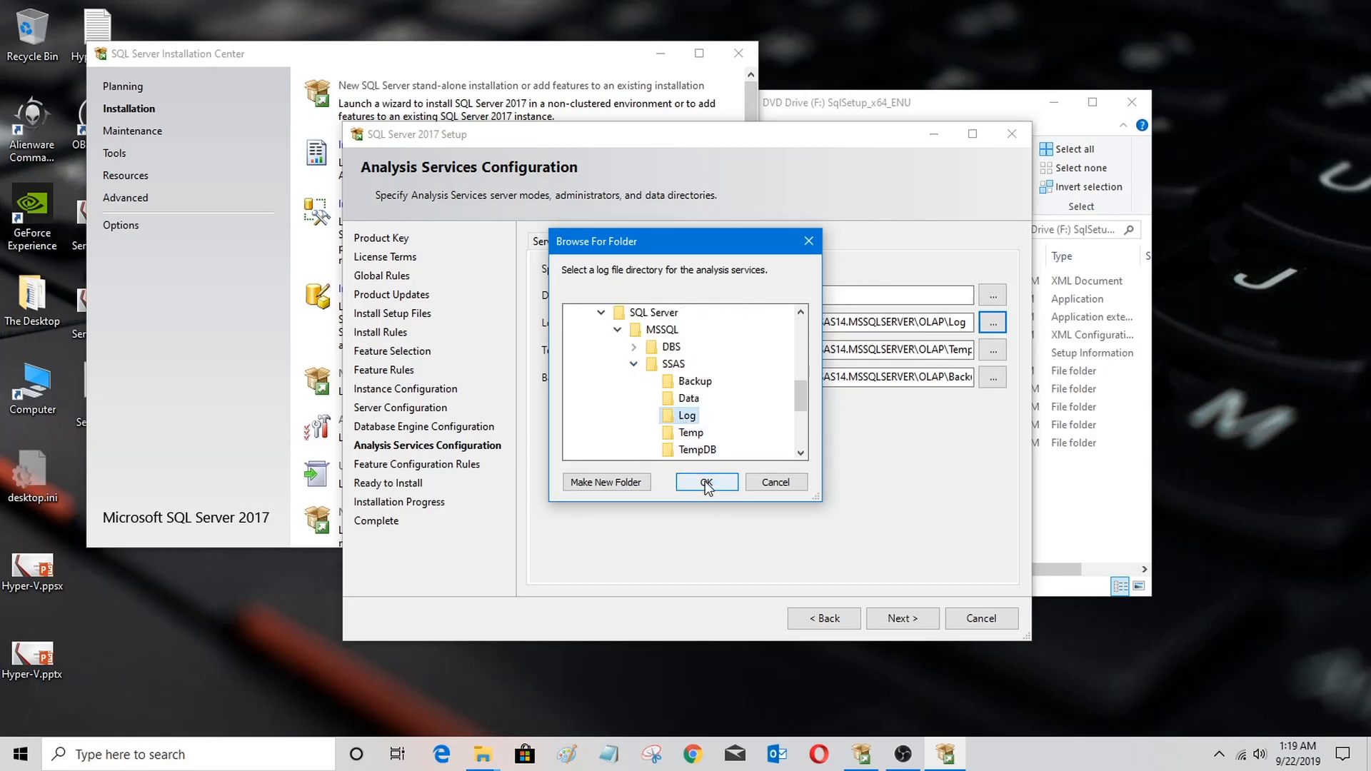
left_click(706, 483)
Step: Reuse the log path to set the Temp directory to I:\SQL Server\MSSQL\SSAS\TempDb
key("shift+Tab")
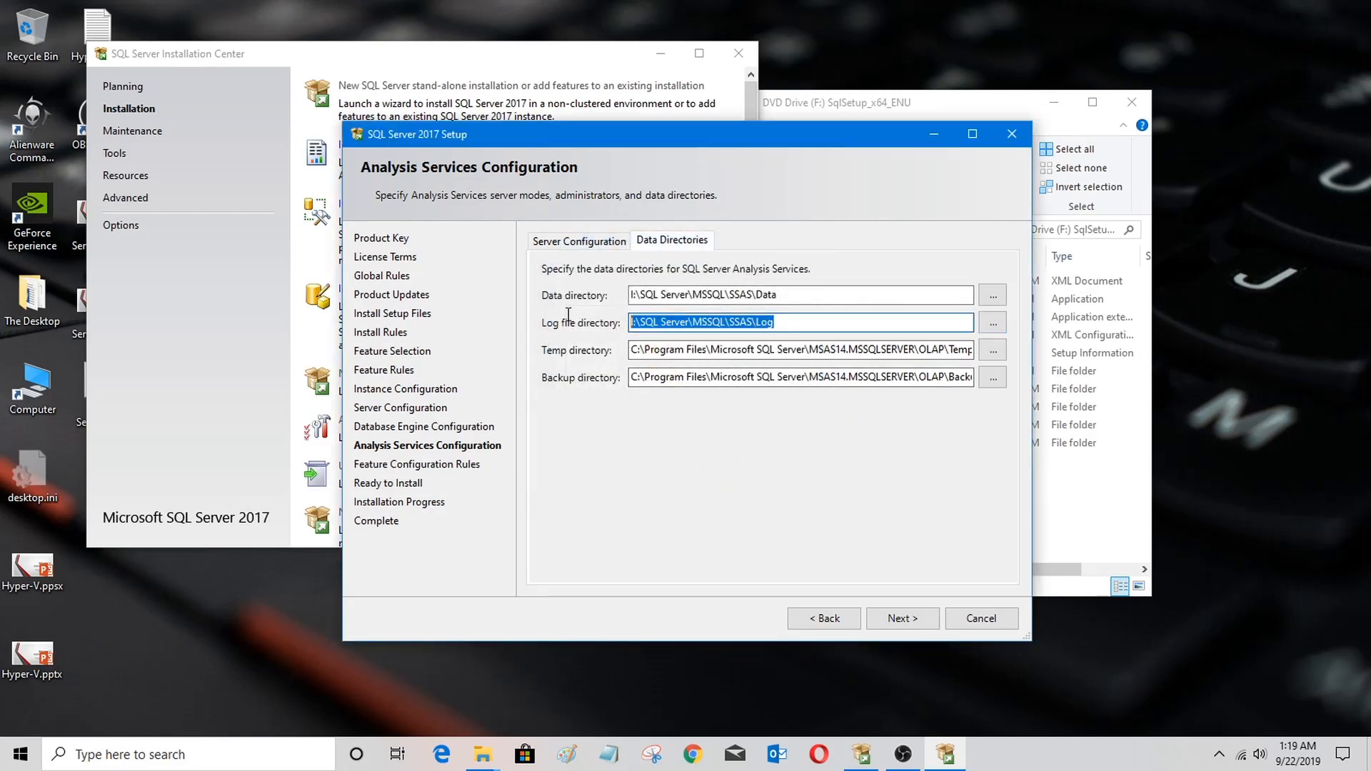
left_click(817, 353)
key("ctrl+a")
type("I:\\SQL Server\\MSSQL\\SSAS\\Log")
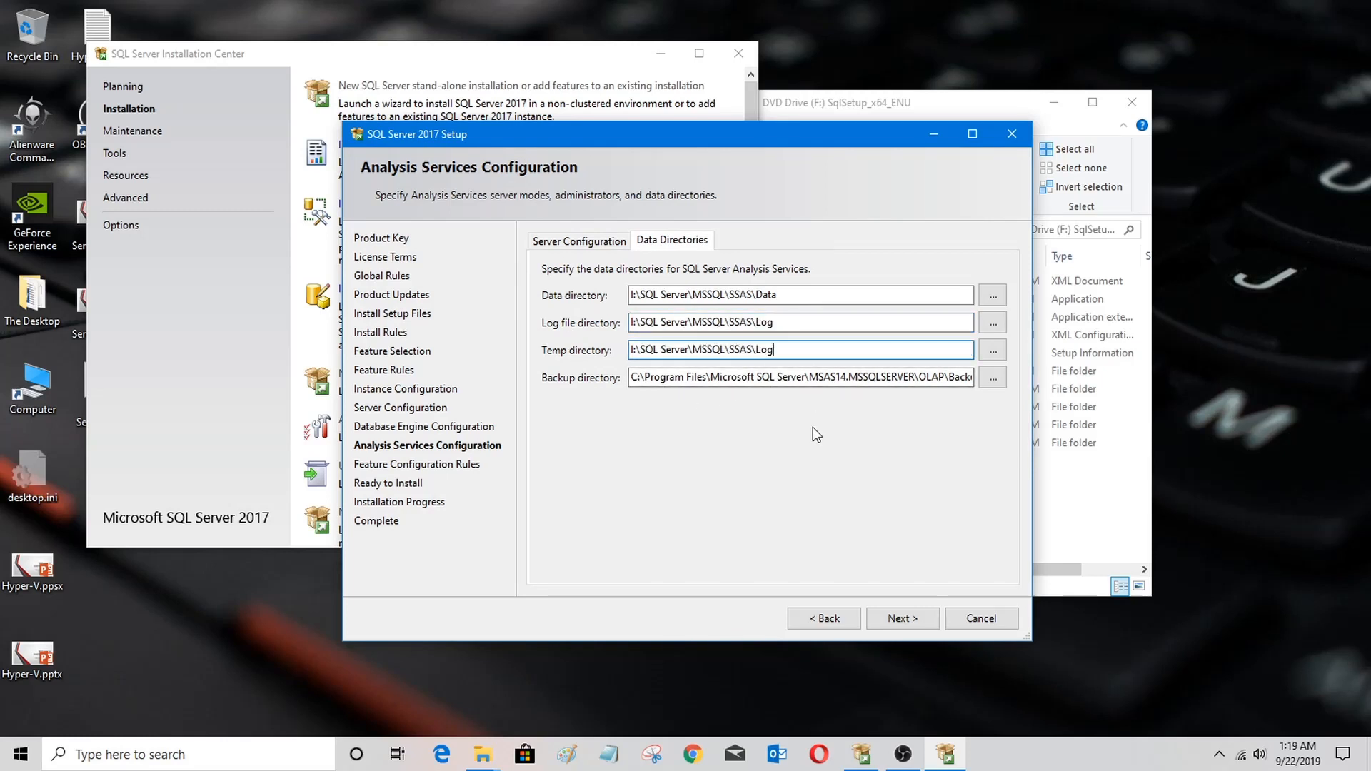
key("BackSpace")
key("BackSpace")
key("BackSpace")
type("TempDb")
Step: Set the Backup directory to I:\SQL Server\MSSQL\SSAS\Backup
left_click(944, 377)
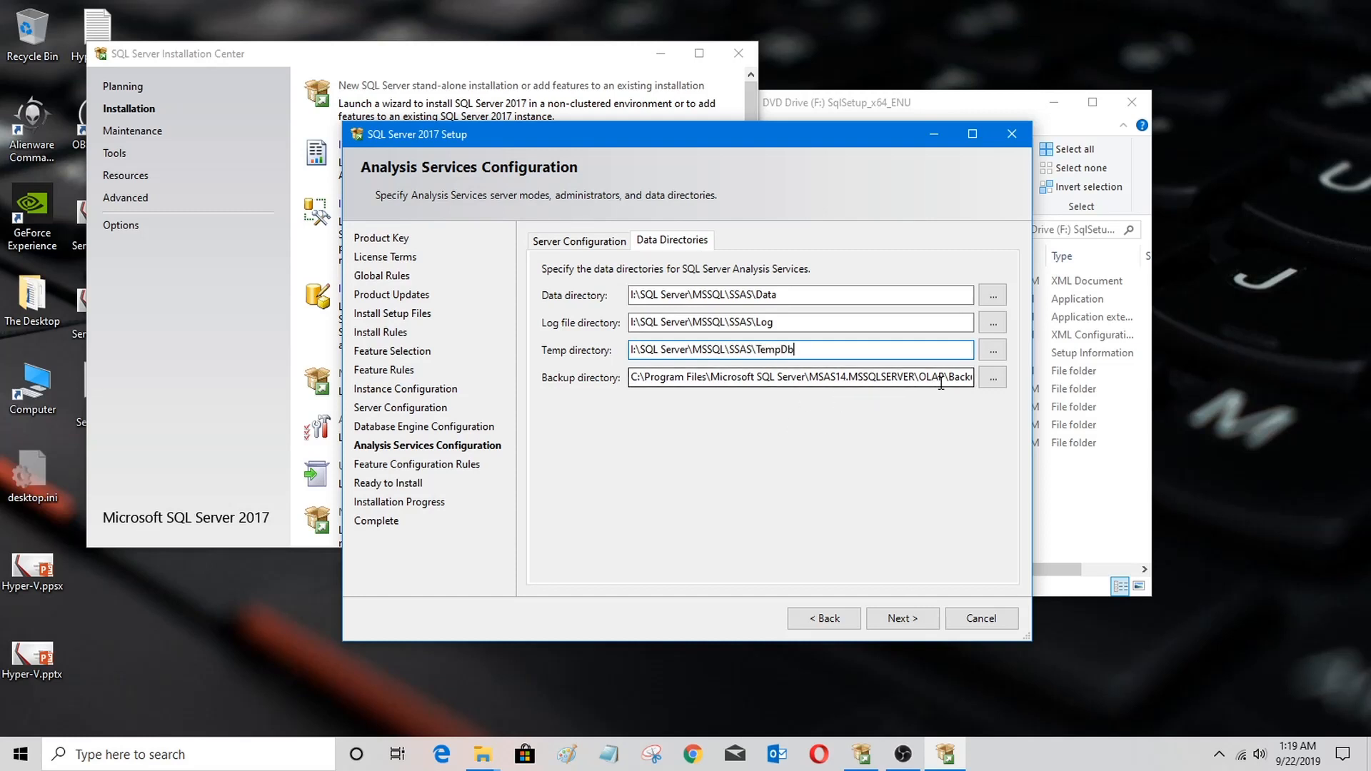
key("shift+Home")
type("I:\\SQL Server\\MSSQL\\SSAS\\Log")
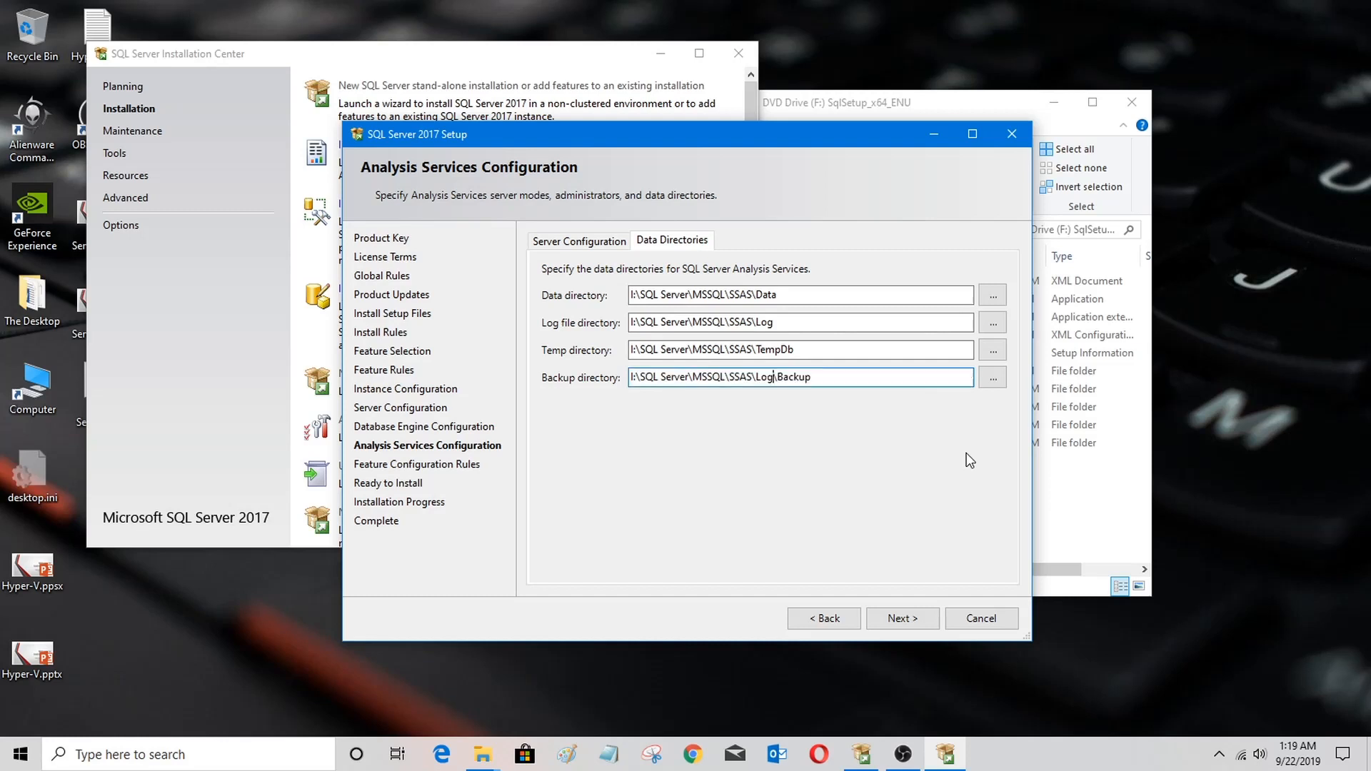
key("BackSpace")
key("BackSpace")
key("BackSpace")
Step: Correct the Temp directory folder name to TempDB and continue to the Ready to Install summary
left_click(814, 350)
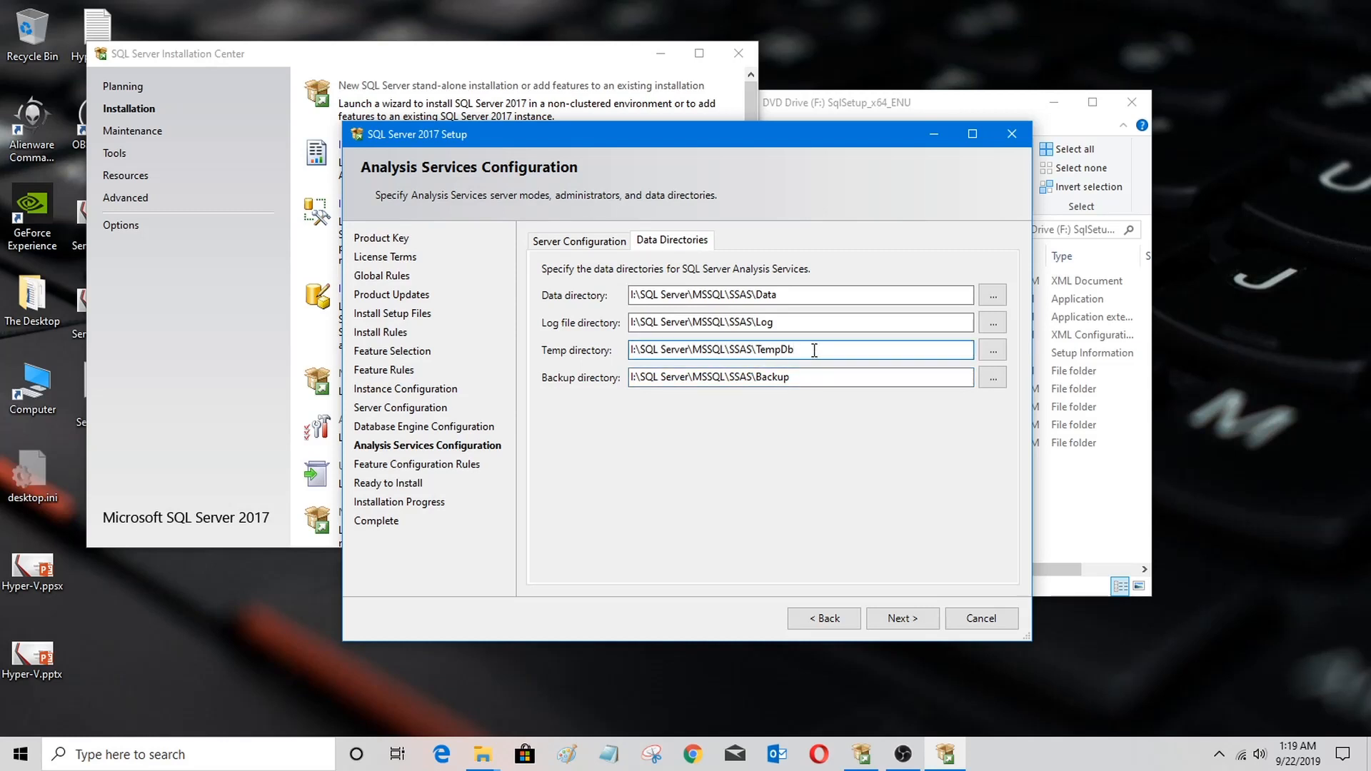
key("BackSpace")
type("B")
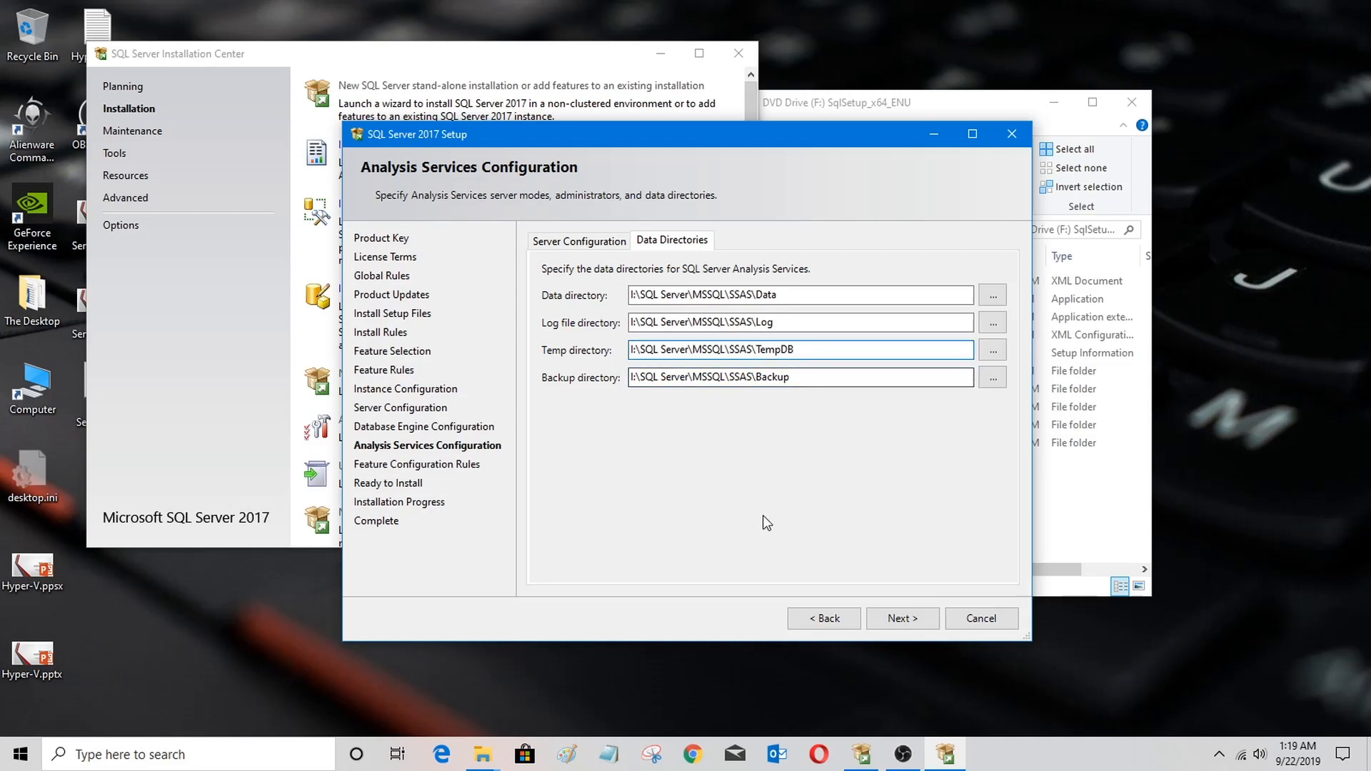
left_click(901, 618)
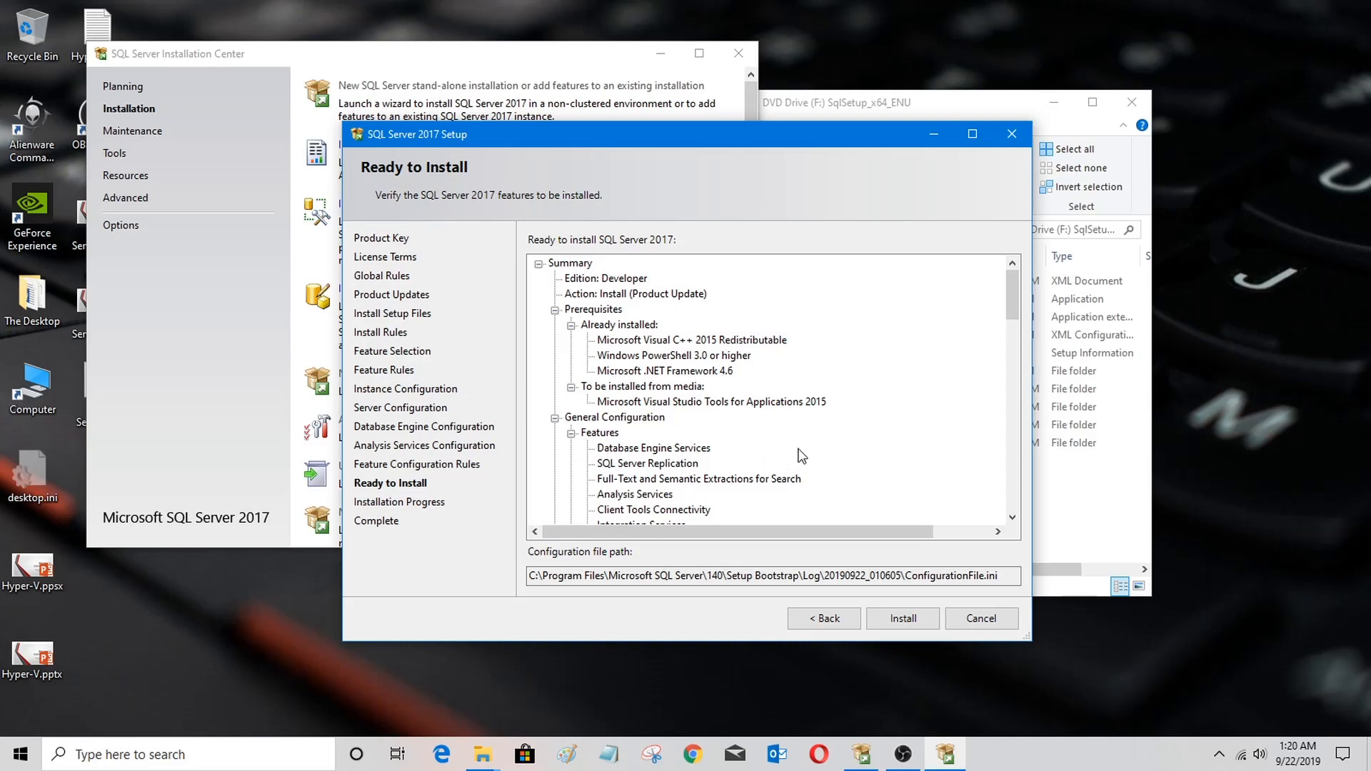
Step: Review the configuration file path and start the installation
left_click_drag(1003, 576, 527, 577)
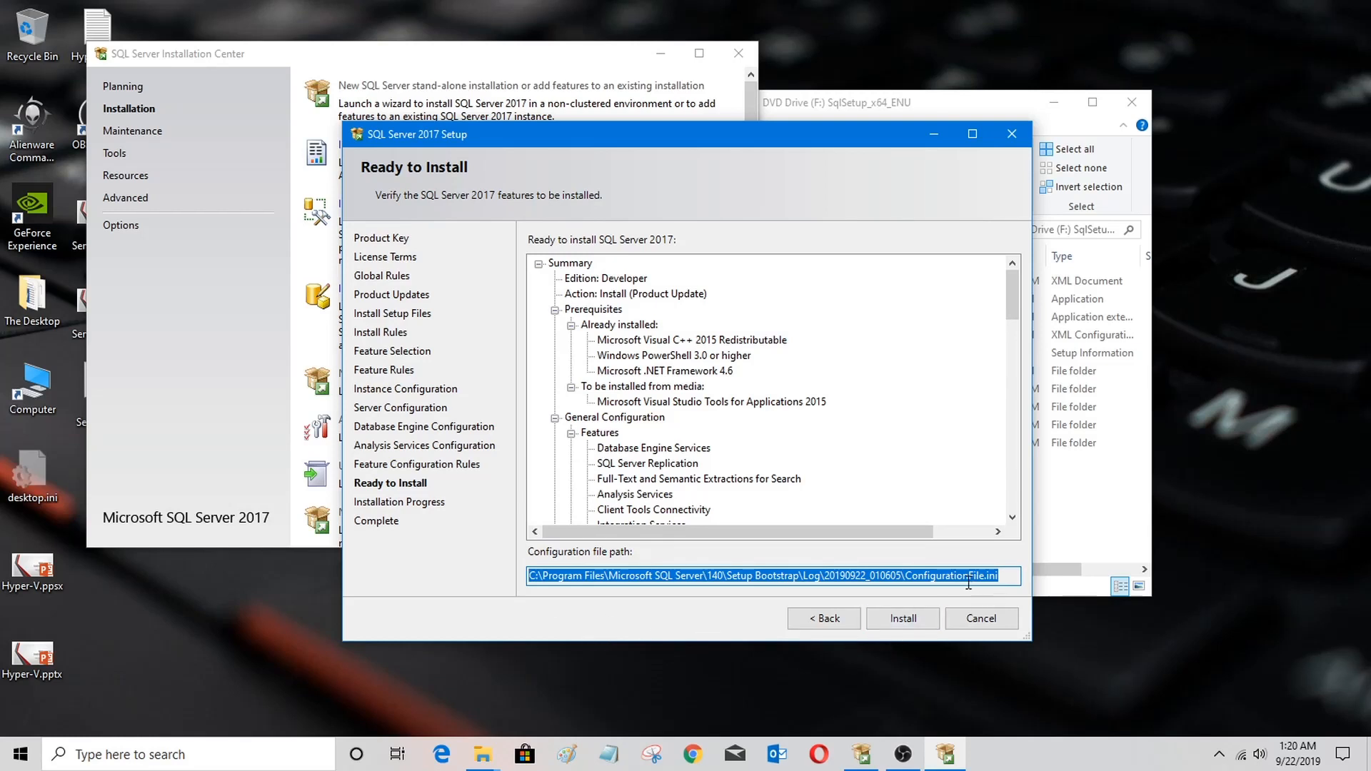
left_click(1008, 577)
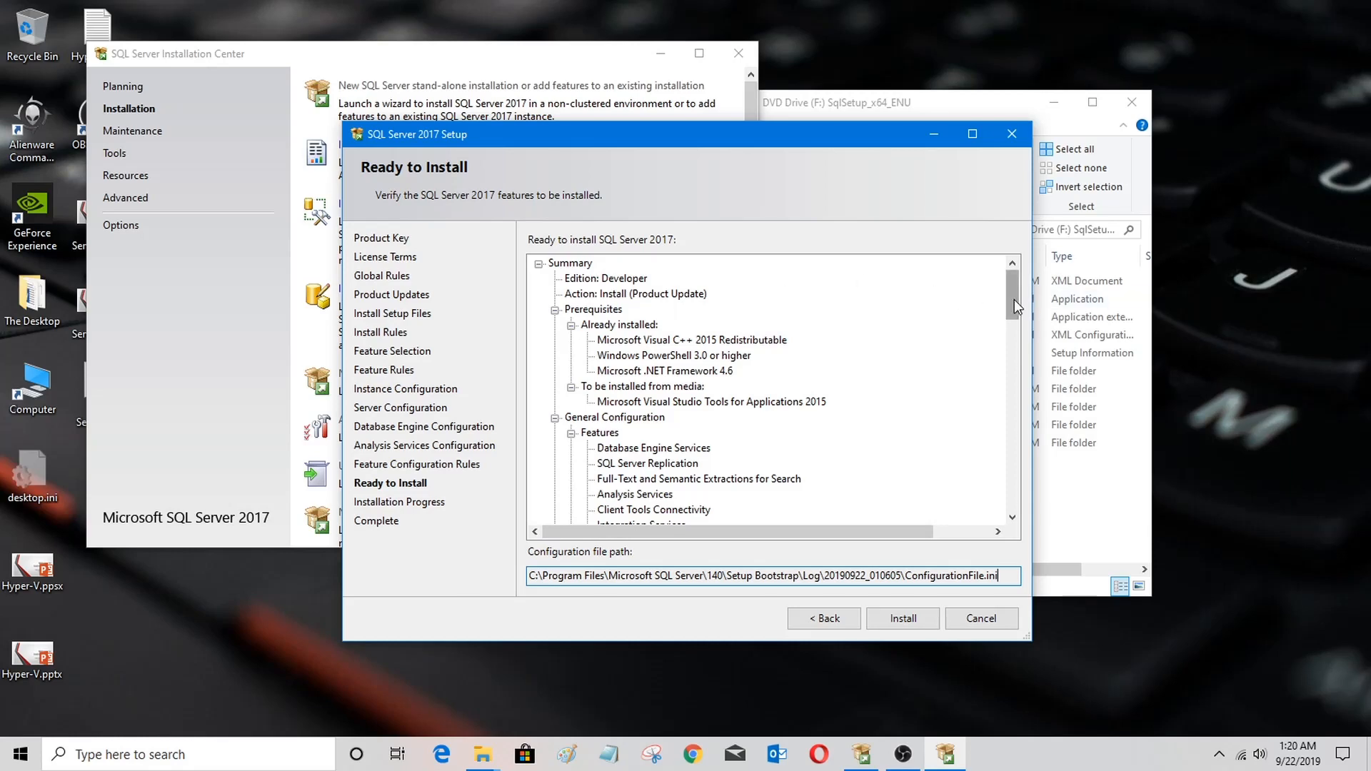
mouse_move(1014, 298)
left_mouse_down()
mouse_move(1014, 514)
mouse_move(1010, 296)
left_mouse_up()
left_click(903, 618)
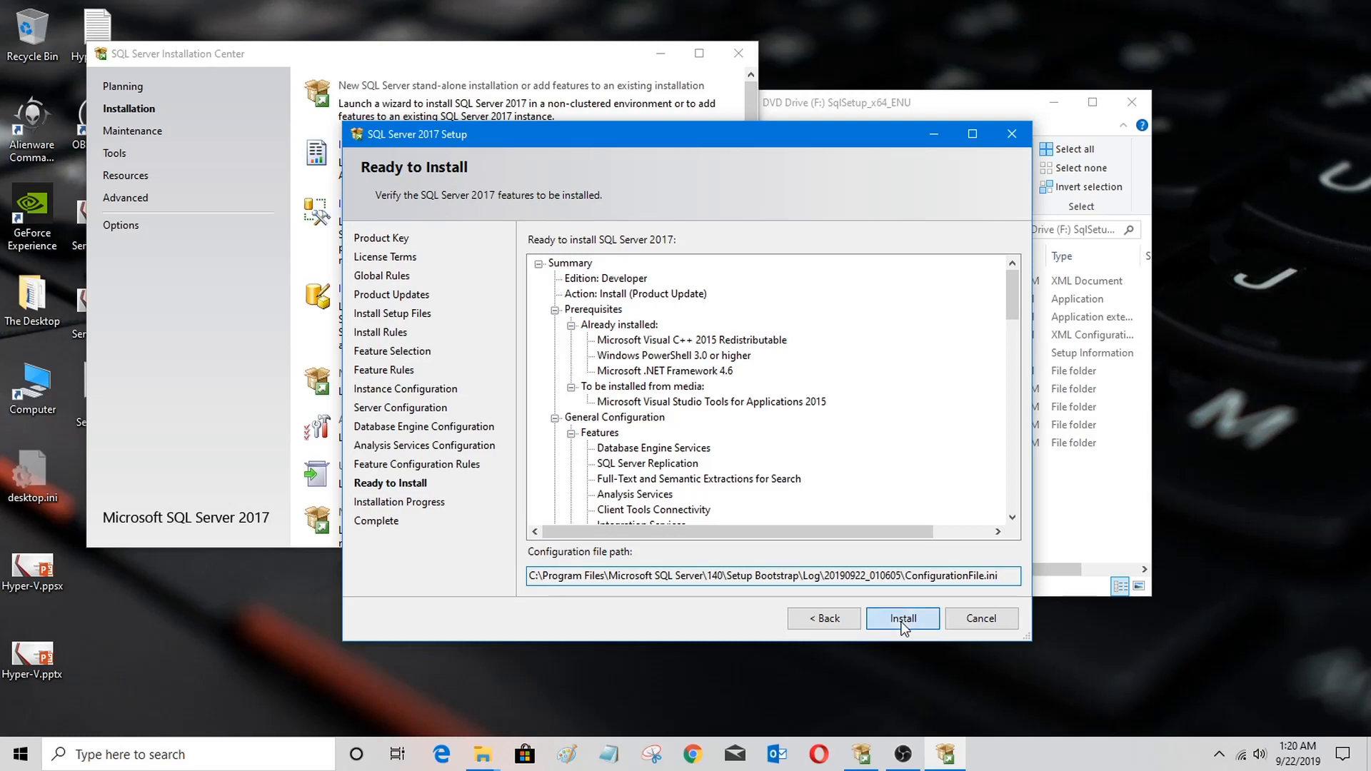